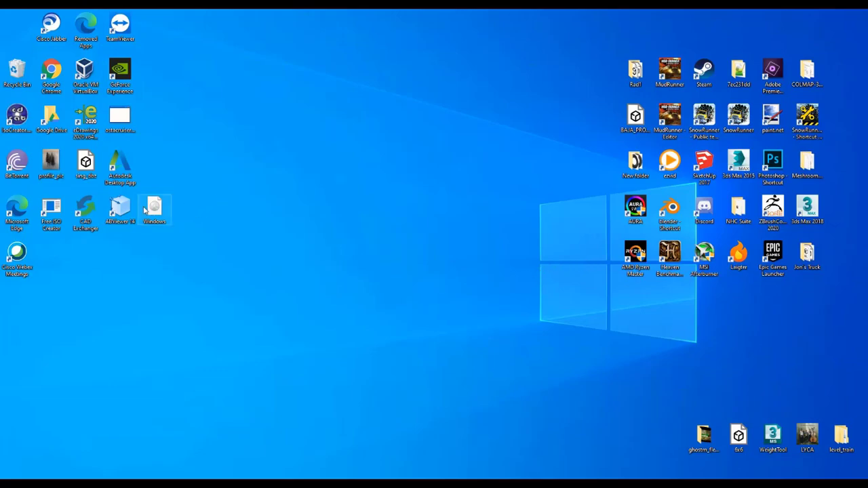
- Move the Windows file icon to the free desktop spot below Free ISO Creator
left_click_drag(154, 208, 47, 262)
left_click(125, 276)
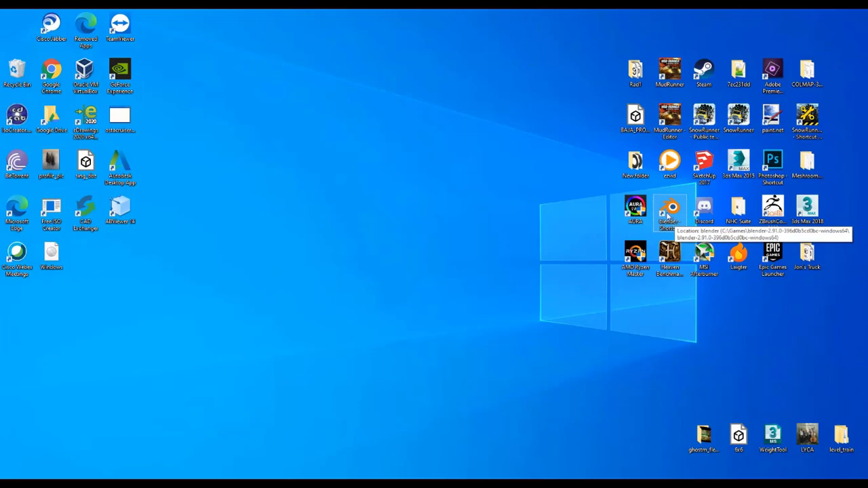
left_click(671, 219)
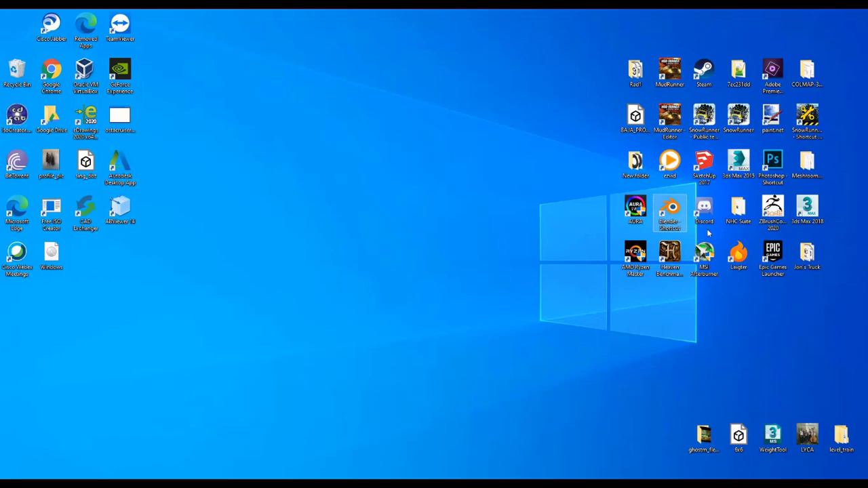
left_click(800, 211)
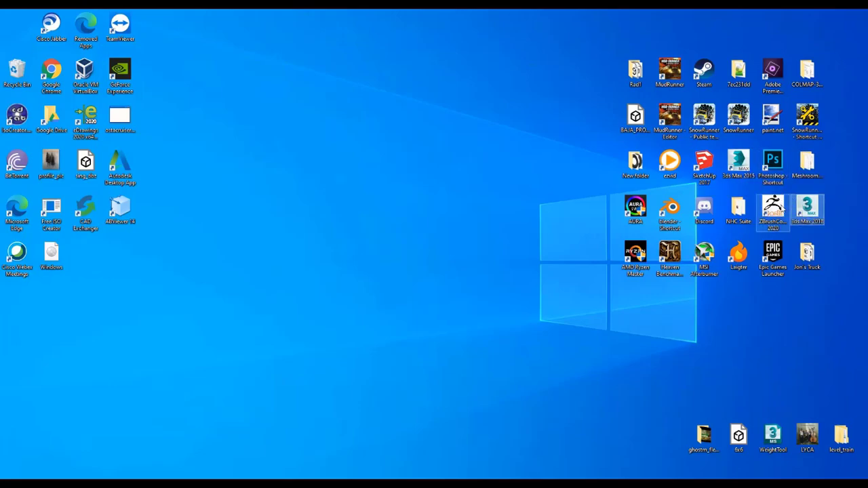
left_click(775, 175)
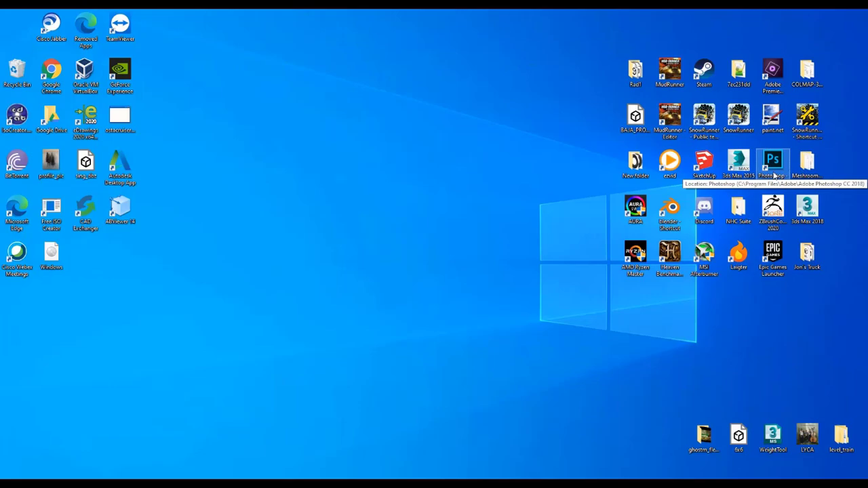
left_click(773, 166)
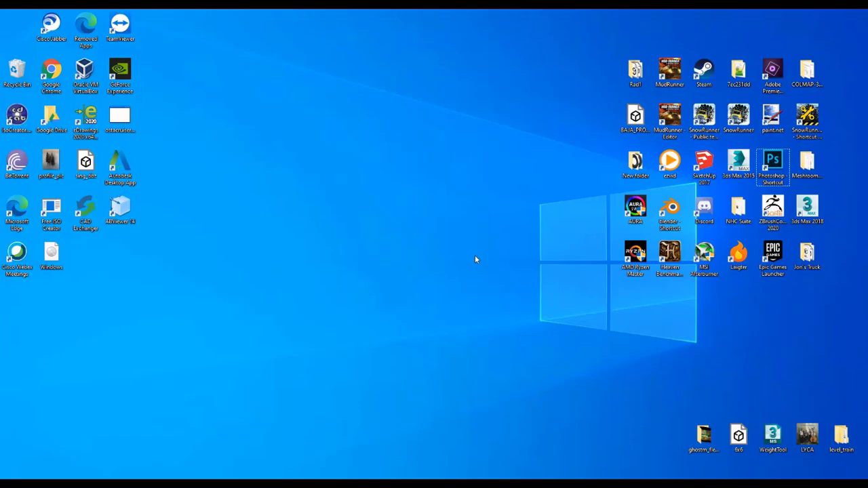
- Launch MudRunner Editor from the desktop and slightly widen its File View
double_click(673, 137)
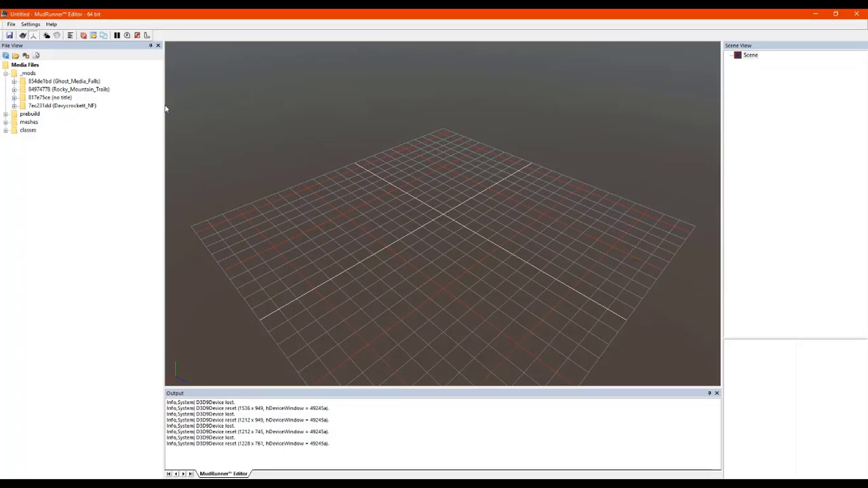
left_click_drag(164, 107, 175, 109)
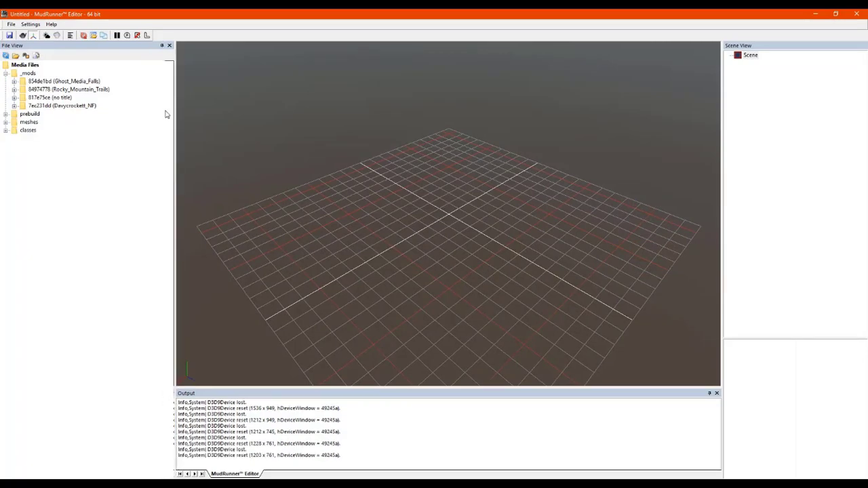
- Expand meshes in the media file tree, look over its models folder, and leave that folder collapsed
left_click(6, 122)
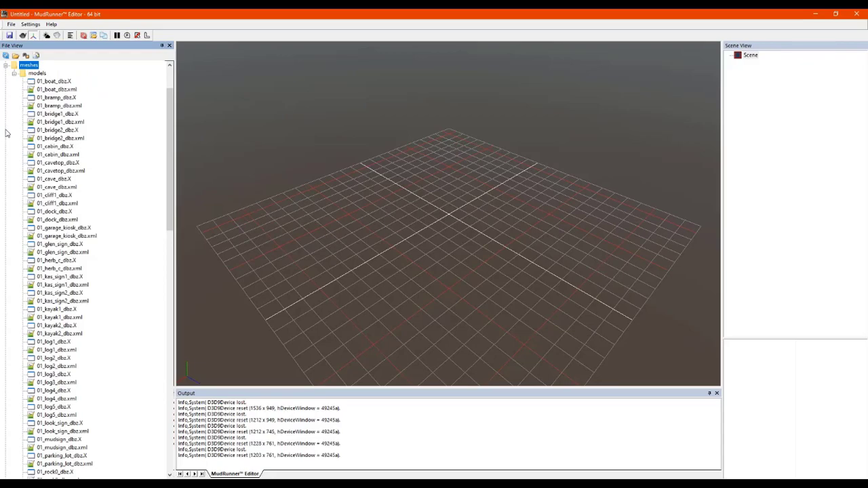
left_click(14, 75)
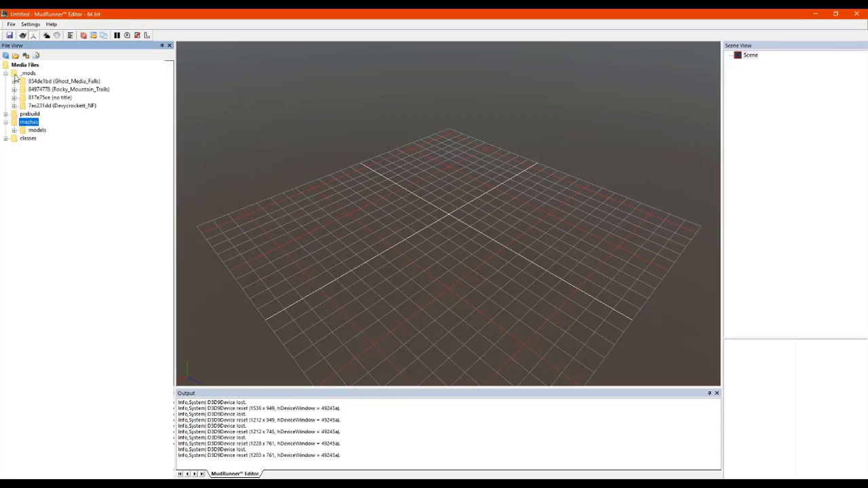
left_click(14, 131)
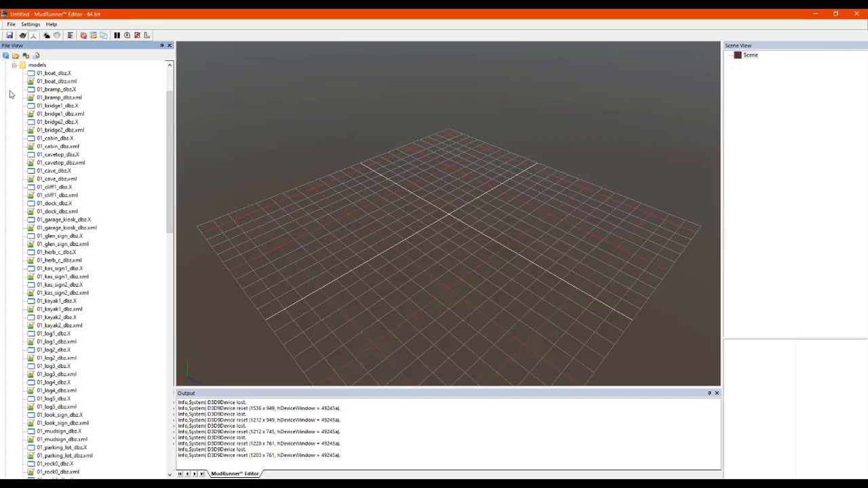
left_click(14, 65)
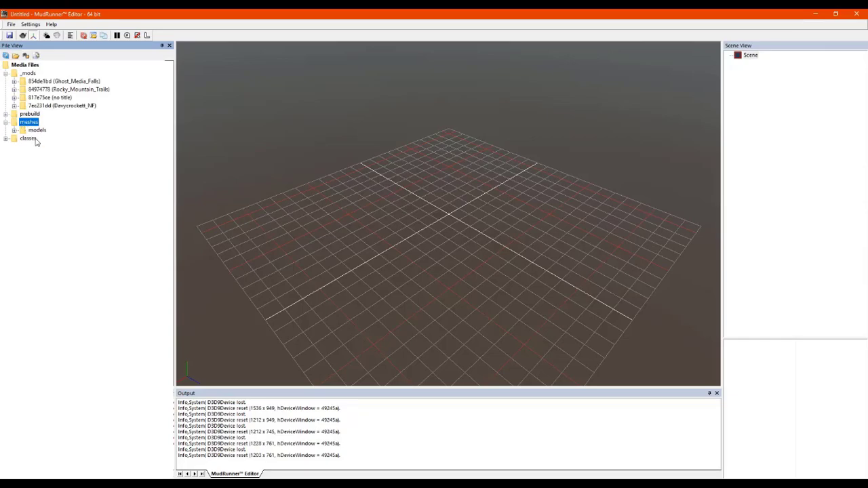
- Switch to File Explorer and open the Media folder of MudRunner - Editor inside the common Steam apps folder
left_click(218, 484)
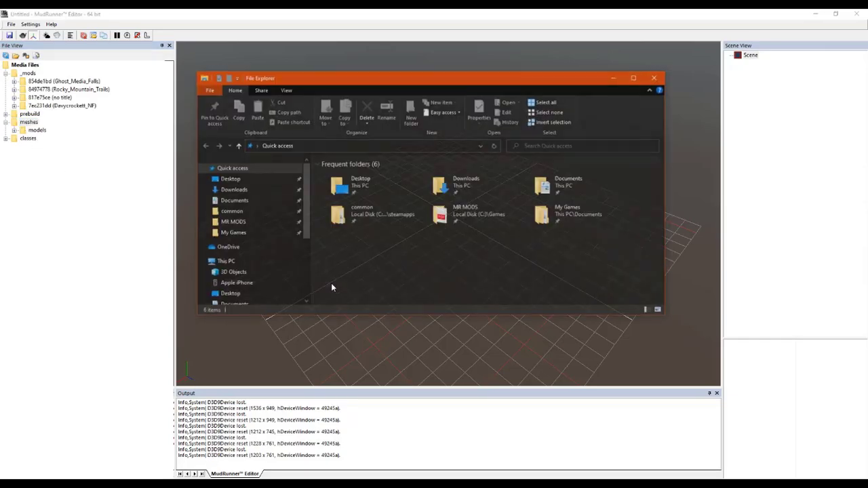
double_click(466, 216)
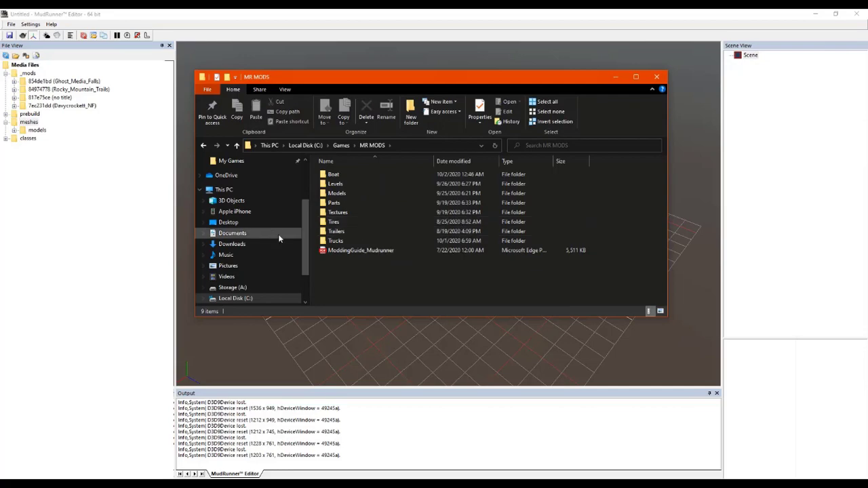
scroll(302, 217, "up", 3)
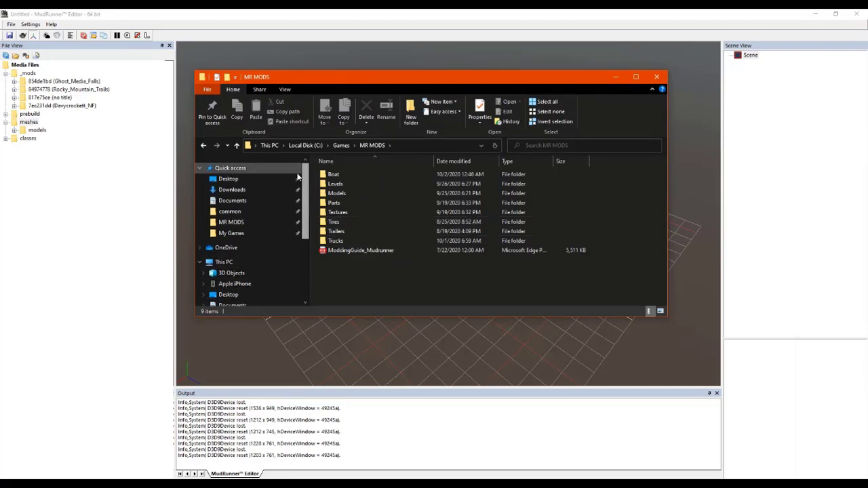
left_click(229, 211)
double_click(351, 184)
left_click(344, 186)
double_click(344, 185)
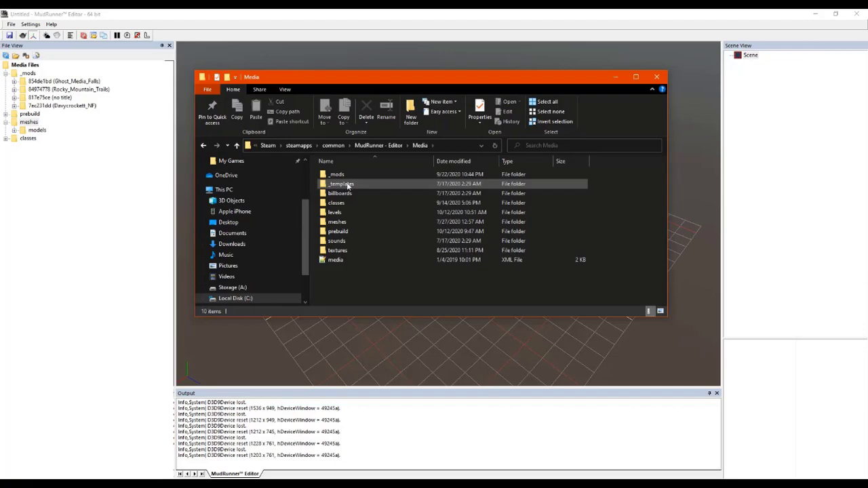
- Open the models folder inside meshes and look through its X and XML files
double_click(350, 223)
left_click(394, 145)
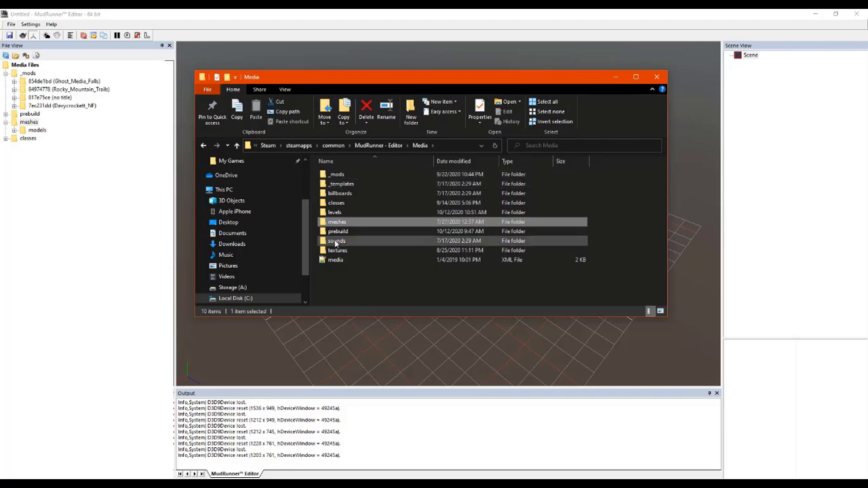
double_click(337, 224)
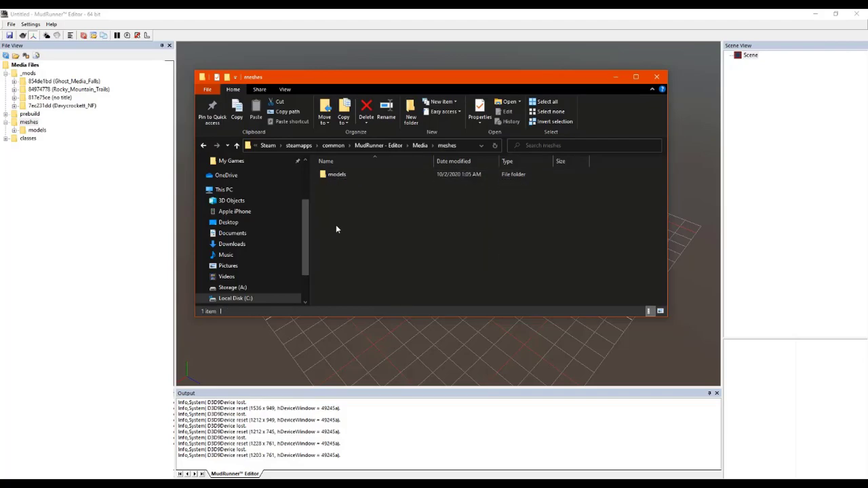
double_click(348, 179)
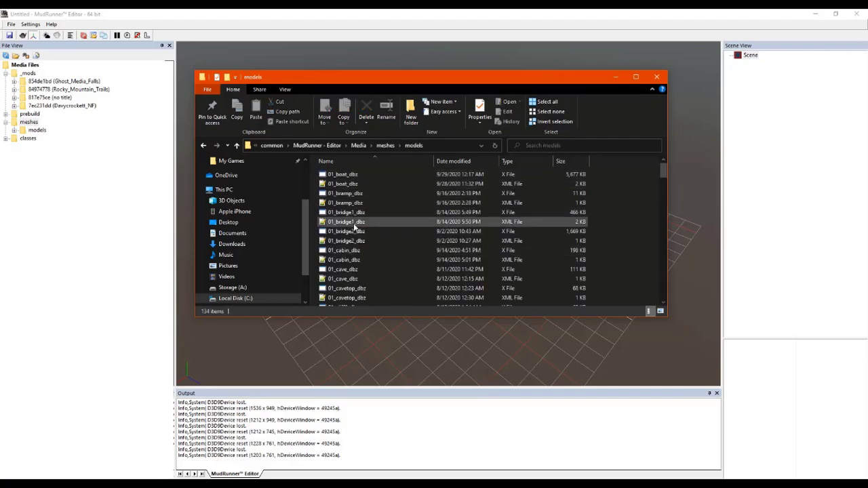
scroll(356, 224, "down", 4)
scroll(359, 227, "up", 5)
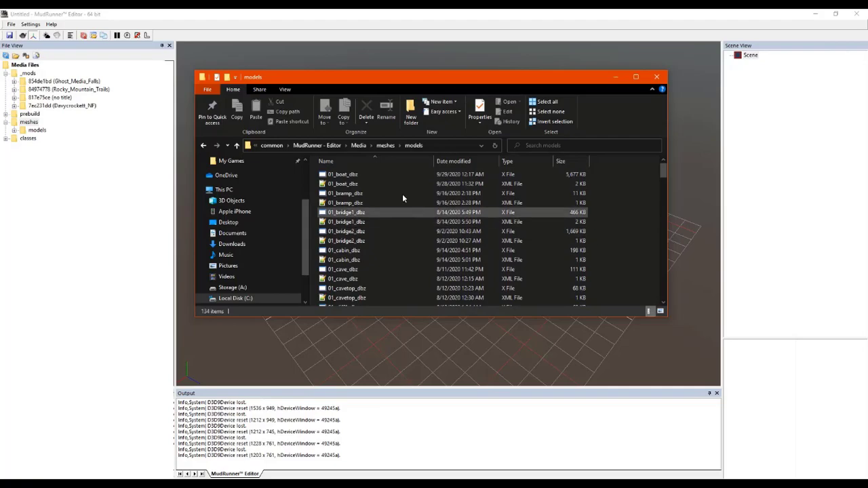
- Go to the models folder inside Media's textures folder and look through its texture images
left_click(360, 147)
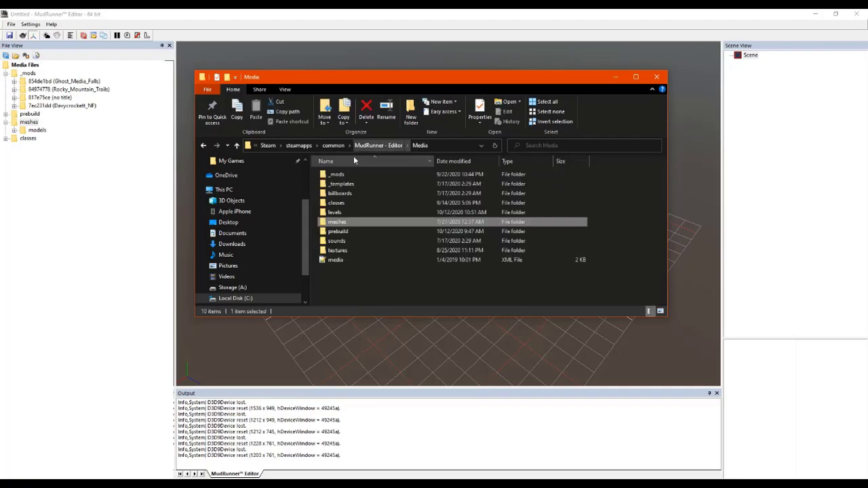
double_click(343, 251)
double_click(341, 194)
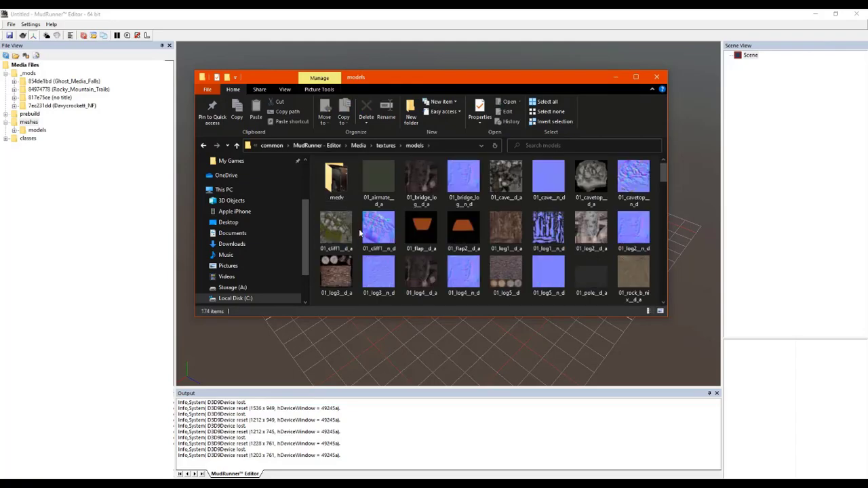
scroll(486, 235, "down", 10)
scroll(486, 236, "up", 10)
- Examine the tiles folder inside textures and return to the Media folder
key("BackSpace")
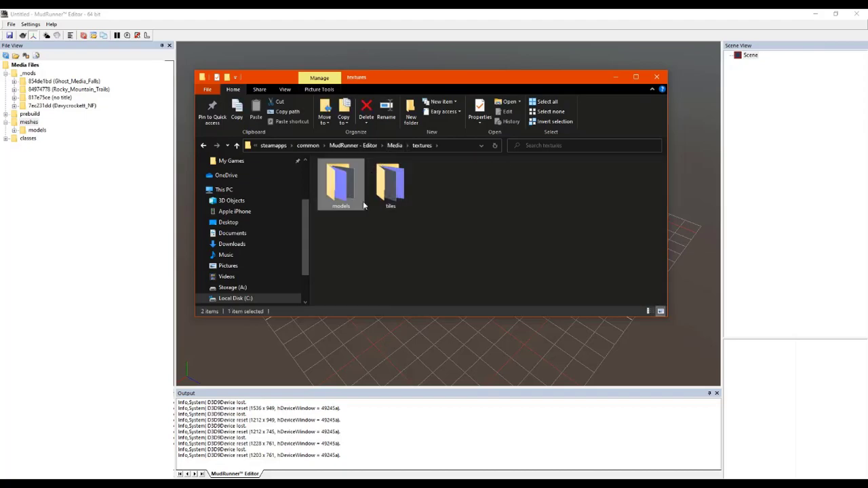
left_click(400, 207)
left_click(410, 230)
left_click(400, 204)
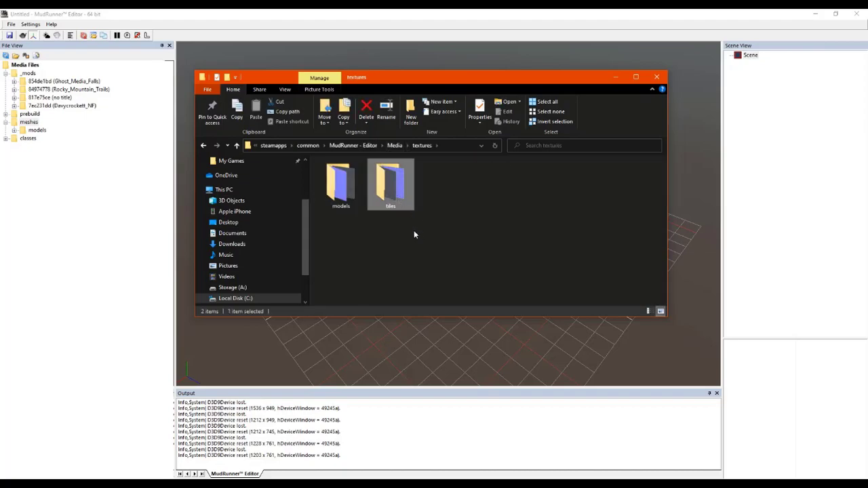
double_click(391, 197)
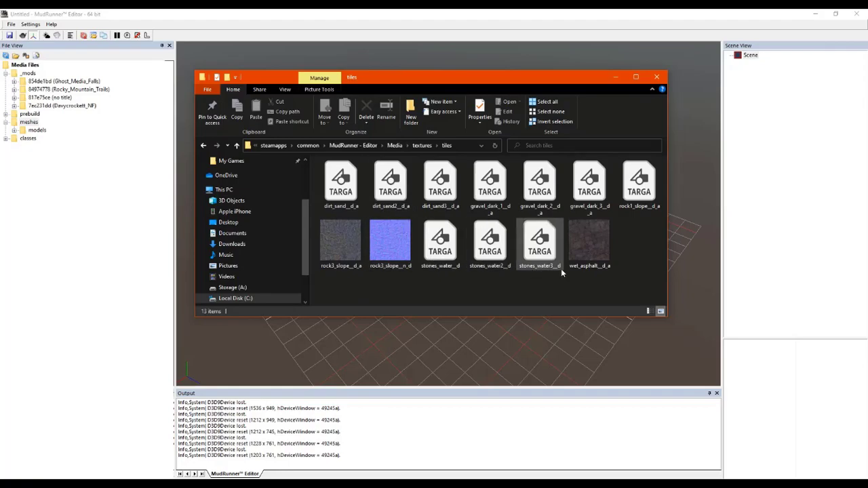
left_click(396, 146)
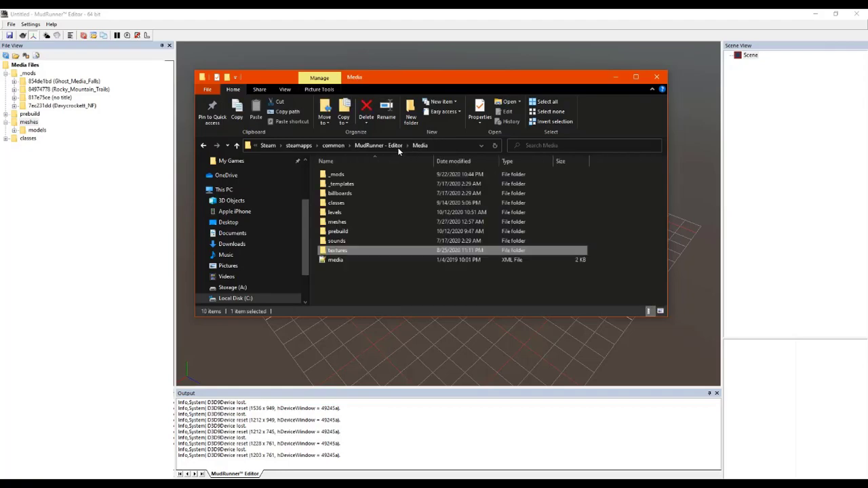
double_click(339, 252)
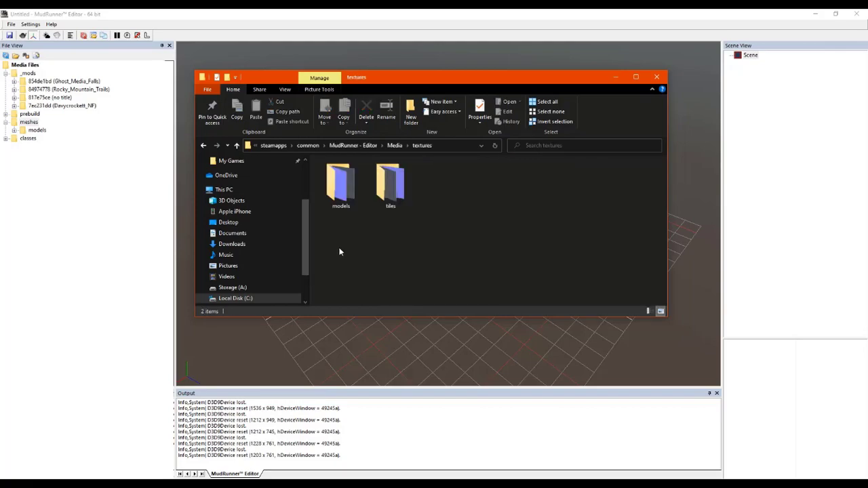
left_click(395, 145)
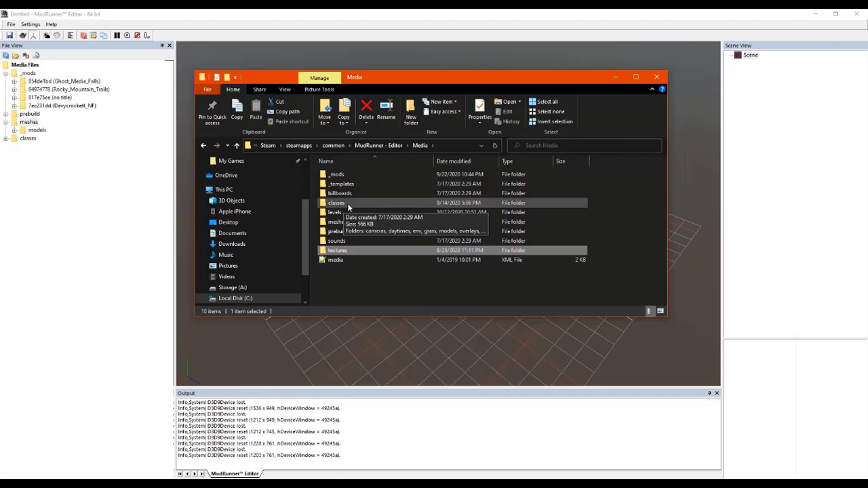
- Open the models folder inside classes and look through its list of XML class files
double_click(348, 206)
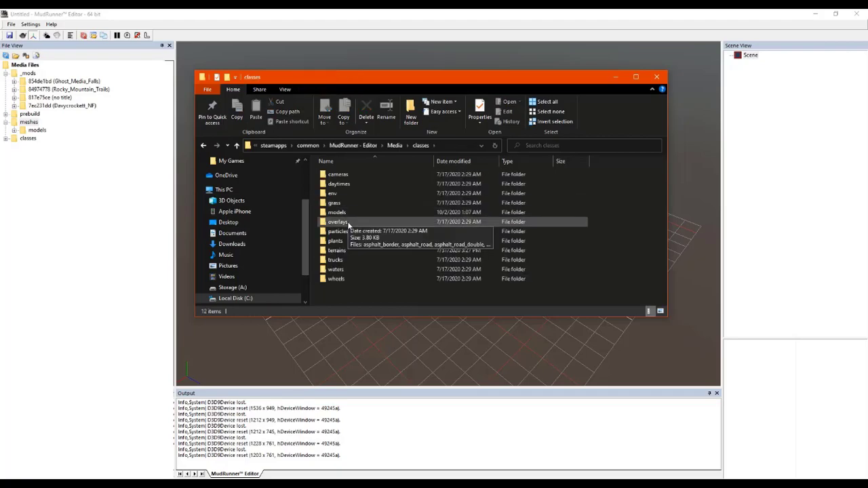
double_click(337, 213)
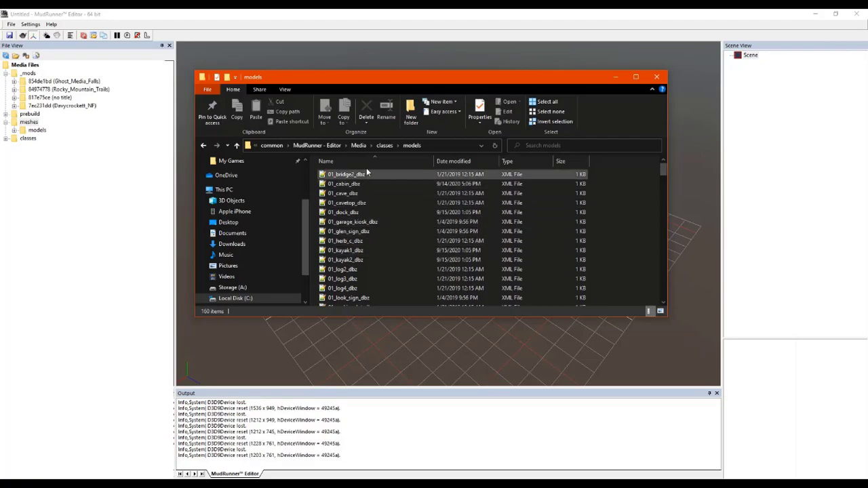
scroll(366, 222, "down", 20)
scroll(376, 270, "down", 20)
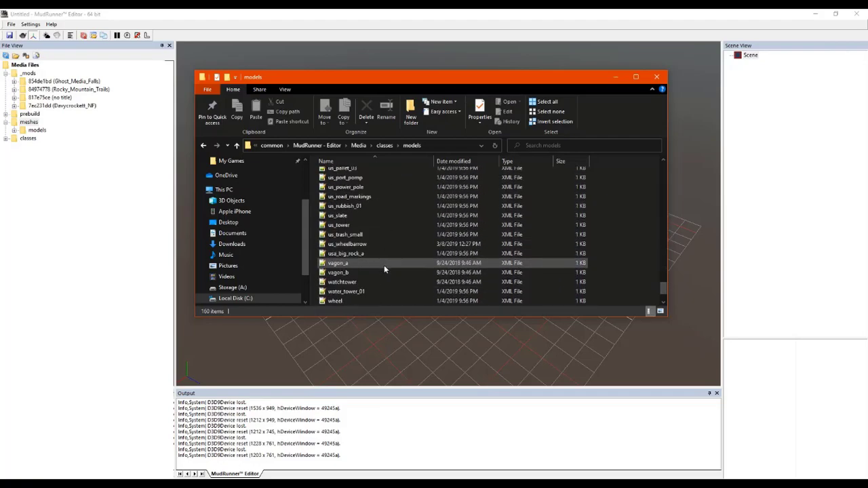
scroll(383, 270, "up", 8)
scroll(380, 275, "up", 15)
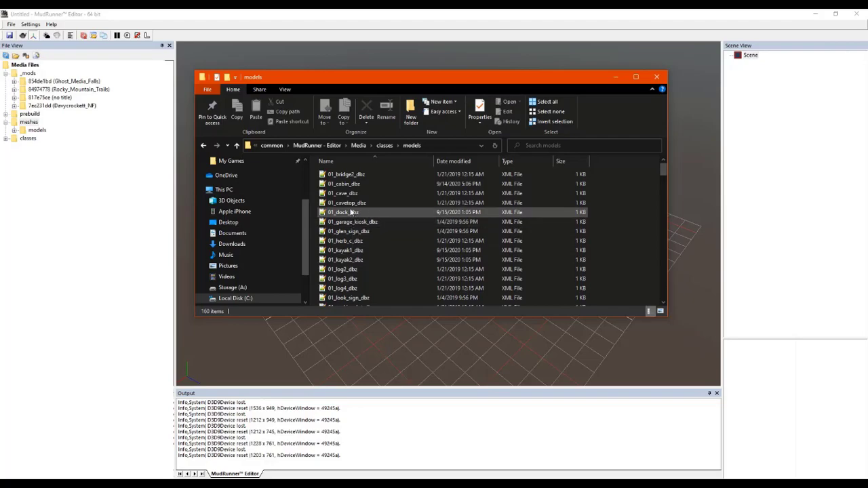
scroll(353, 190, "down", 4)
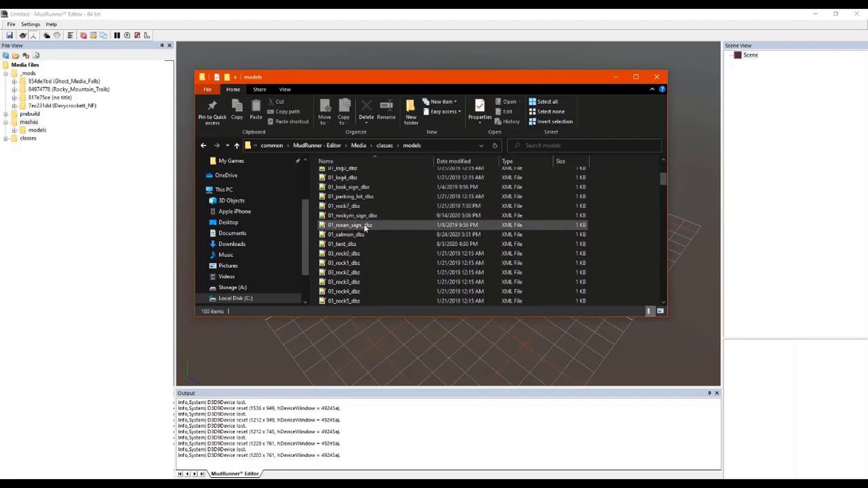
scroll(363, 239, "down", 1)
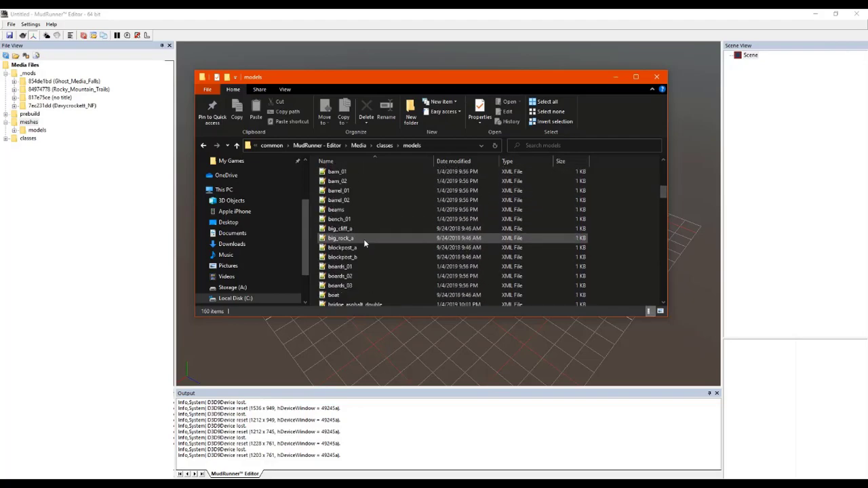
- Check the end of the meshes models list in MudRunner Editor's file tree and return to the File Explorer window
left_click(14, 130)
left_click_drag(168, 129, 140, 381)
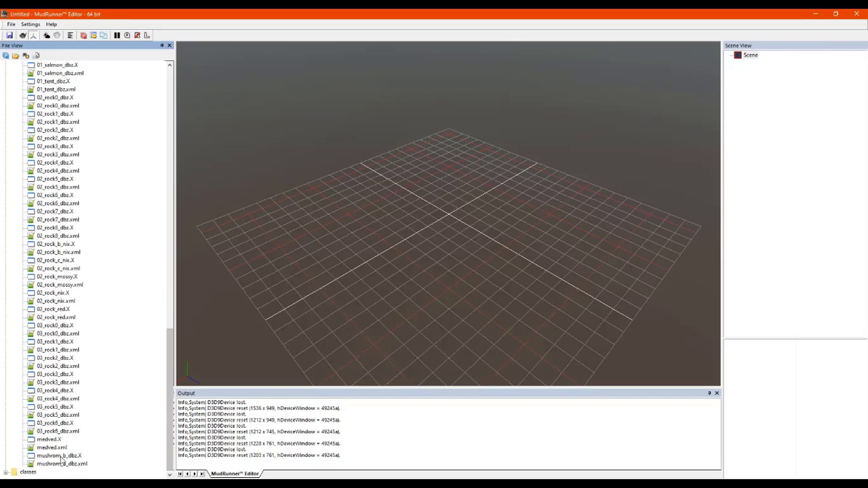
left_click(204, 484)
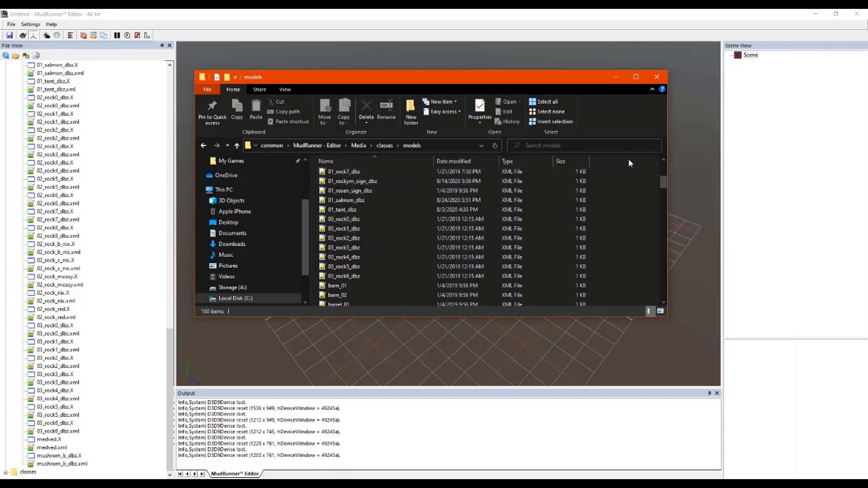
- Check the start of the classes models list, then the start of the meshes models list in MudRunner Editor's file tree
left_click_drag(661, 179, 660, 171)
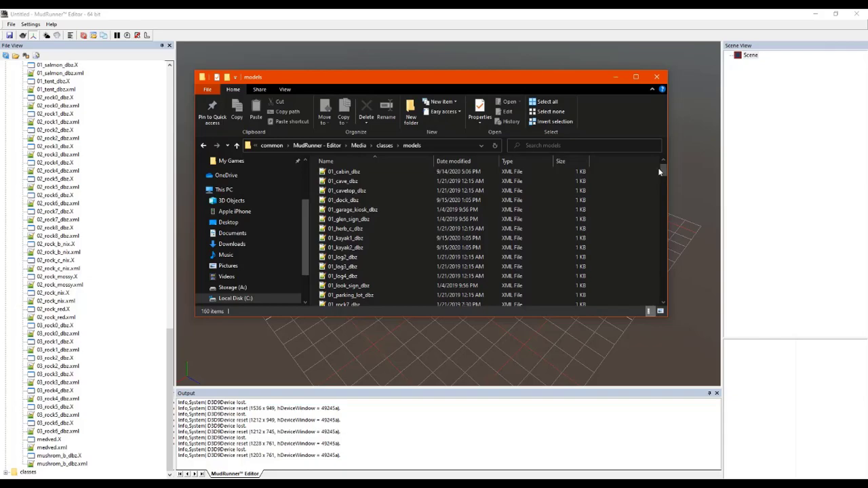
left_click_drag(663, 169, 664, 165)
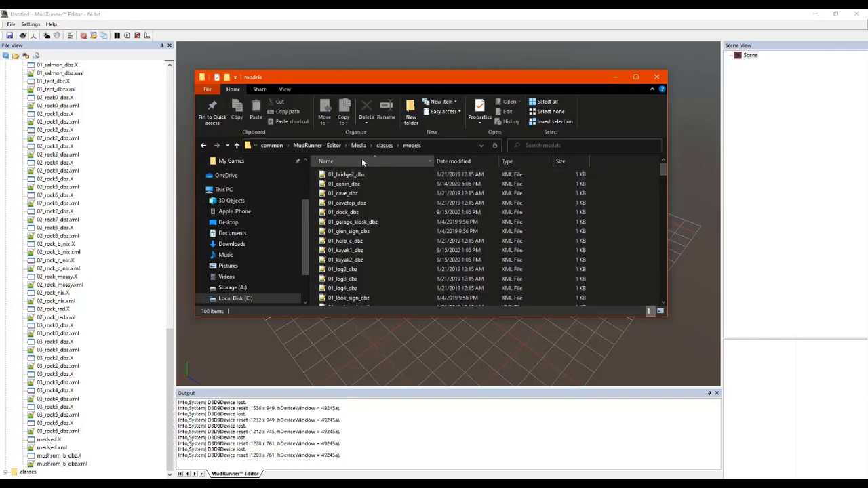
left_click(170, 332)
left_click(170, 327)
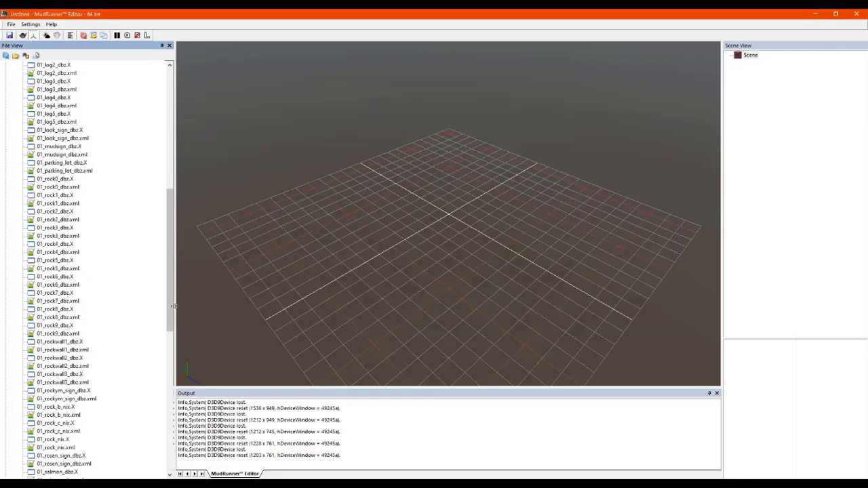
left_click_drag(171, 276, 186, 129)
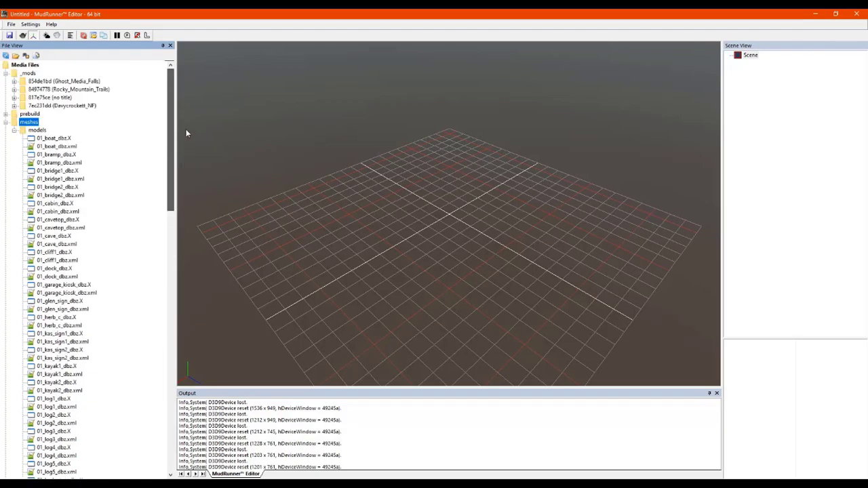
- Collapse the meshes folder, expand the prebuild folder and open level_train.xml
left_click(6, 123)
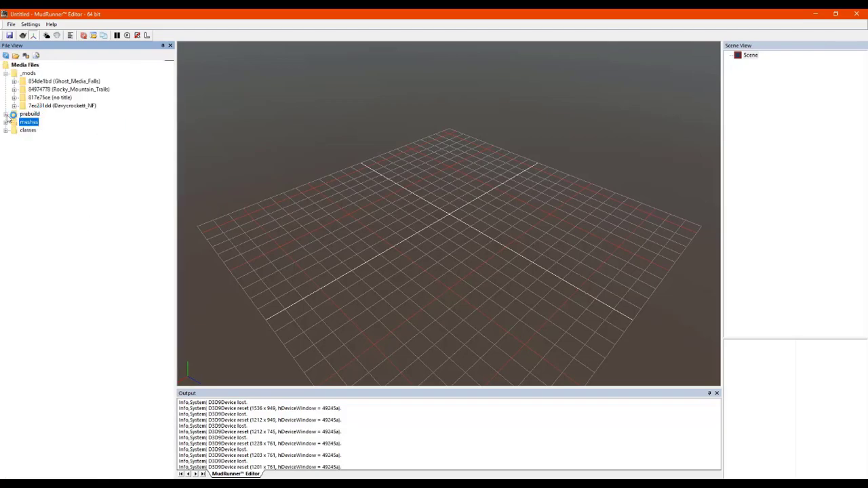
left_click(6, 114)
double_click(54, 97)
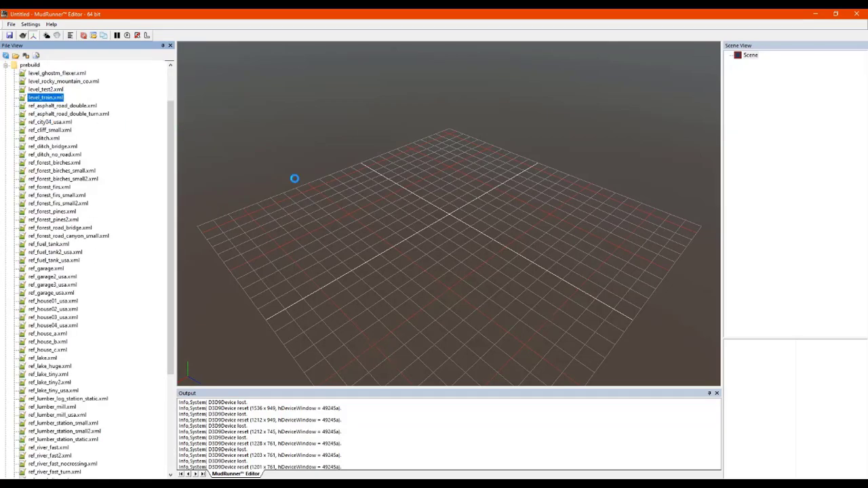
left_click(502, 263)
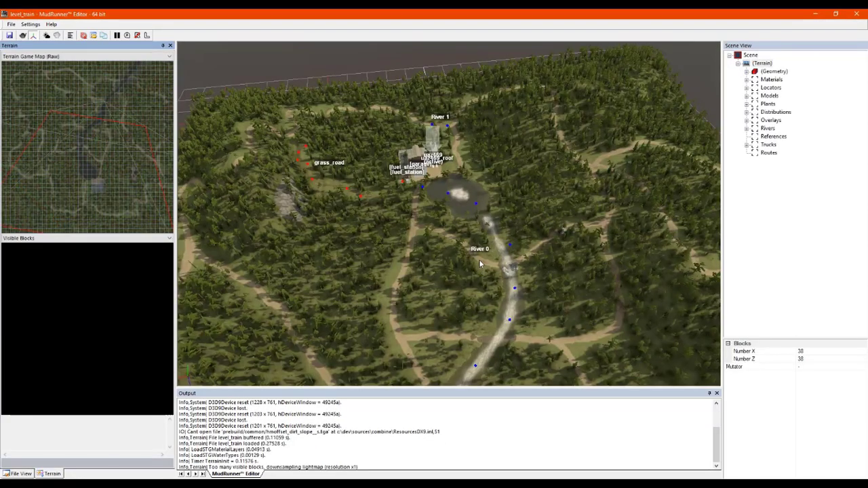
- Bring up the asset selection for adding a model at the dirt road junction near River 0
right_click_drag(479, 260, 427, 244)
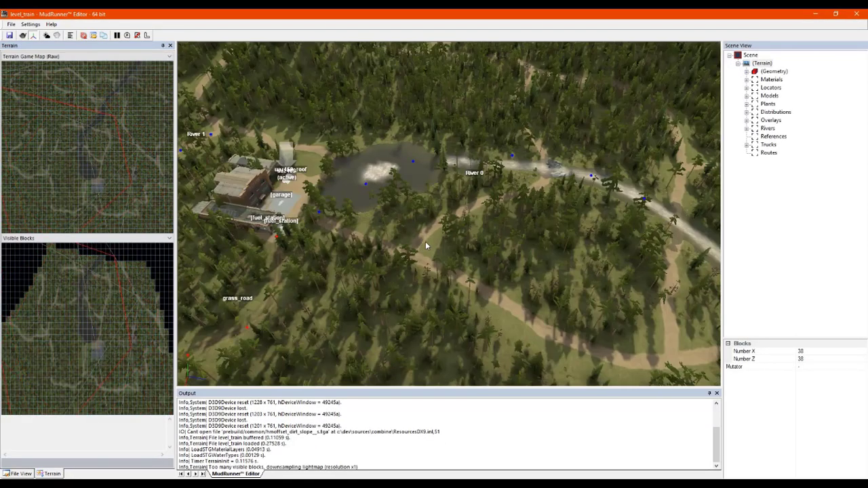
scroll(414, 260, "up", 5)
scroll(507, 170, "up", 3)
scroll(437, 158, "up", 3)
mouse_move(506, 169)
right_mouse_down()
mouse_move(437, 157)
mouse_move(502, 168)
right_mouse_up()
scroll(502, 173, "up", 5)
right_click(408, 194)
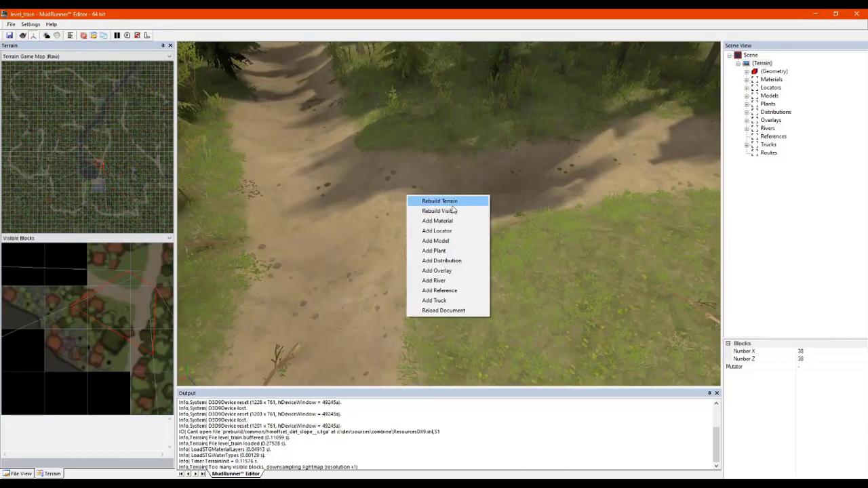
left_click(448, 241)
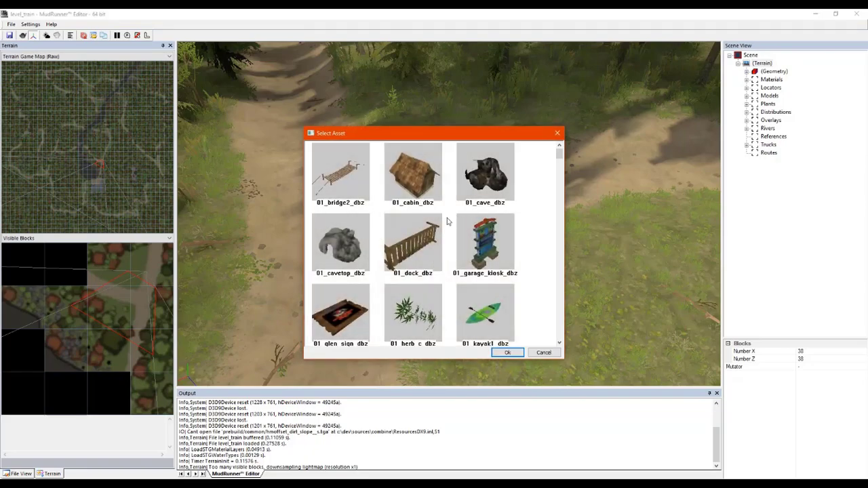
- Examine the custom models ending in _dbz at the start of the asset list, from 01_bridge2_dbz to the 03_rock models
left_click_drag(560, 160, 562, 178)
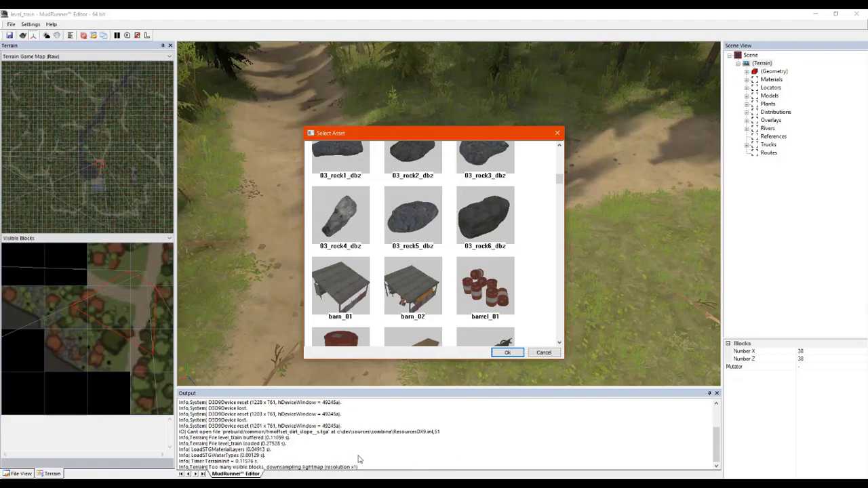
left_click_drag(563, 179, 560, 151)
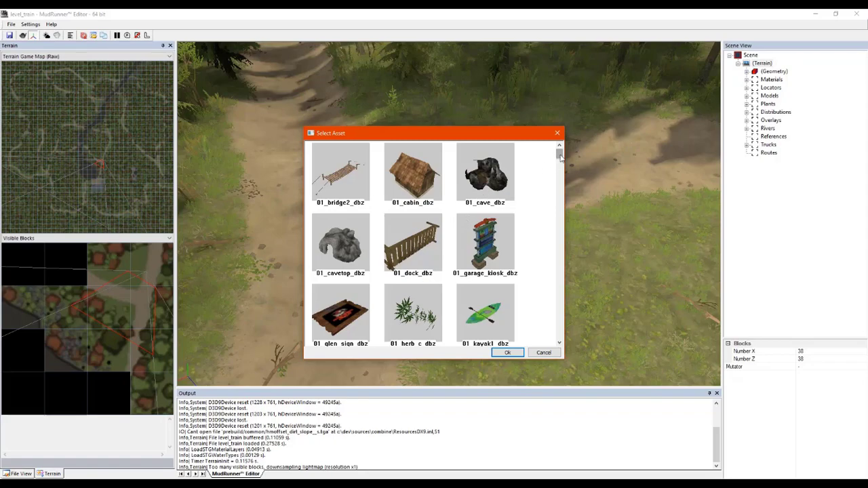
left_click(428, 254)
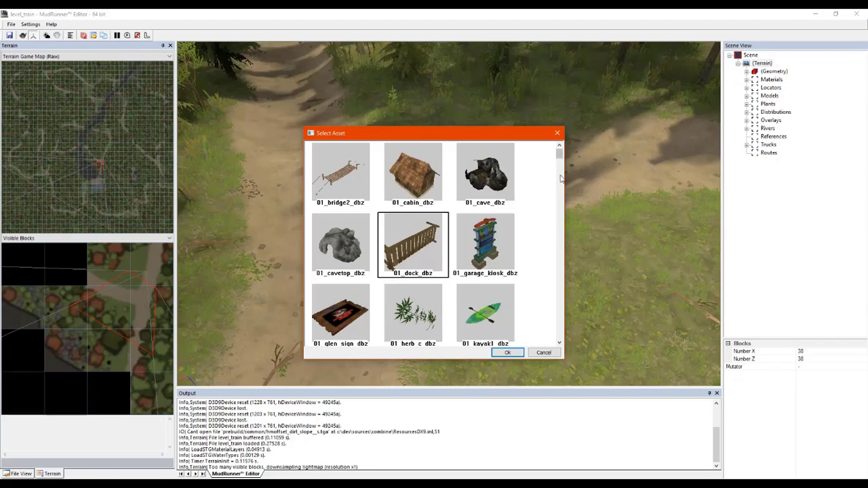
mouse_move(562, 162)
left_mouse_down()
mouse_move(560, 175)
mouse_move(562, 151)
left_mouse_up()
left_click(352, 205)
left_click(371, 272)
left_click(424, 277)
left_click(490, 279)
left_click_drag(560, 156, 561, 182)
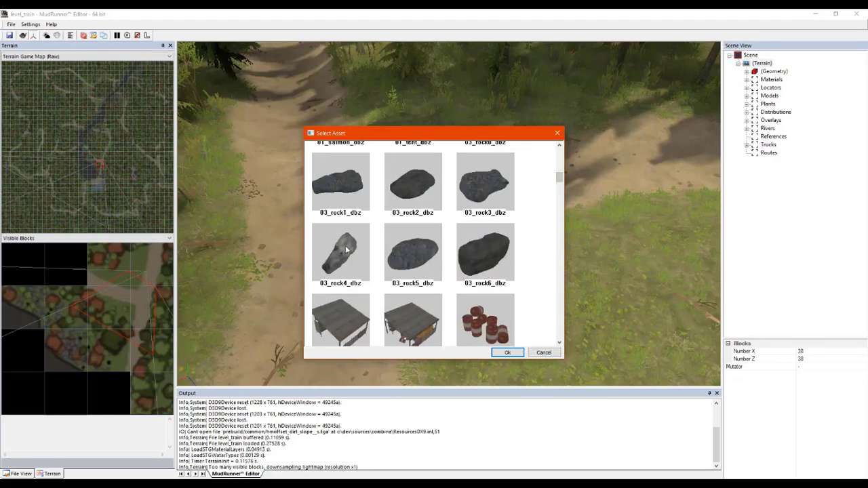
- Look further through the asset list to the medved, mushrom_b_dbz and rocky_mountain_sign models
scroll(339, 285, "down", 5)
scroll(333, 278, "up", 1)
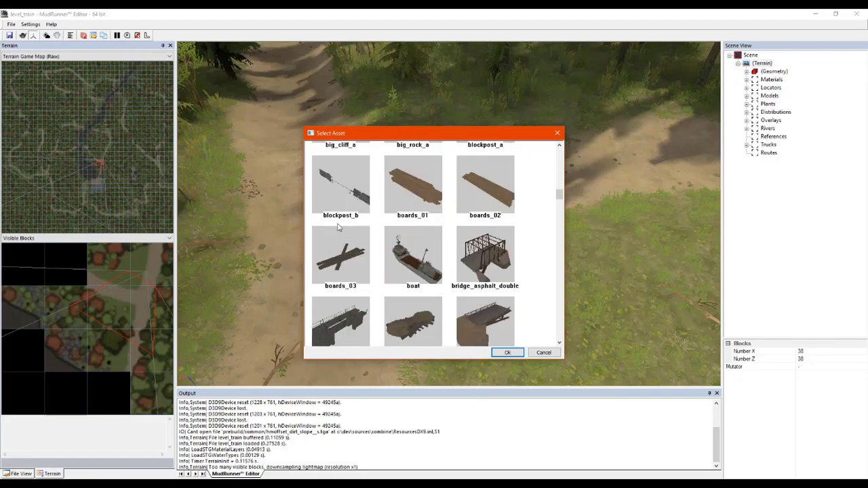
left_click_drag(561, 192, 571, 248)
left_click(490, 292)
left_click(489, 234)
left_click(482, 270)
left_click(481, 218)
left_click(473, 271)
left_click(478, 217)
left_click(484, 290)
left_click(497, 201)
left_click_drag(560, 249, 560, 248)
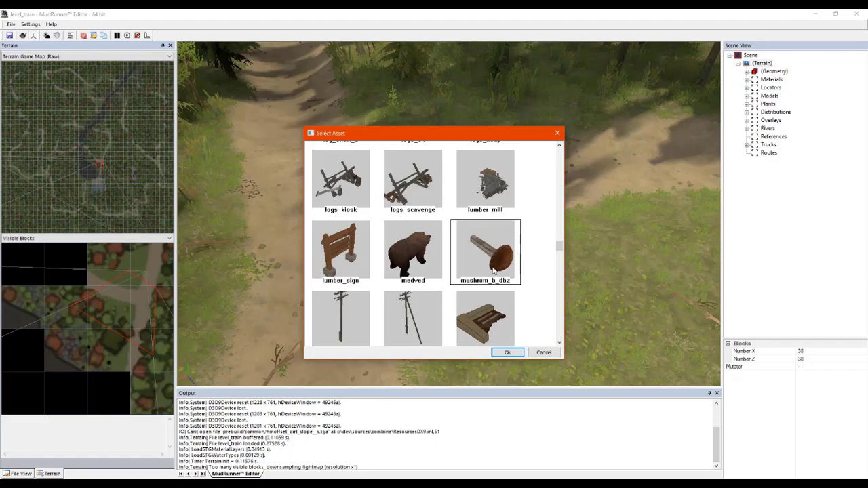
mouse_move(560, 248)
left_mouse_down()
mouse_move(561, 215)
mouse_move(561, 254)
mouse_move(569, 246)
left_mouse_up()
scroll(561, 249, "down", 1)
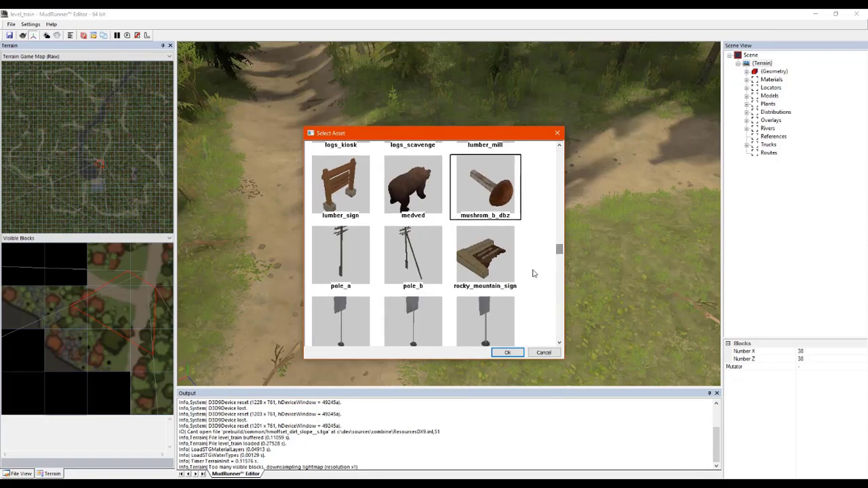
scroll(559, 254, "down", 3)
scroll(559, 255, "up", 2)
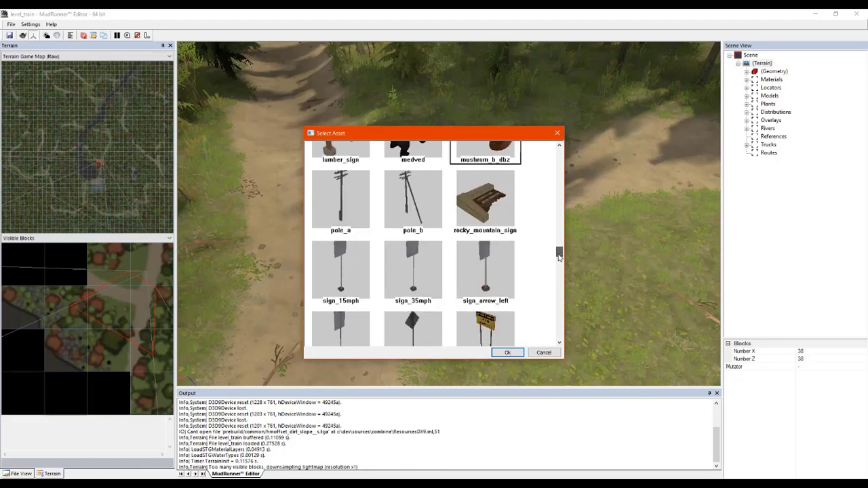
- Go back to the beginning of the asset list and examine the log, 01_look_sign_dbz and 01_parking_lot_dbz models
left_click_drag(559, 254, 561, 155)
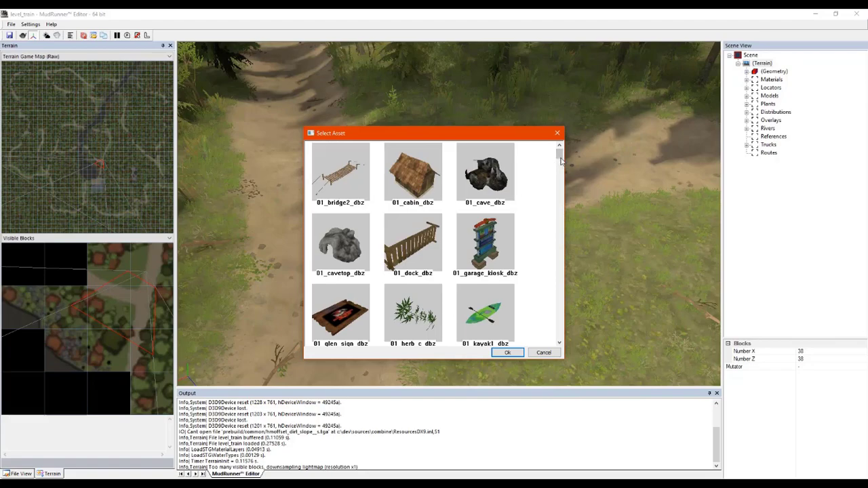
left_click_drag(561, 155, 560, 159)
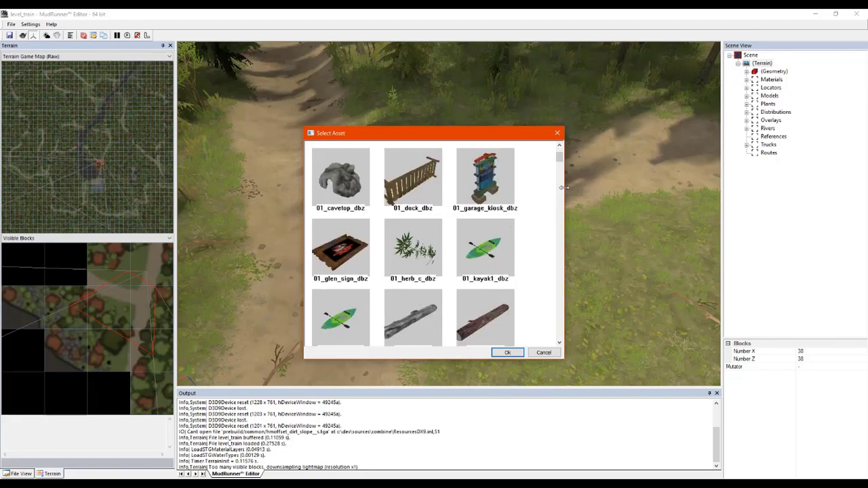
left_click_drag(559, 155, 560, 171)
left_click(492, 264)
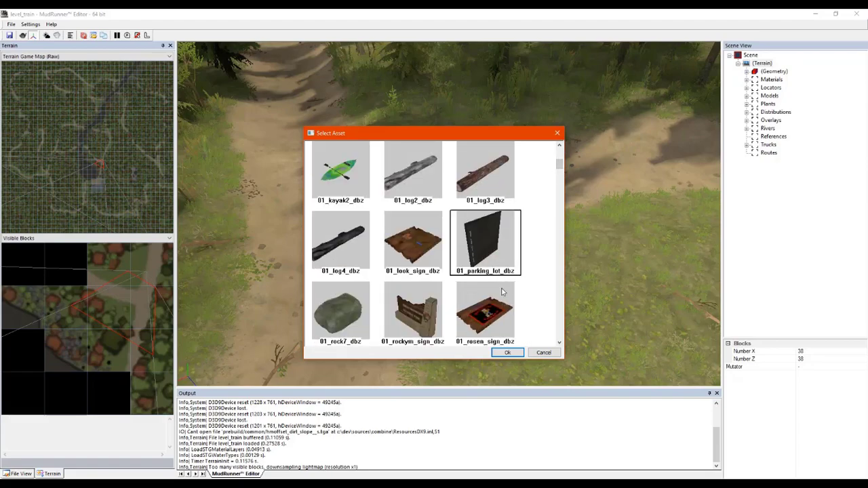
left_click(429, 262)
left_click(479, 258)
left_click(429, 268)
left_click(471, 268)
left_click(373, 321)
left_click(400, 329)
left_click(484, 241)
left_click(430, 322)
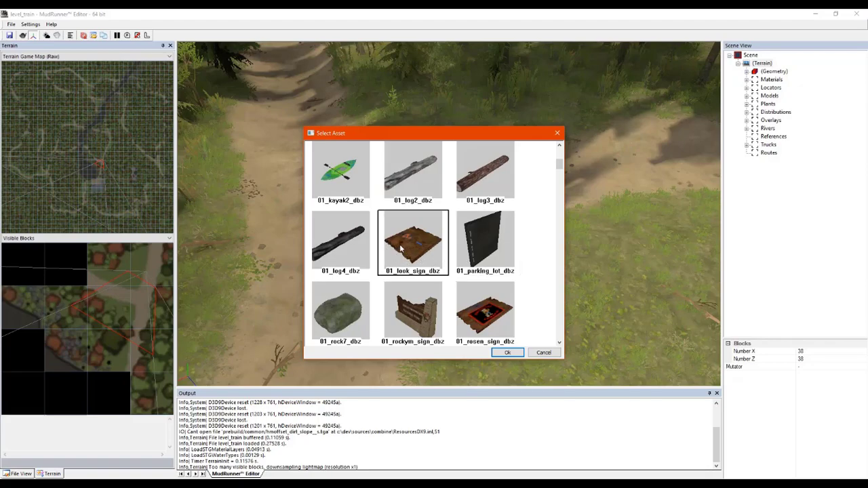
- Compare the 01_dock_dbz, 01_garage_kiosk_dbz and 01_herb_c_dbz assets
mouse_move(560, 163)
left_mouse_down()
mouse_move(561, 178)
mouse_move(562, 154)
left_mouse_up()
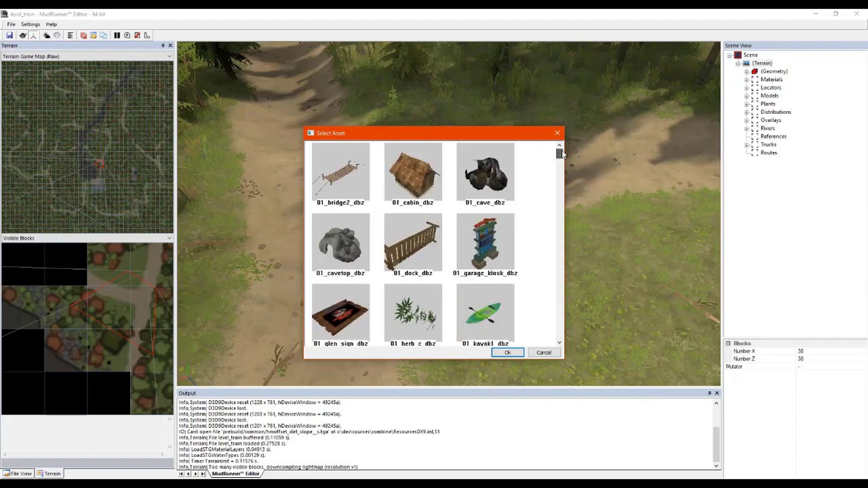
left_click(418, 257)
left_click(479, 261)
left_click(426, 257)
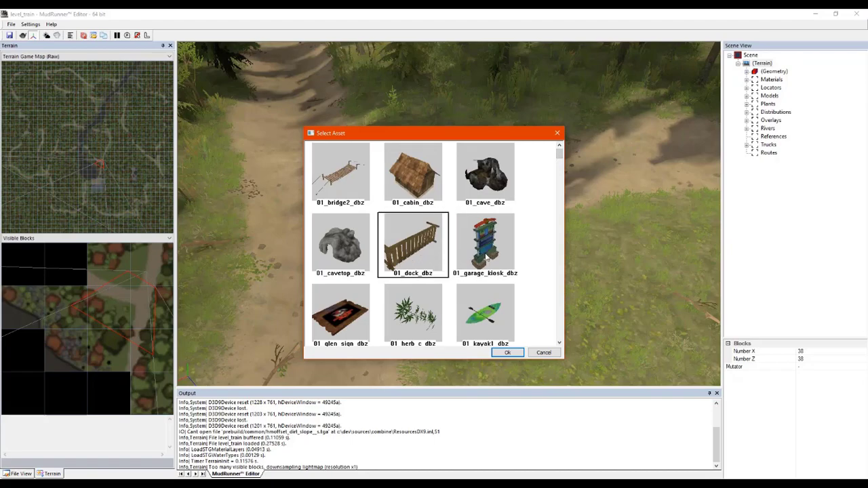
left_click(488, 256)
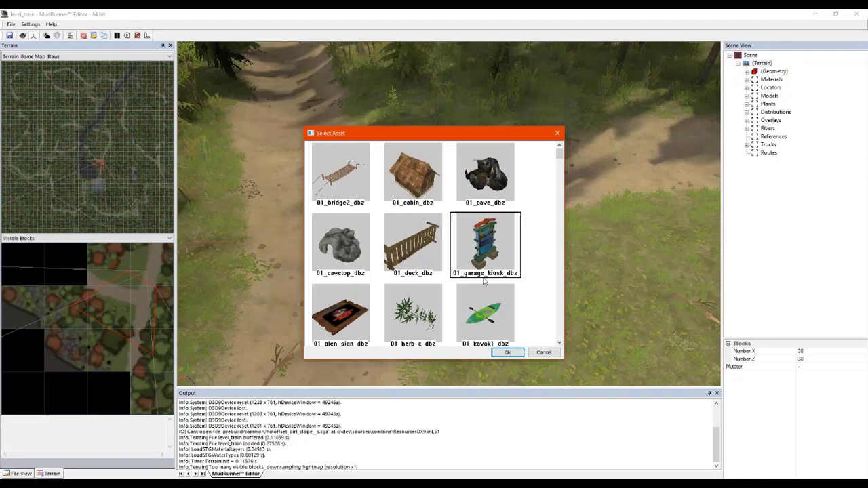
left_click(432, 319)
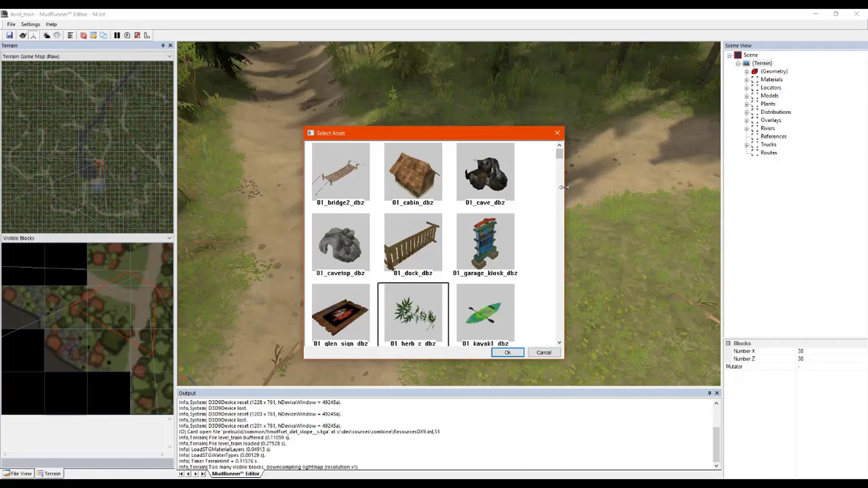
- Widen the Select Asset window slightly and examine the 01_log2_dbz, 01_log3_dbz and 01_parking_lot_dbz models
left_click_drag(564, 181, 572, 181)
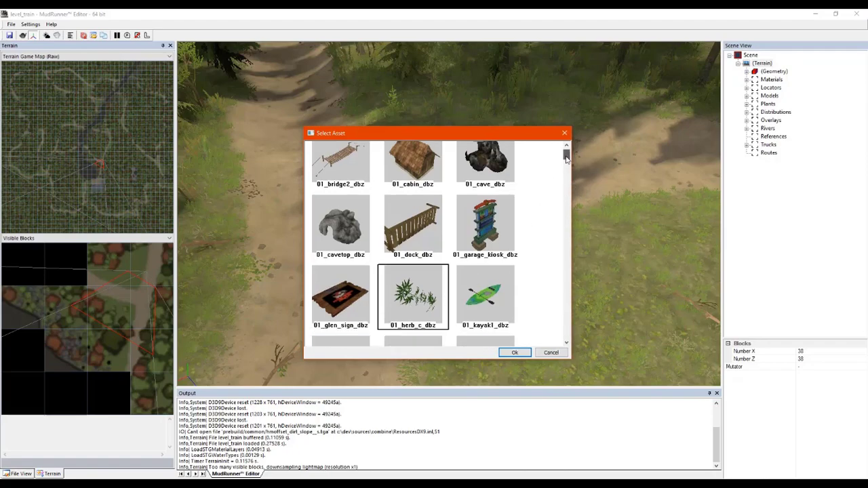
scroll(568, 161, "down", 3)
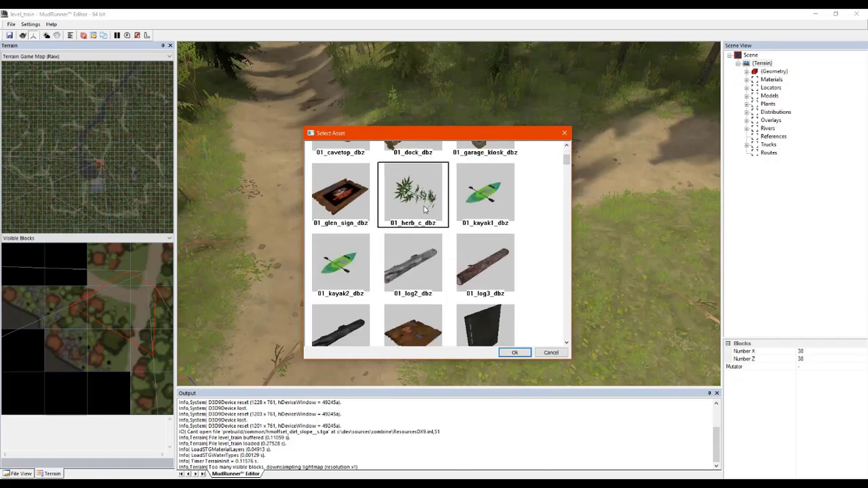
left_click(421, 270)
left_click(482, 270)
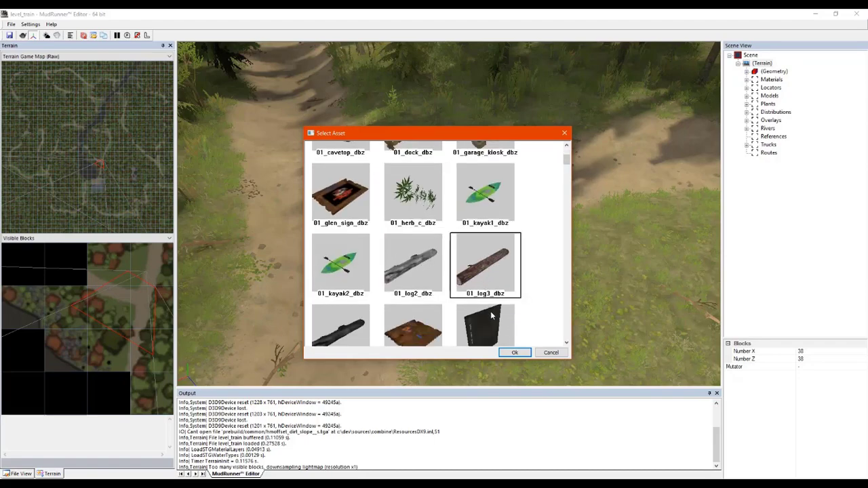
left_click(500, 332)
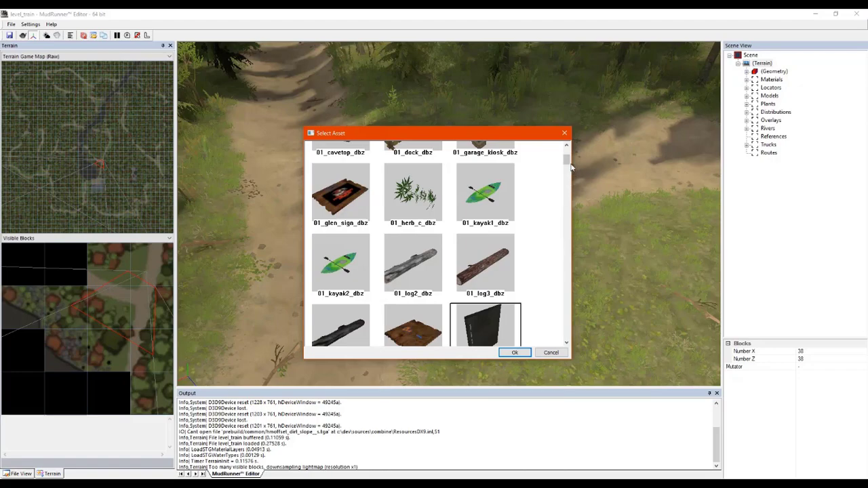
- Widen the Select Asset window a little more and examine the sign, herb, kayak and log thumbnails one after another
left_click_drag(570, 172, 578, 200)
left_click(353, 280)
left_click(440, 269)
left_click(497, 274)
left_click(435, 285)
left_click(356, 335)
left_click(353, 267)
left_click(428, 252)
left_click(500, 201)
left_click(420, 210)
left_click(365, 210)
left_click(361, 268)
left_click(401, 270)
left_click(481, 196)
left_click(338, 273)
left_click(526, 180)
left_click(494, 203)
left_click(354, 261)
left_click(365, 203)
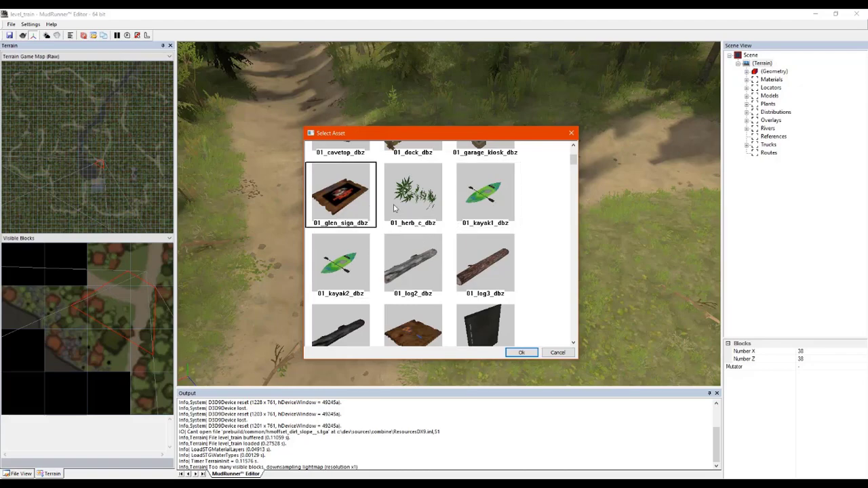
- Check the 01_dock_dbz asset, cancel adding a model and return to the File Explorer window
scroll(573, 160, "up", 2)
left_click(430, 243)
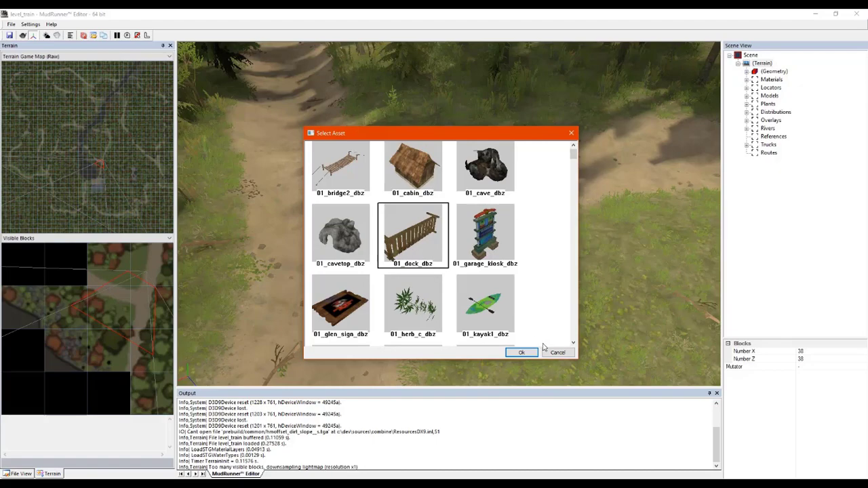
scroll(575, 155, "down", 4)
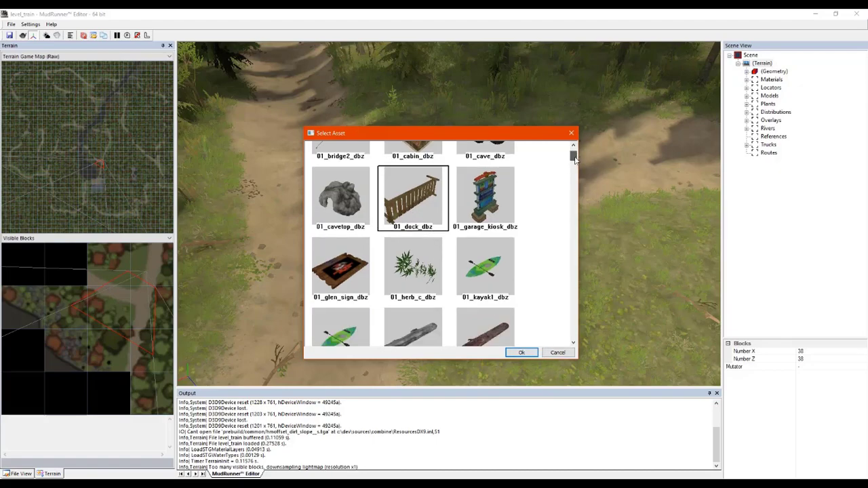
left_click(559, 354)
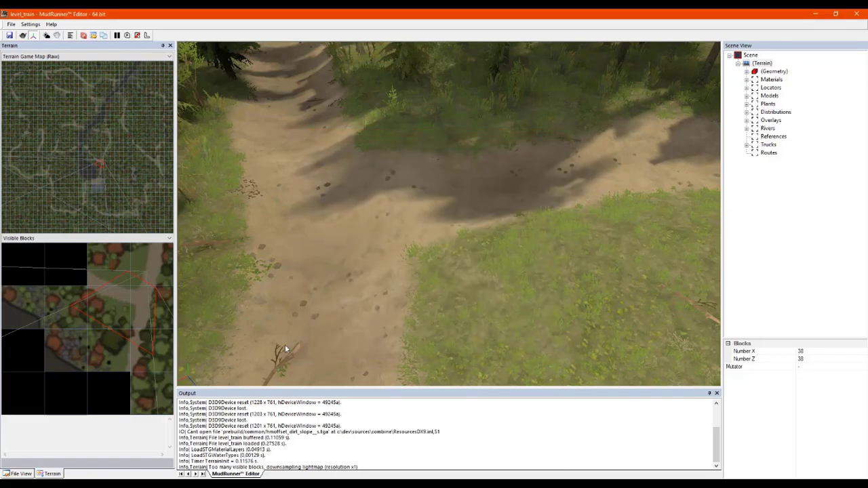
key("alt+Tab")
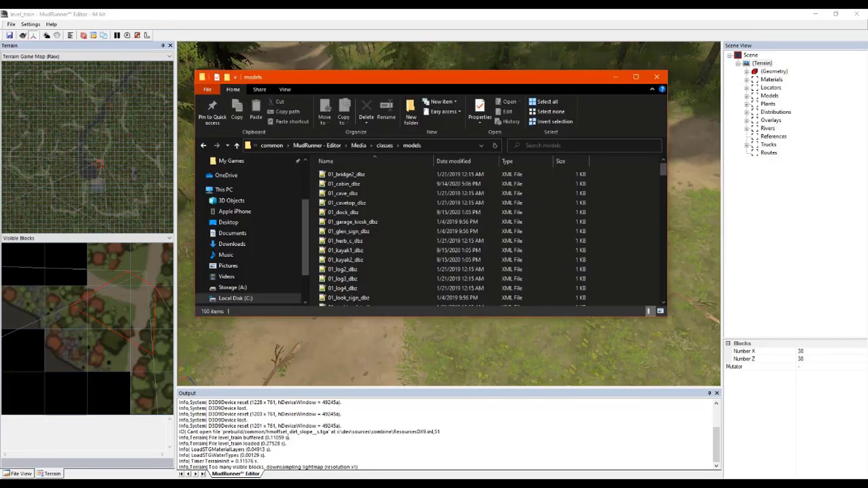
- Go up to the MudRunner - Editor Media folder and examine its classes, meshes and textures folders
left_click(358, 145)
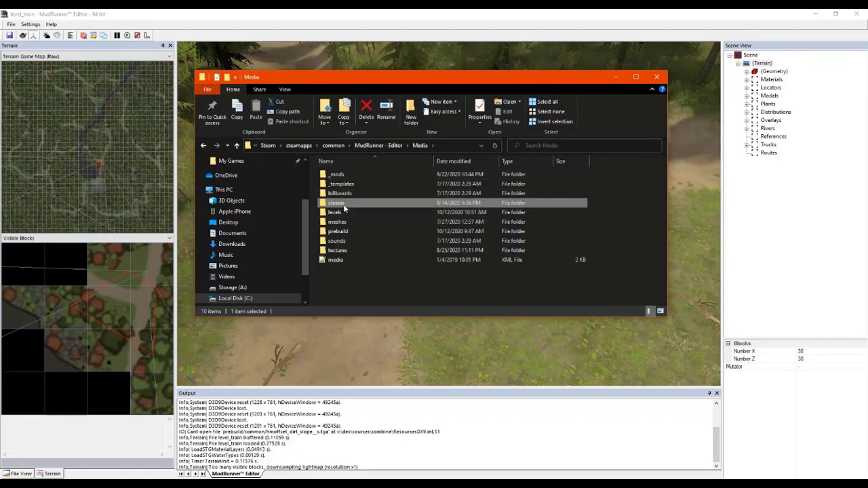
left_click(346, 223)
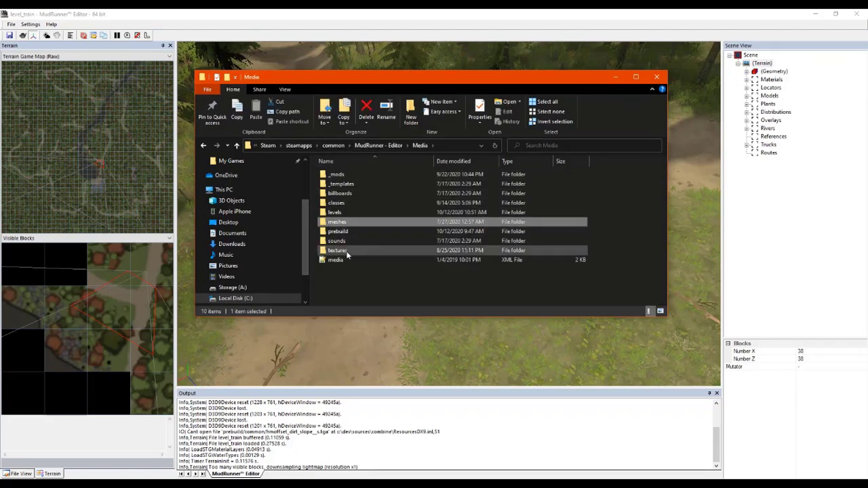
left_click(348, 252)
left_click(350, 300)
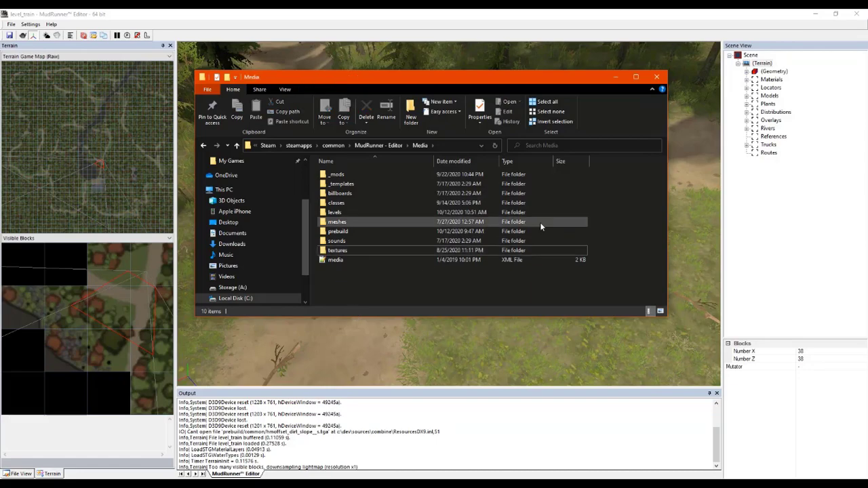
- Minimize the Media folder window and the MudRunner Editor so that the desktop is clear
left_click(616, 78)
left_click(814, 13)
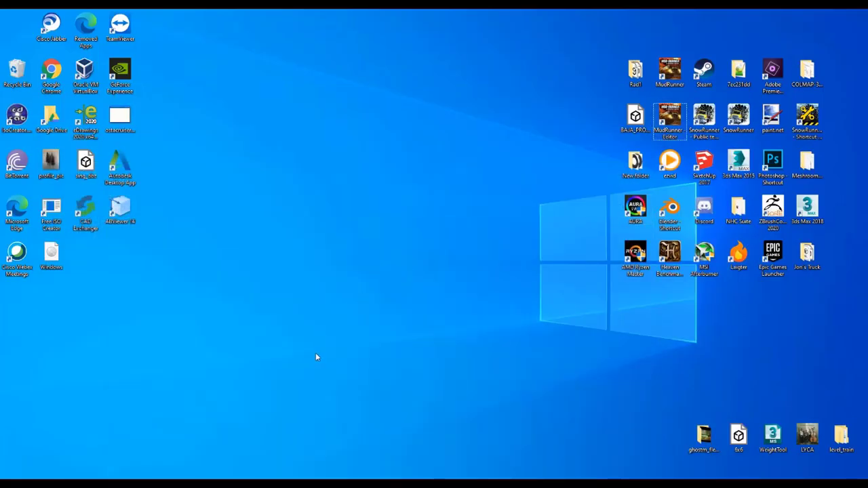
key("ctrl+shift+Escape")
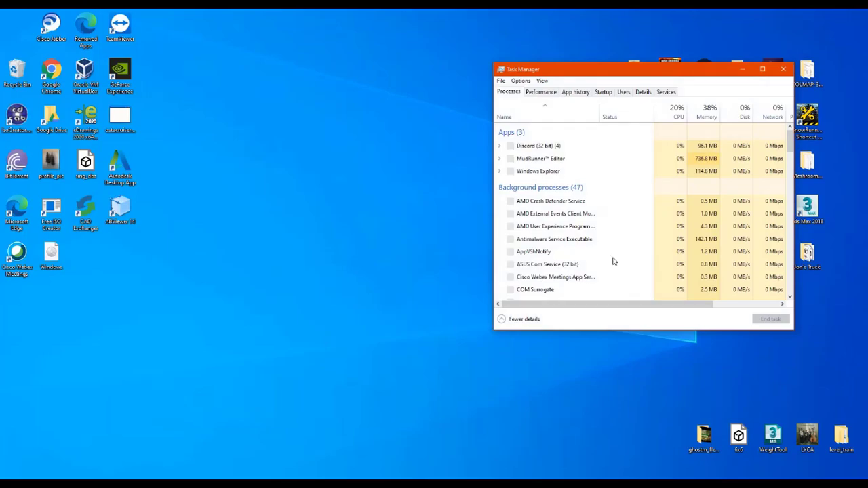
left_click(784, 68)
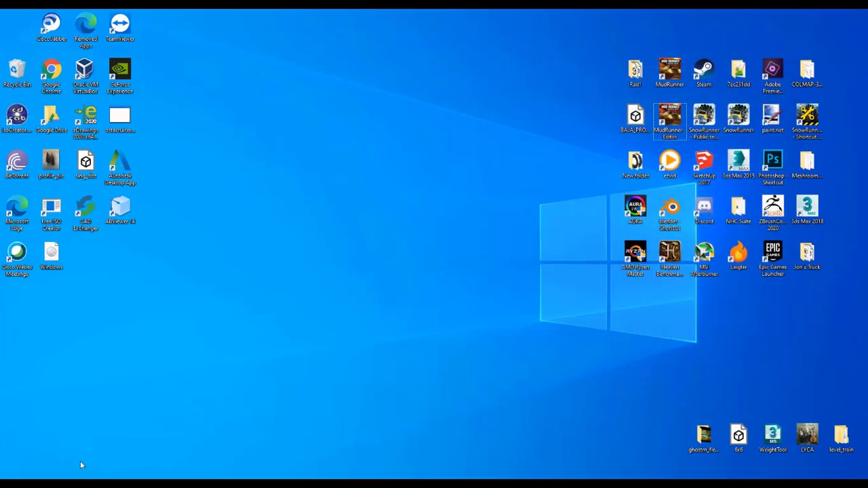
- Bring back the File Explorer window and examine the category folders in MR MODS > Models, including Plants and Stickers
left_click(197, 486)
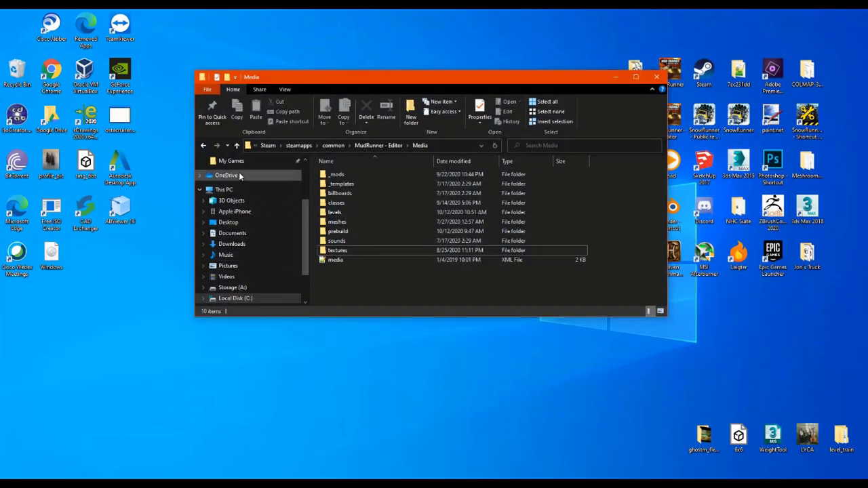
scroll(303, 222, "up", 2)
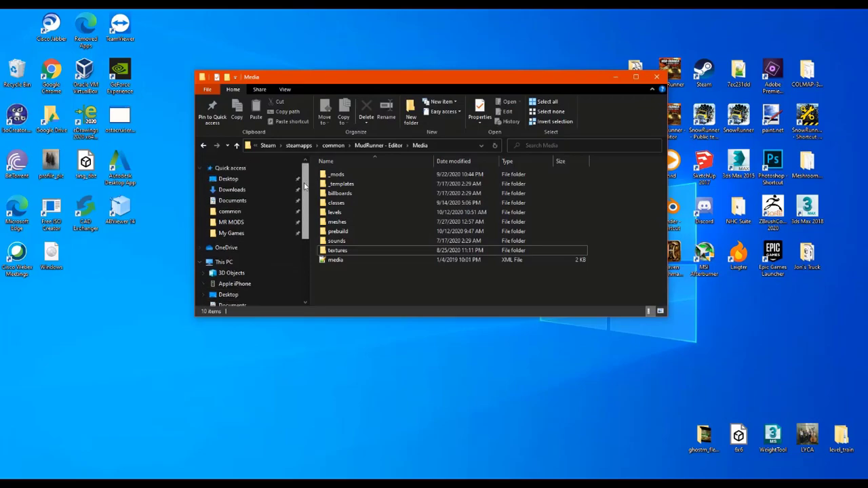
left_click(244, 224)
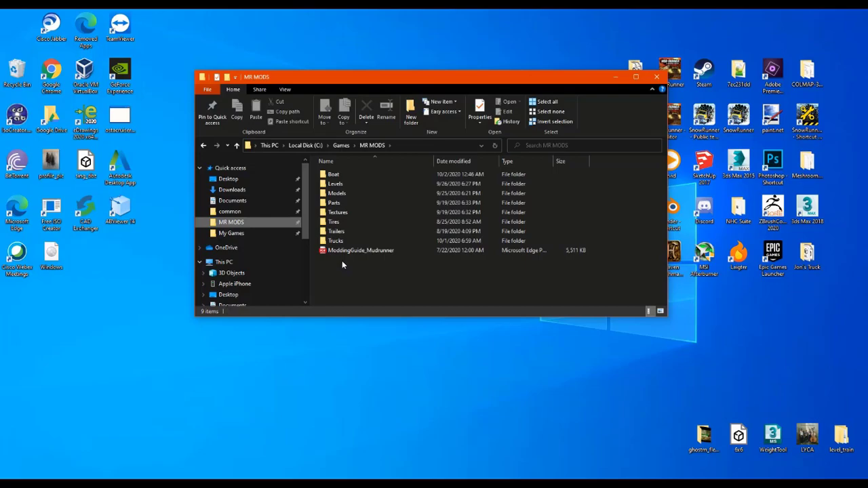
double_click(341, 194)
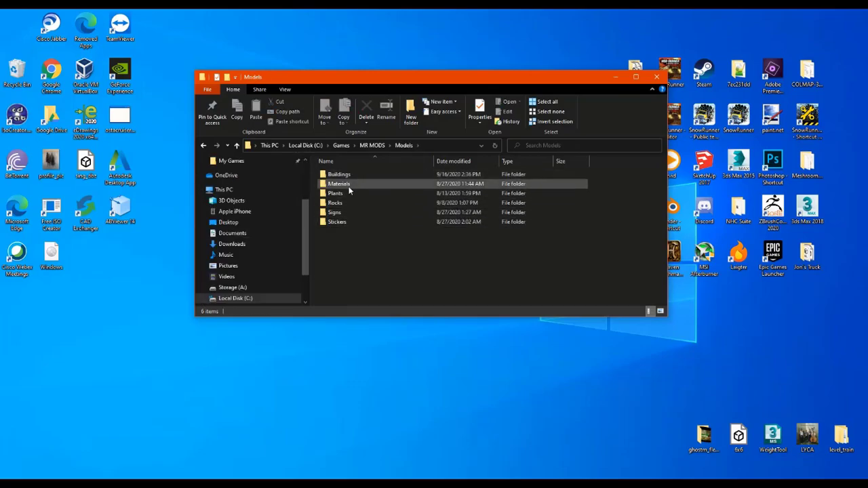
left_click(343, 195)
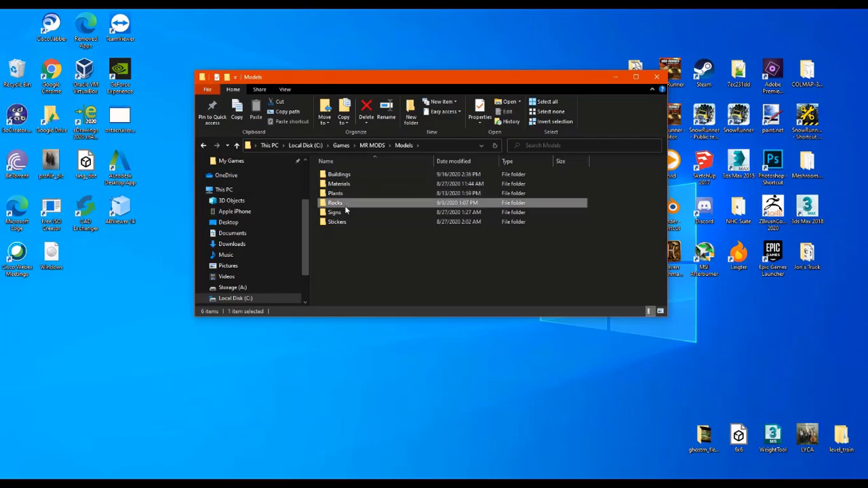
left_click(339, 222)
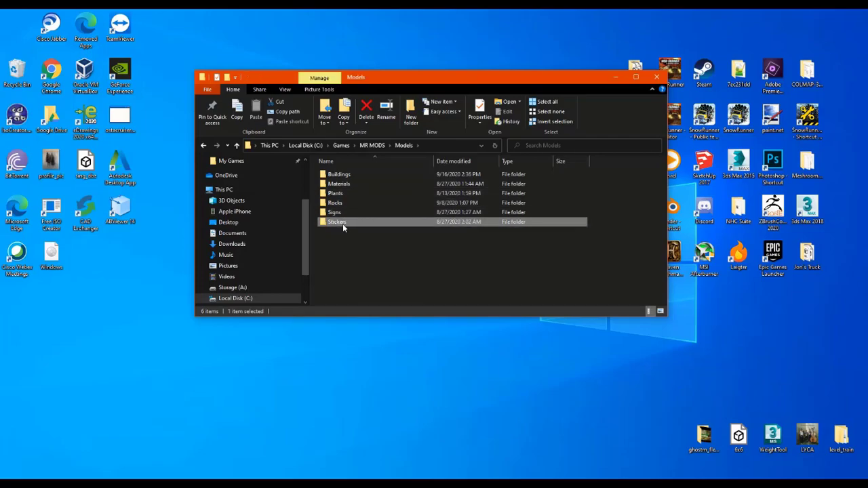
- From MR MODS, go through Models and Plants to the Mushrooms folder and examine its classes, meshes and textures folders
left_click(369, 145)
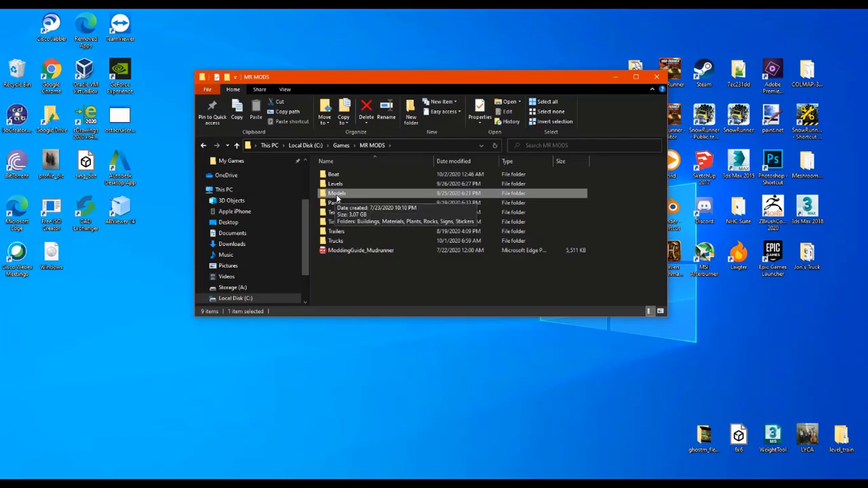
double_click(343, 194)
left_click(341, 194)
double_click(341, 195)
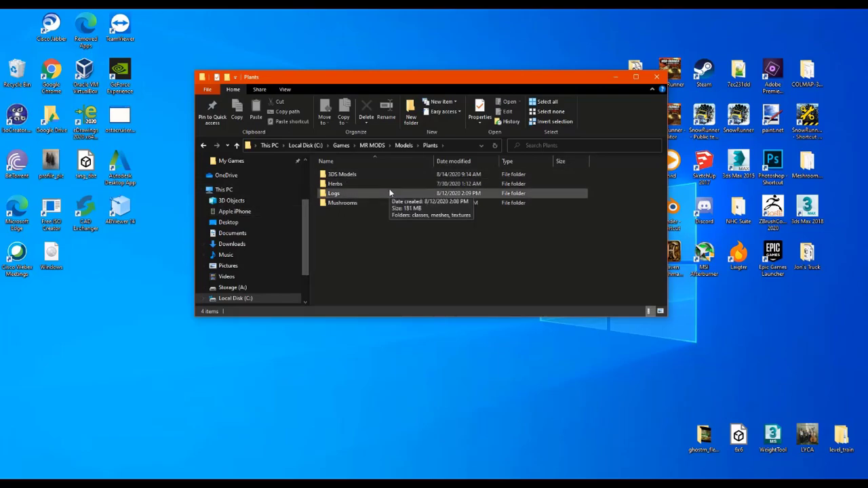
double_click(346, 203)
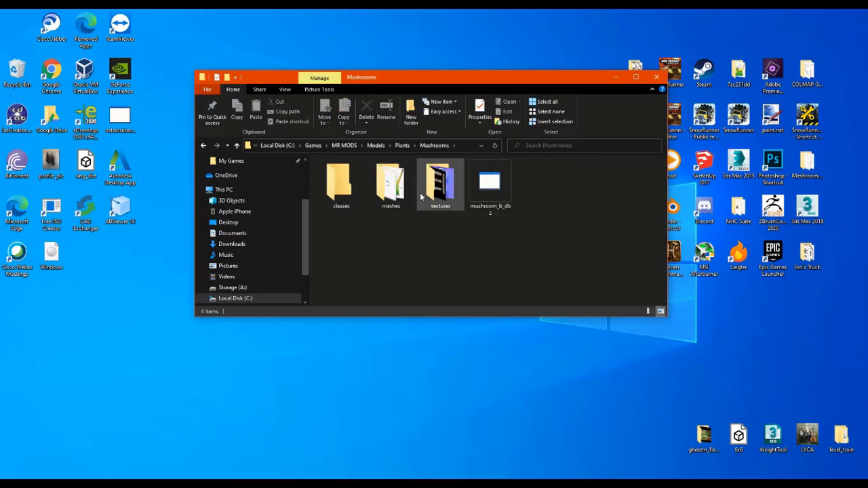
left_click(347, 198)
left_click(366, 239)
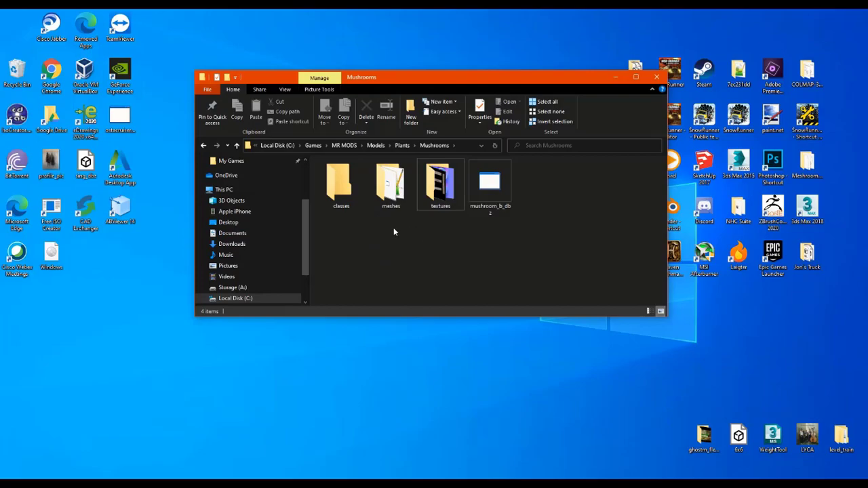
- Go back up through Models and Games to Local Disk (C:), check where the Games folder is, and close the window
left_click(375, 145)
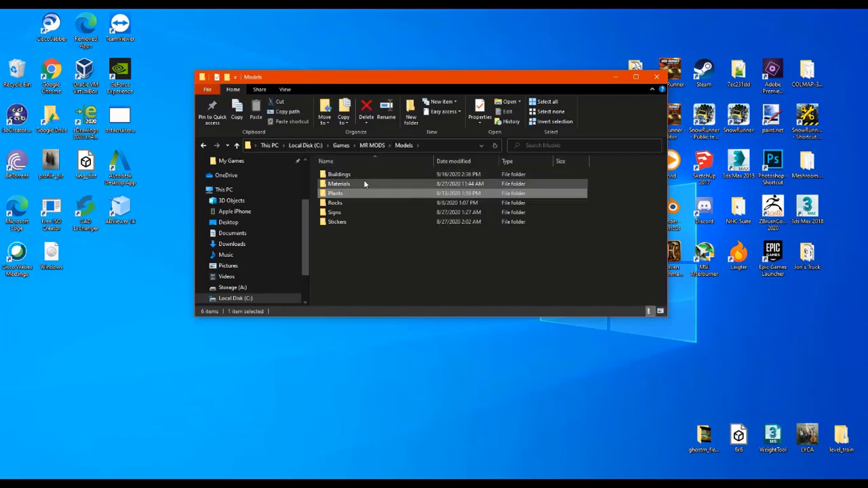
left_click(339, 145)
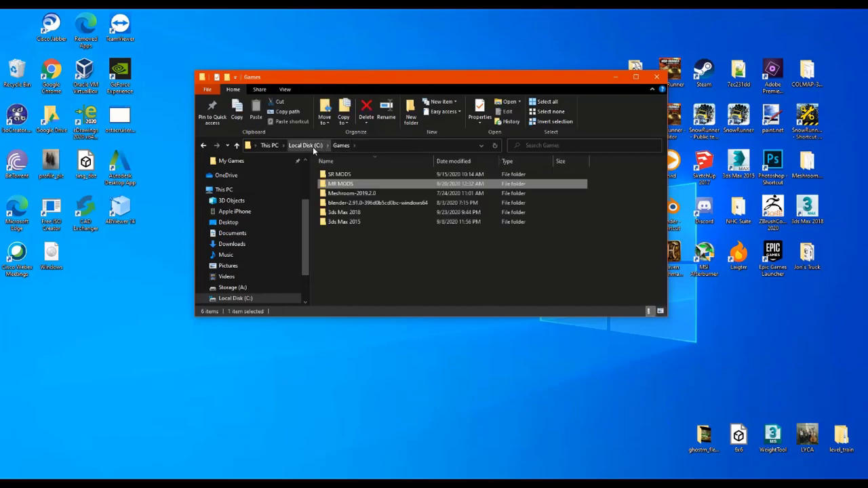
left_click(306, 145)
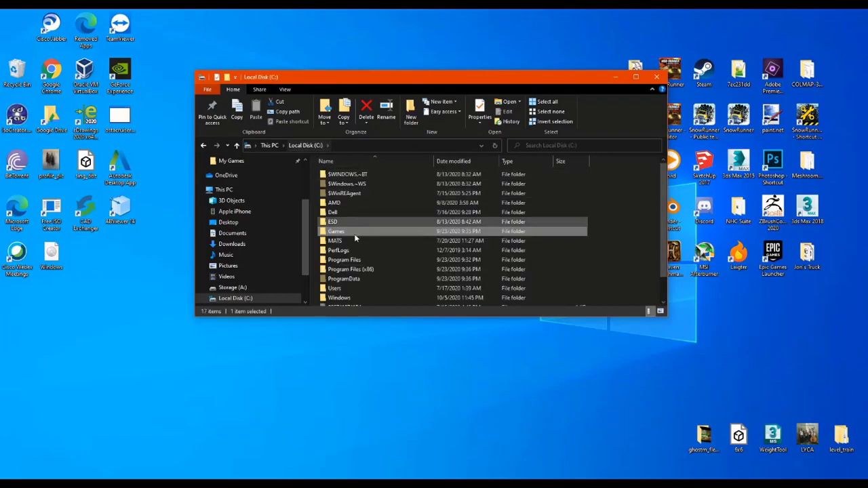
left_click(656, 78)
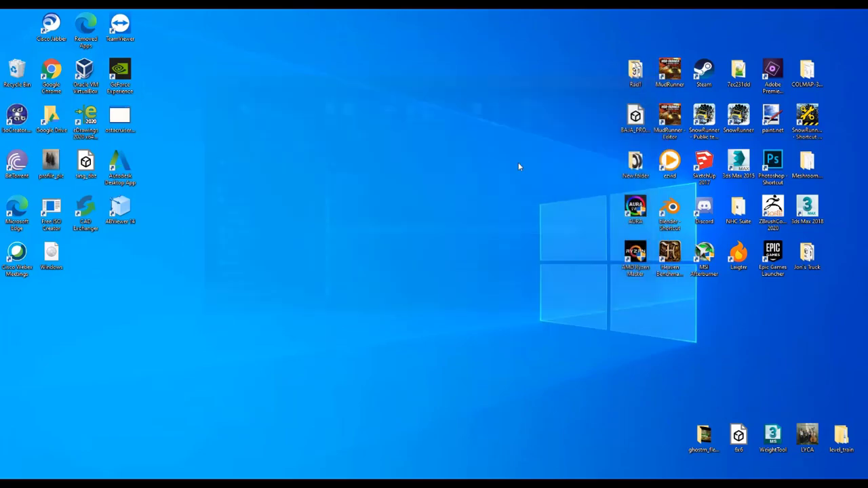
- Open a new File Explorer window and go to the Models folder inside MR MODS
right_click(304, 297)
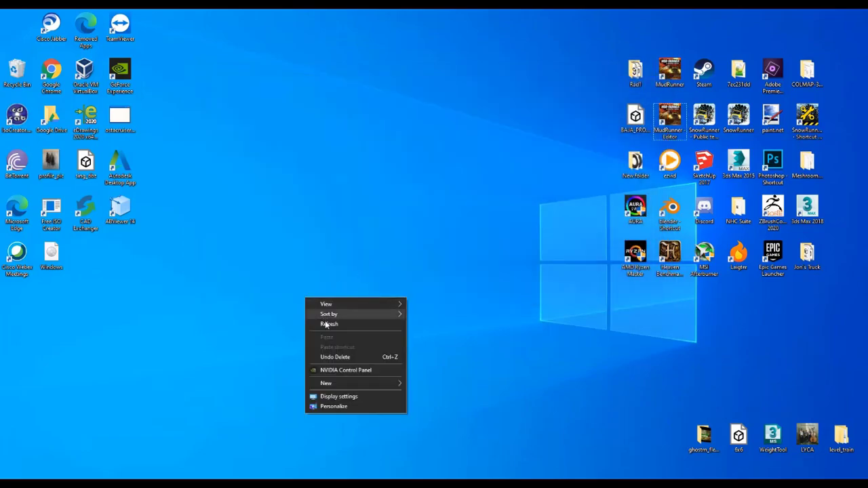
left_click(271, 395)
key("ctrl+shift+Escape")
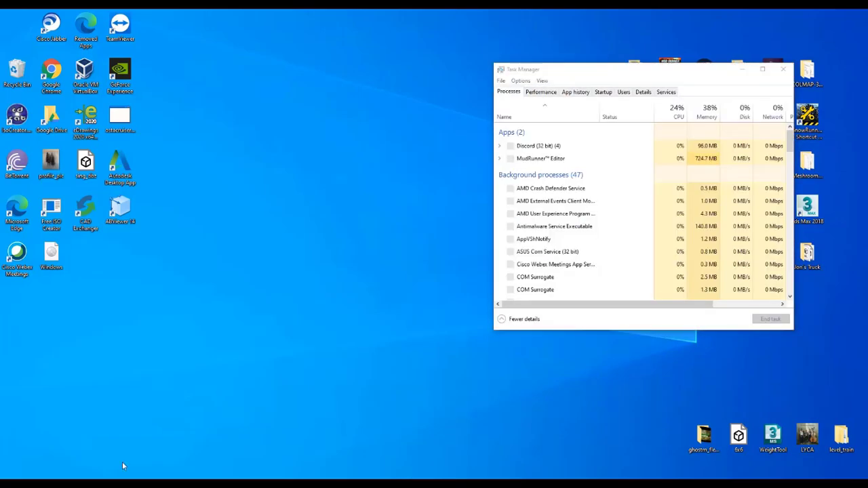
key("super+e")
left_click(784, 70)
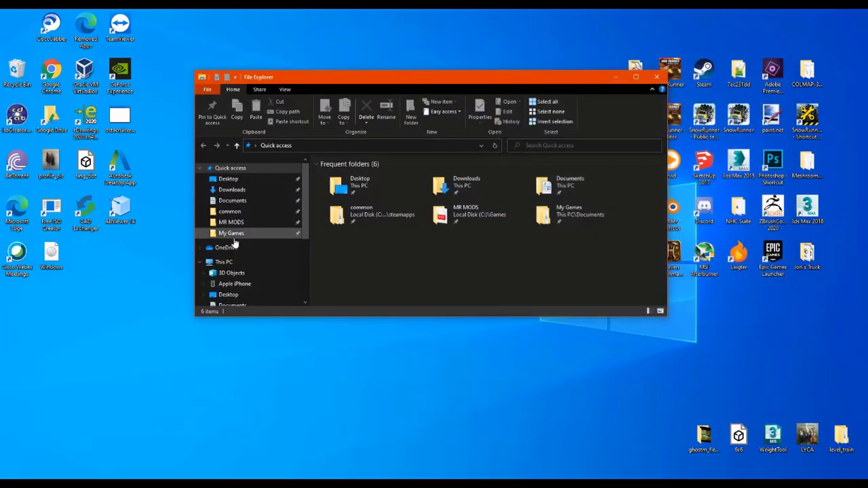
left_click(231, 222)
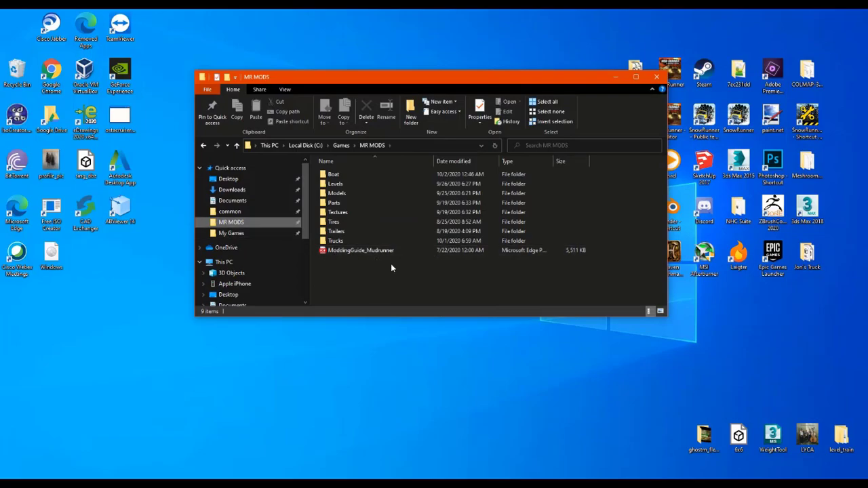
double_click(349, 194)
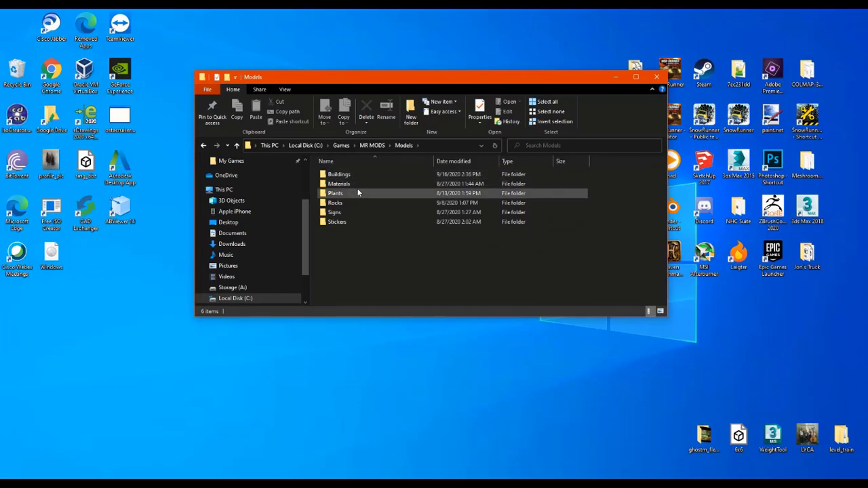
- Create a folder named "NEW MOD" inside the Models folder
right_click(338, 247)
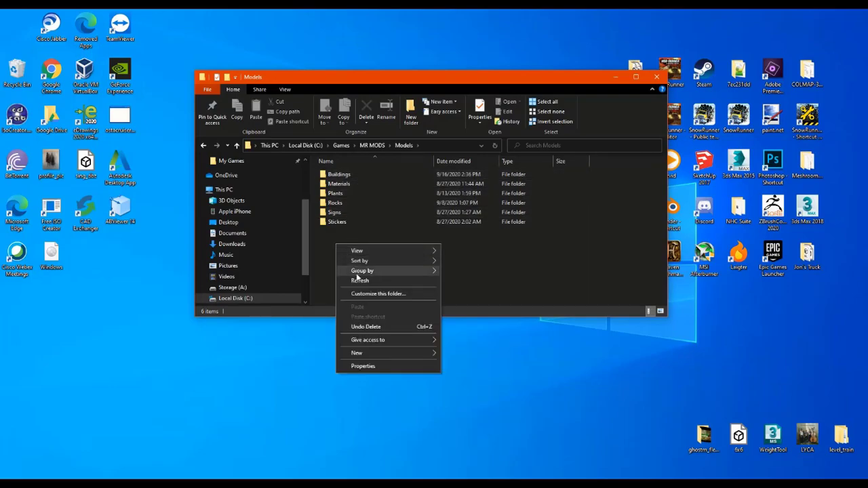
mouse_move(357, 354)
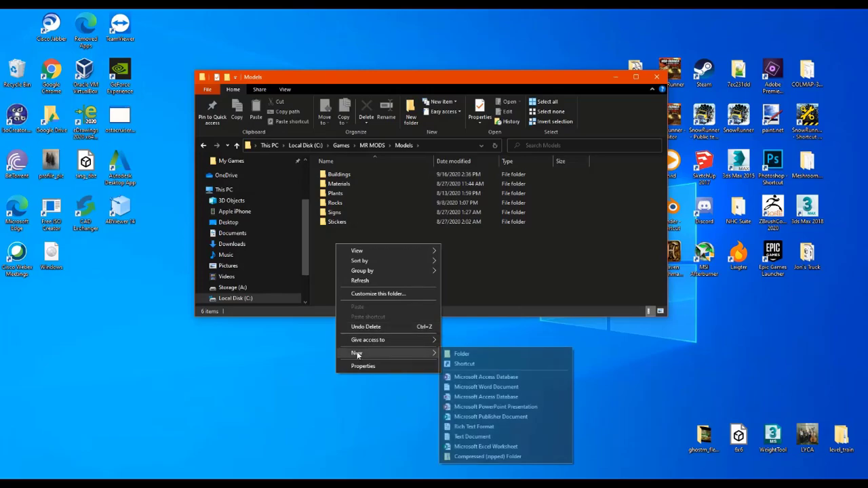
left_click(471, 353)
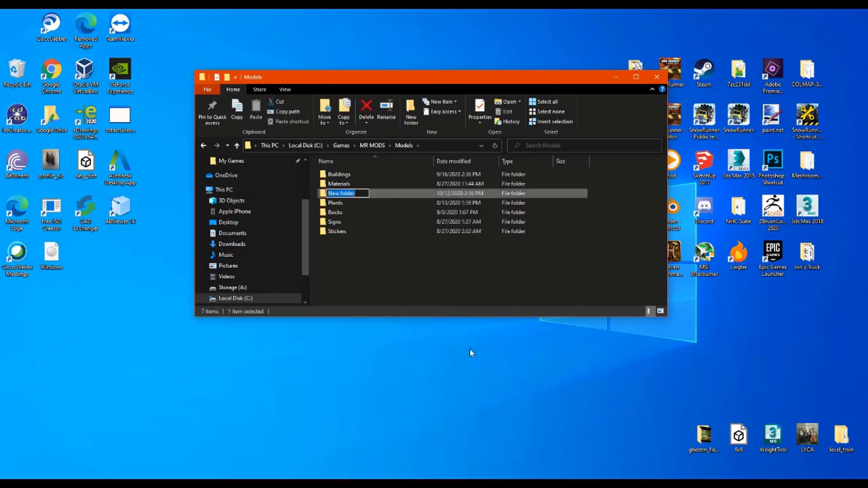
type("NEW MO")
key("F11")
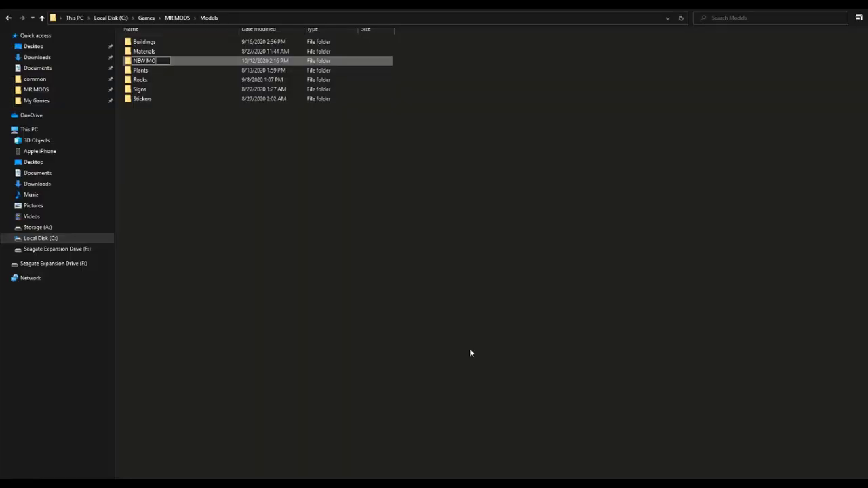
key("F11")
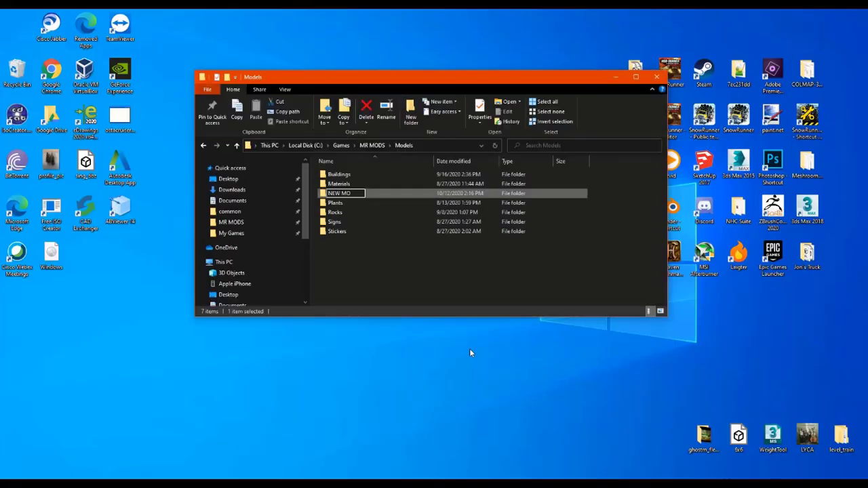
type("D")
key("Return")
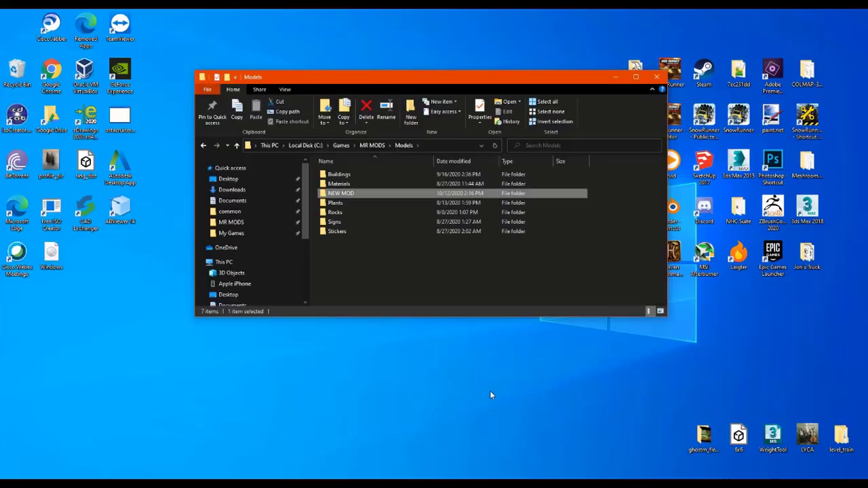
left_click(348, 298)
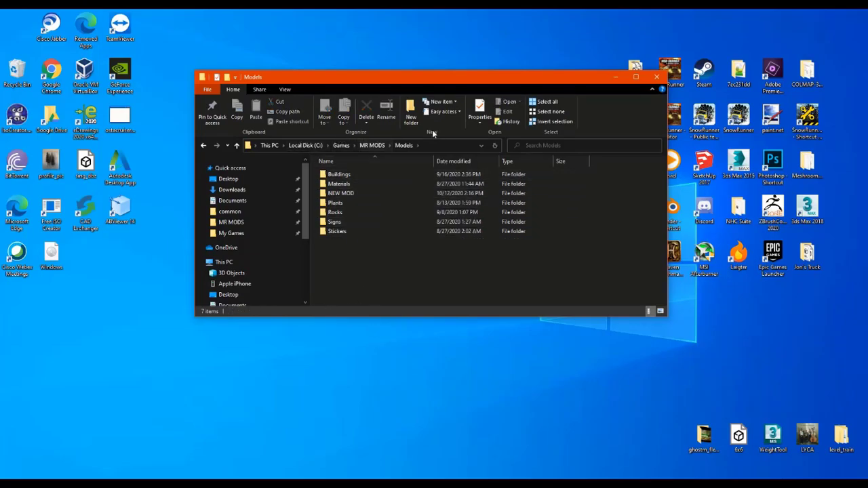
- Go up to MR MODS and go back through Models into the NEW MOD folder
left_click(374, 146)
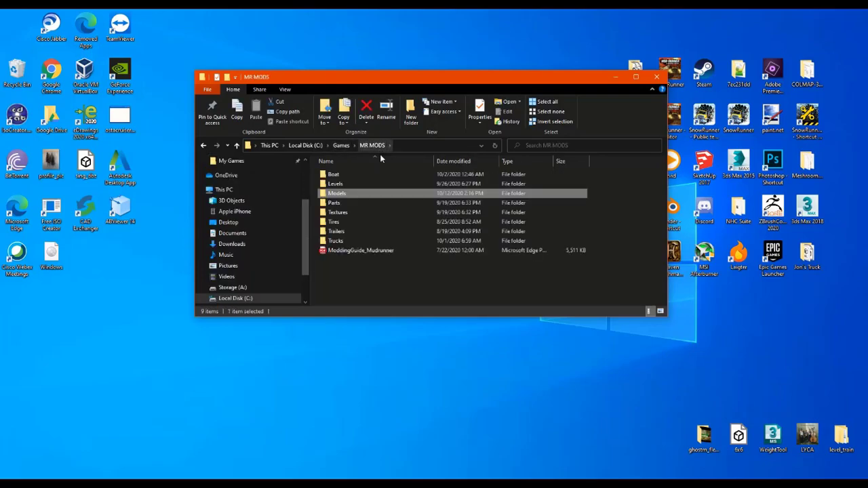
double_click(338, 194)
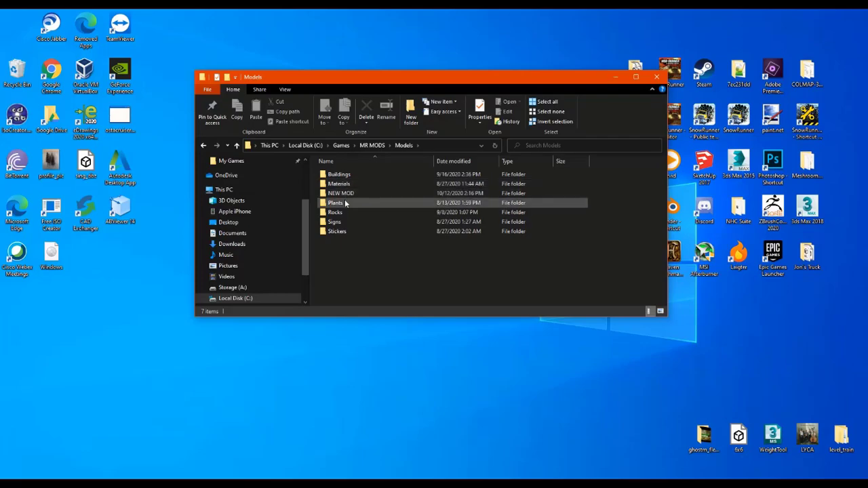
double_click(342, 195)
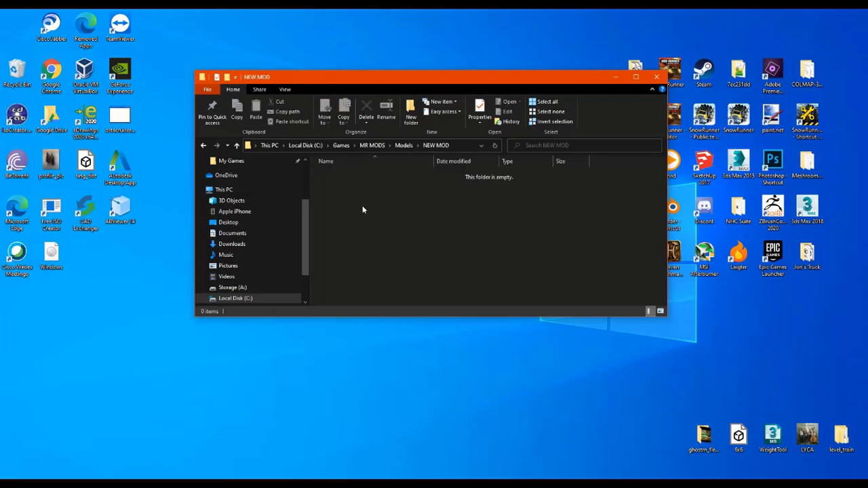
- Create a folder named "classes" inside the NEW MOD folder
right_click(363, 209)
mouse_move(397, 317)
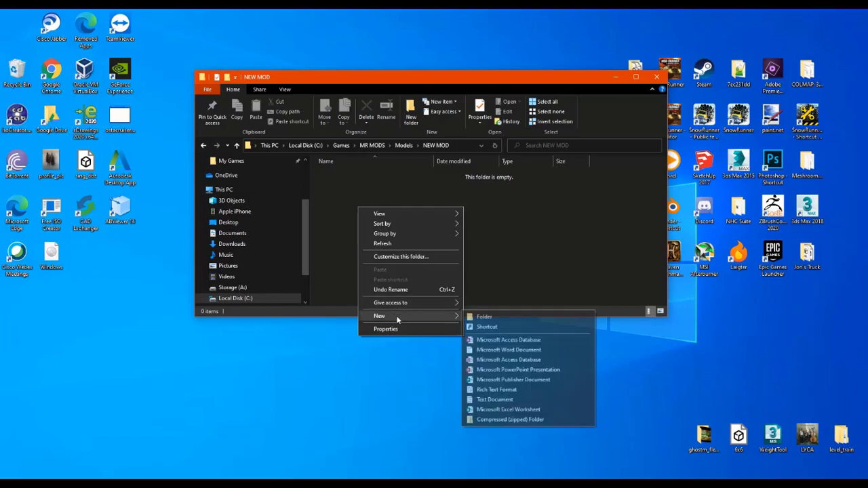
left_click(485, 317)
type("classes")
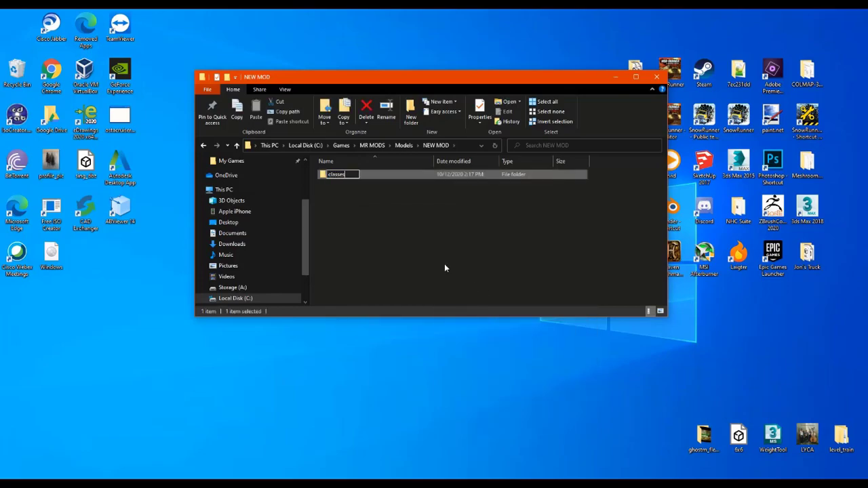
key("Return")
left_click(385, 211)
- Create a folder named "meshes" next to the classes folder in NEW MOD
right_click(384, 212)
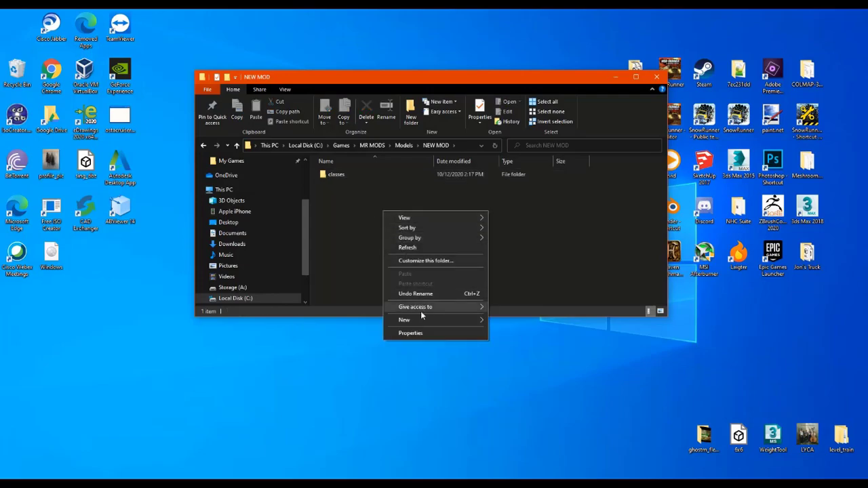
mouse_move(430, 318)
left_click(504, 320)
type("meshes")
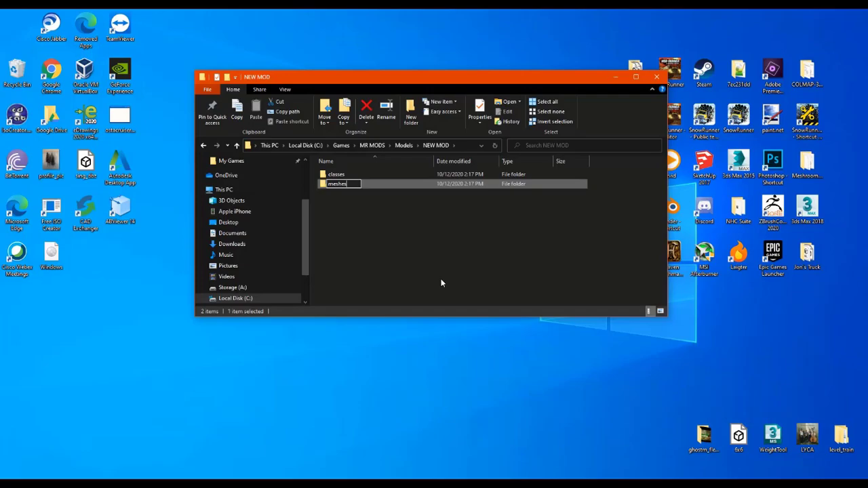
key("Return")
- Create a third folder named "textures" inside the NEW MOD folder
right_click(413, 253)
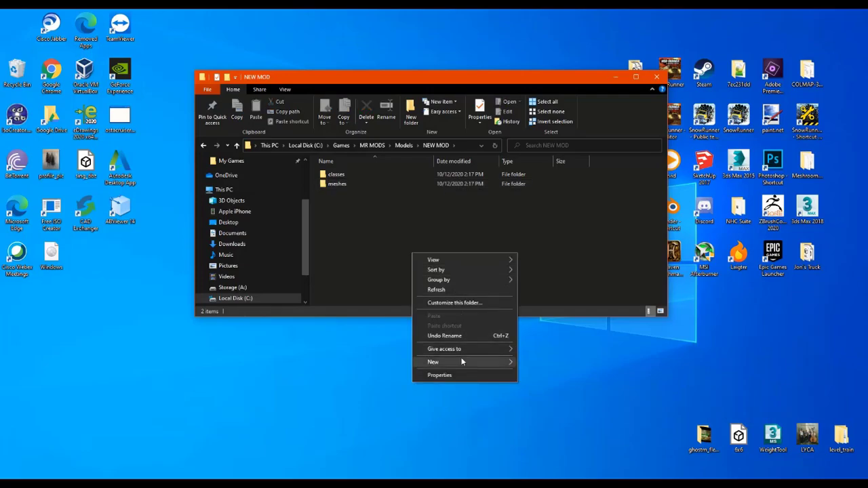
mouse_move(464, 361)
left_click(537, 363)
type("textures")
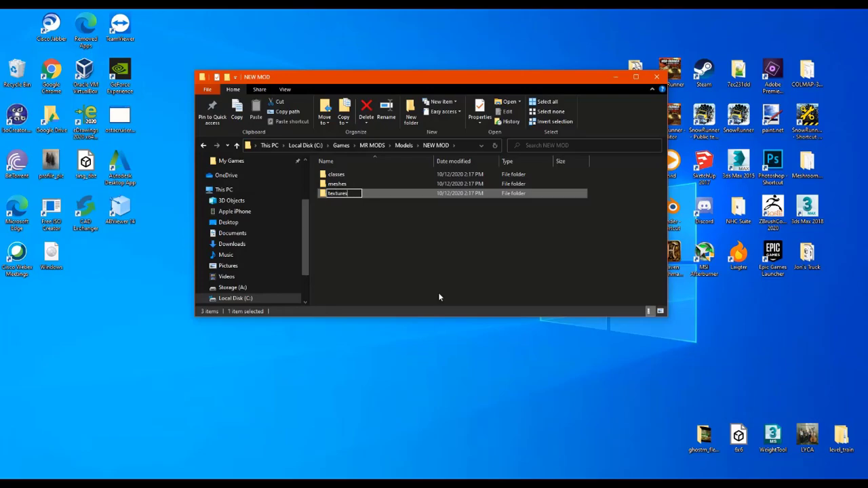
key("Return")
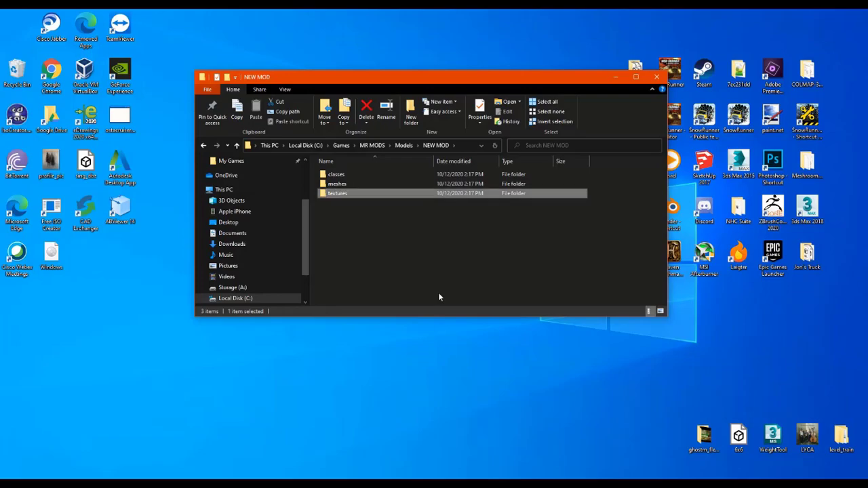
left_click(384, 266)
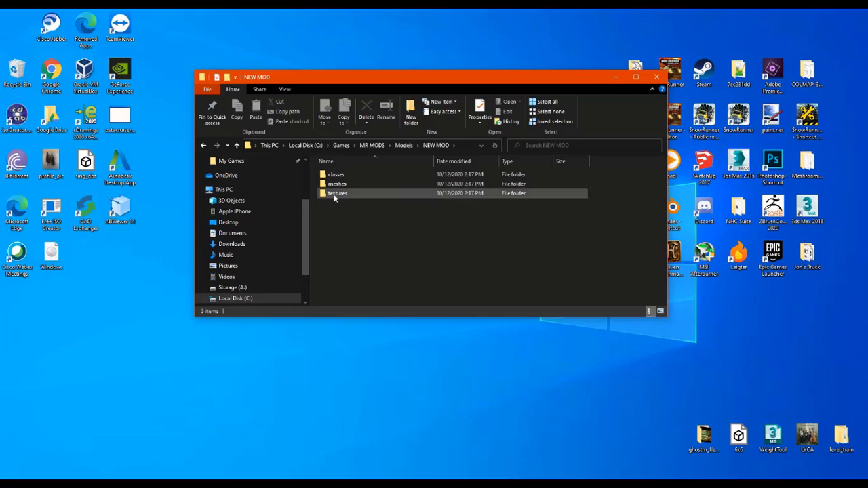
- Open the classes folder and create a subfolder named "models" in it
double_click(337, 174)
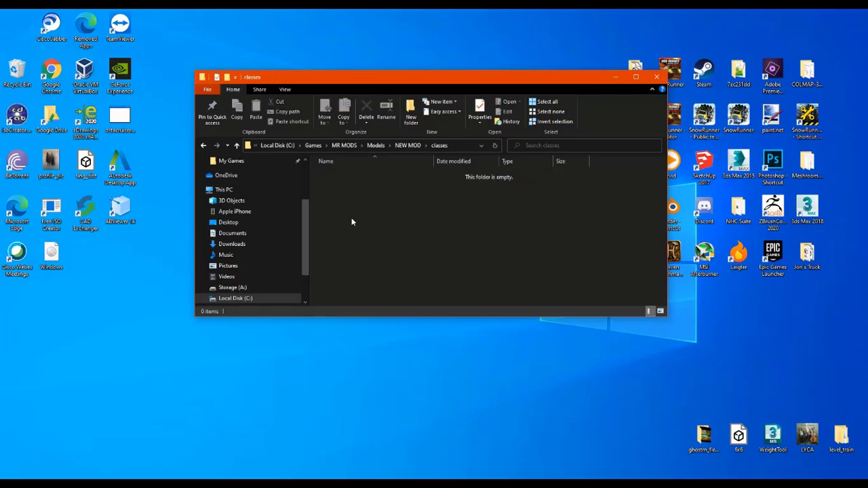
right_click(353, 210)
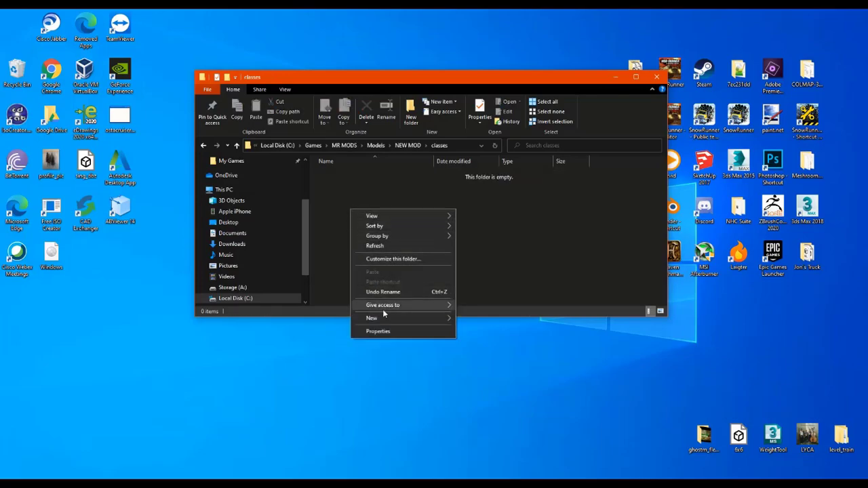
mouse_move(383, 318)
left_click(478, 320)
type("models")
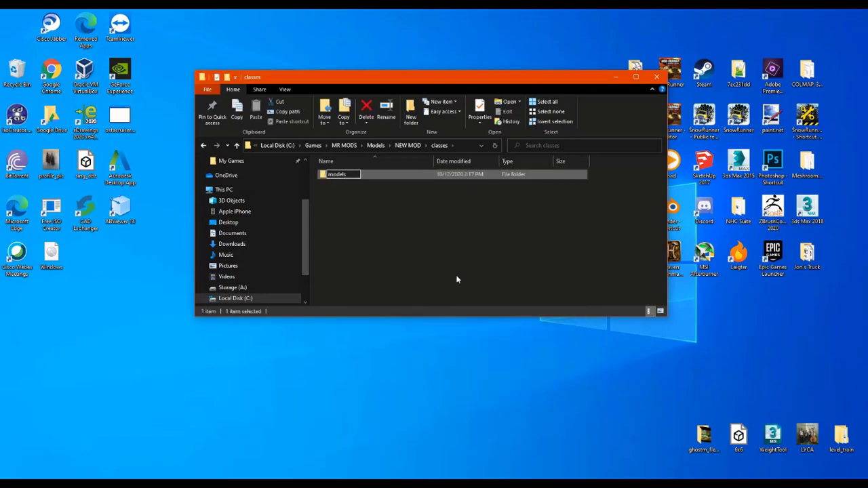
key("Return")
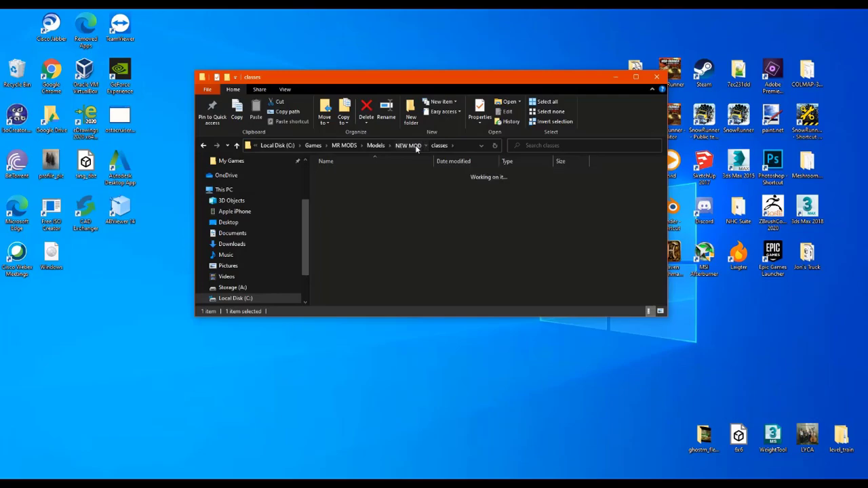
- Go back to NEW MOD, open the meshes folder and create a subfolder named "models" in it
left_click(407, 146)
double_click(352, 184)
right_click(353, 201)
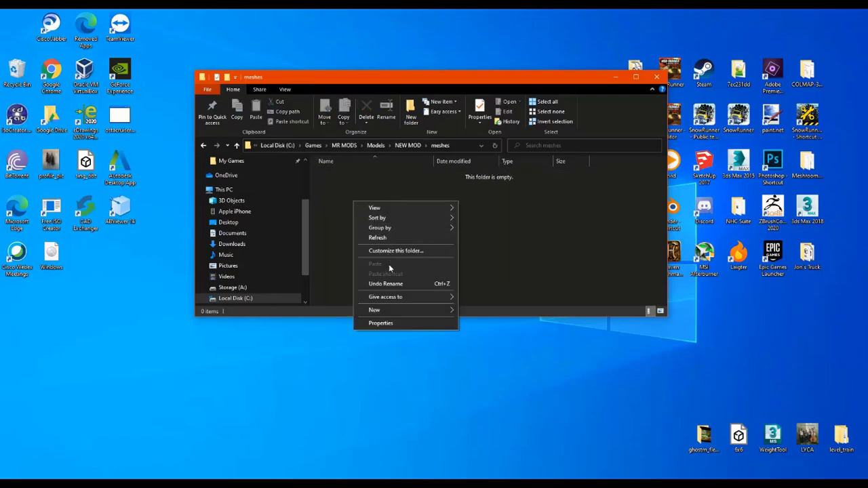
mouse_move(444, 315)
left_click(475, 312)
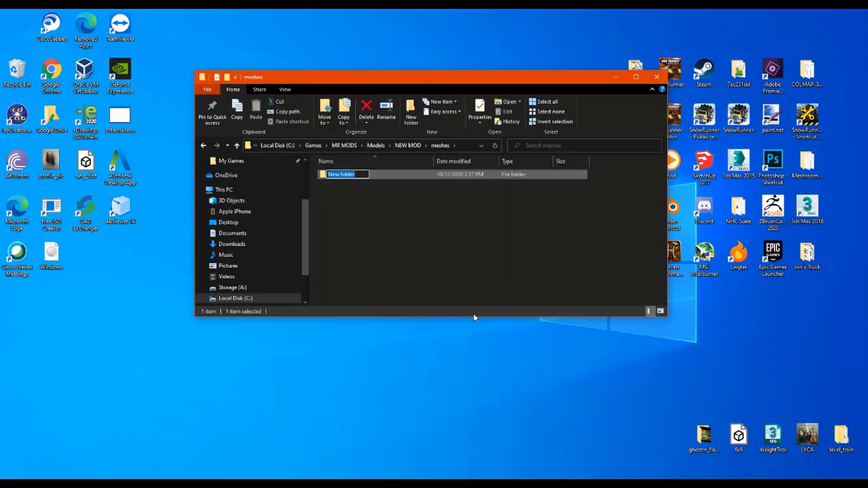
type("mpodel")
key("BackSpace")
key("BackSpace")
key("BackSpace")
key("BackSpace")
key("BackSpace")
type("odels")
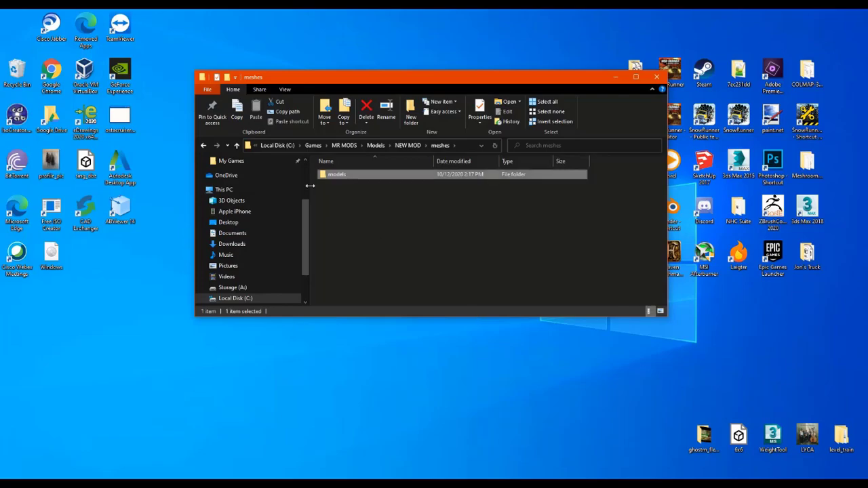
- Return to NEW MOD, open the textures folder and create a subfolder named "models" in it
left_click(405, 146)
double_click(344, 195)
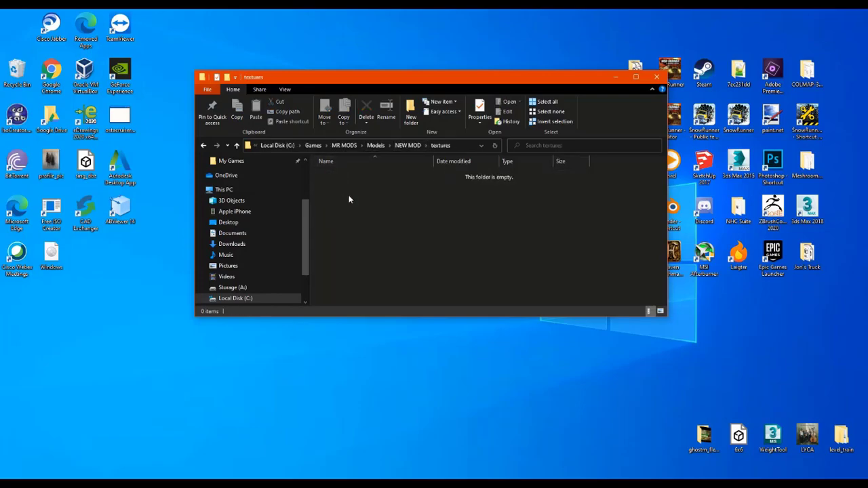
right_click(357, 213)
mouse_move(402, 323)
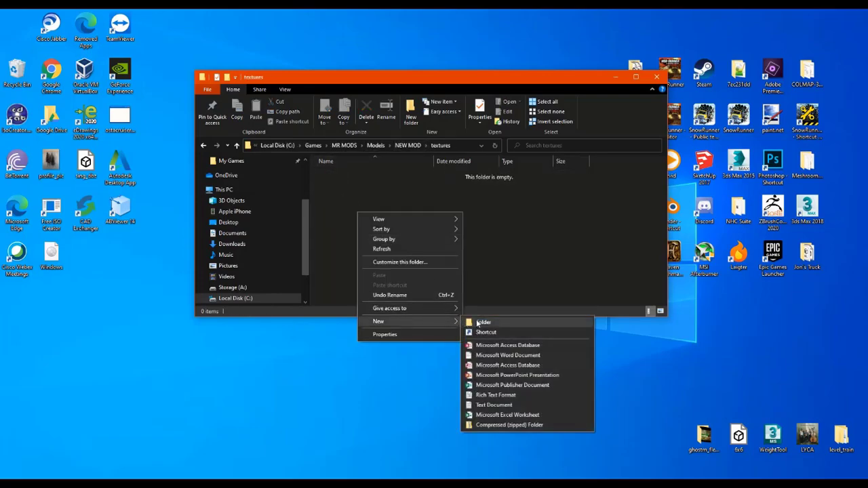
left_click(483, 322)
type("models")
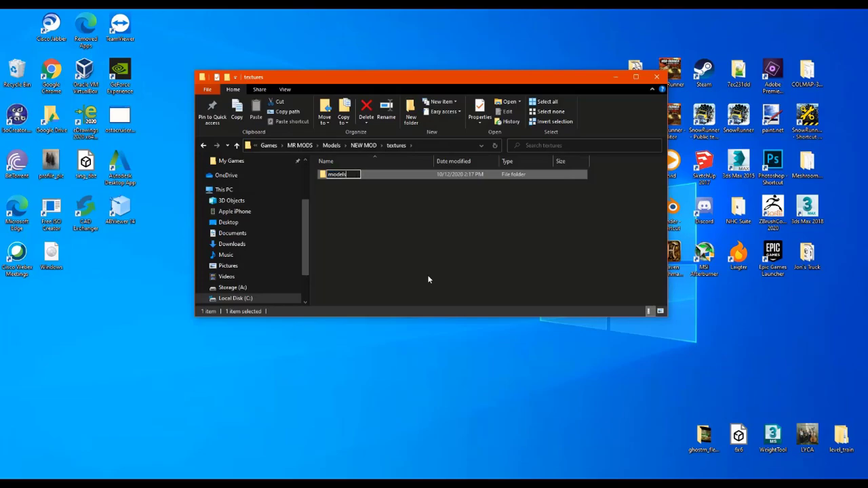
key("Return")
left_click(427, 275)
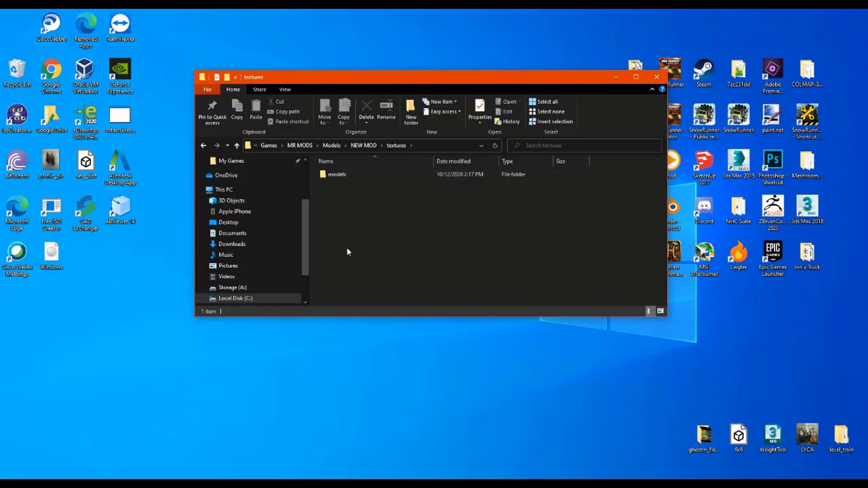
- Look through NEW MOD's textures, textures > models and meshes folders, and close the window
left_click(364, 145)
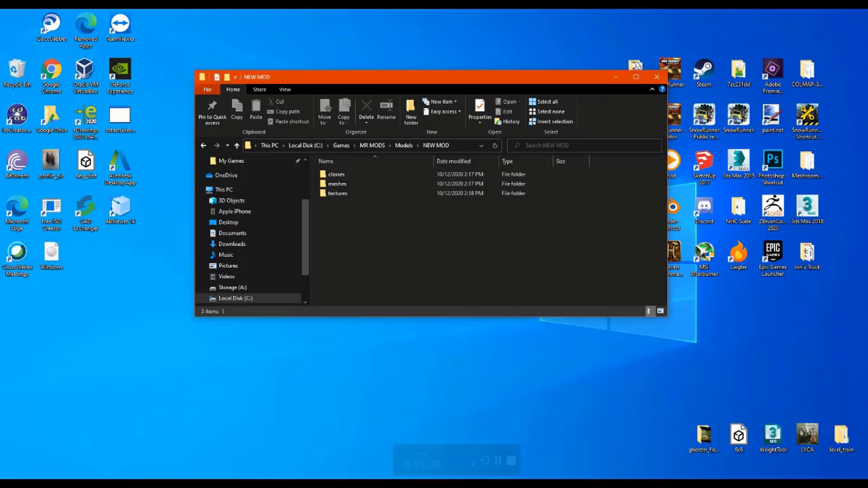
double_click(350, 194)
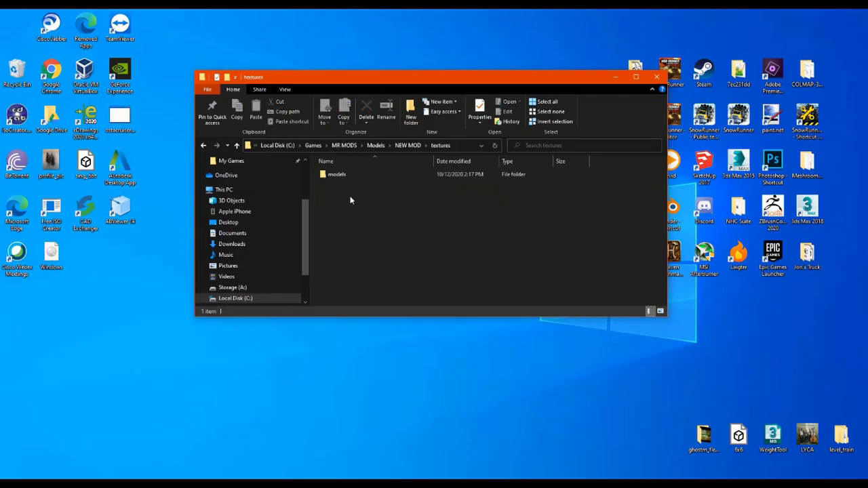
double_click(330, 175)
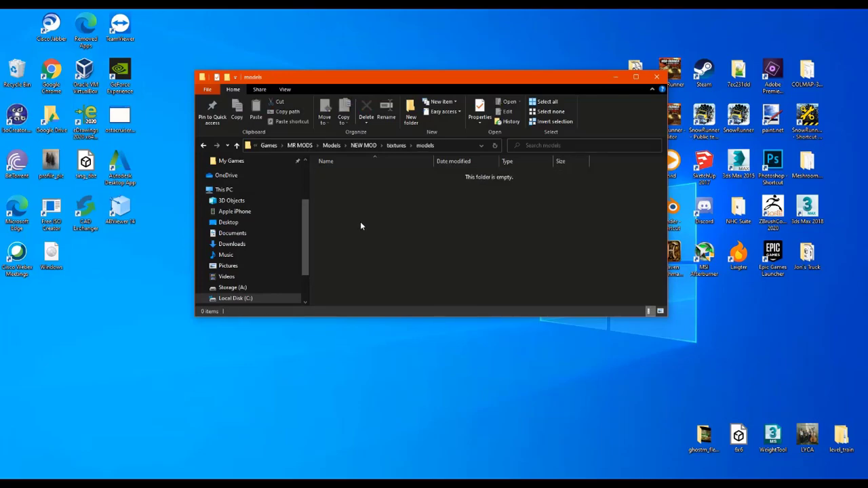
left_click(399, 145)
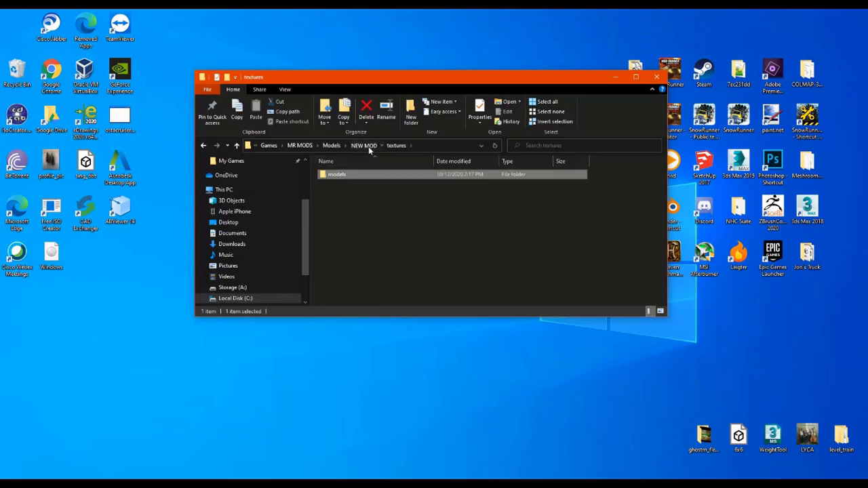
left_click(369, 145)
double_click(335, 184)
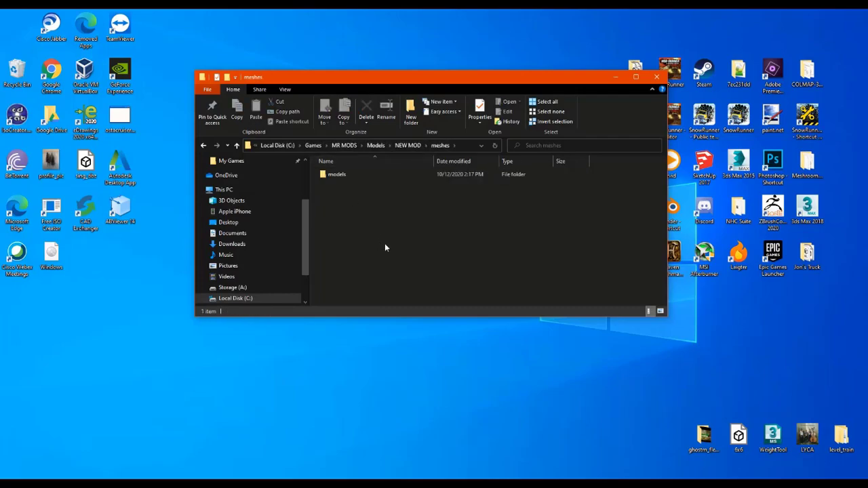
left_click(656, 77)
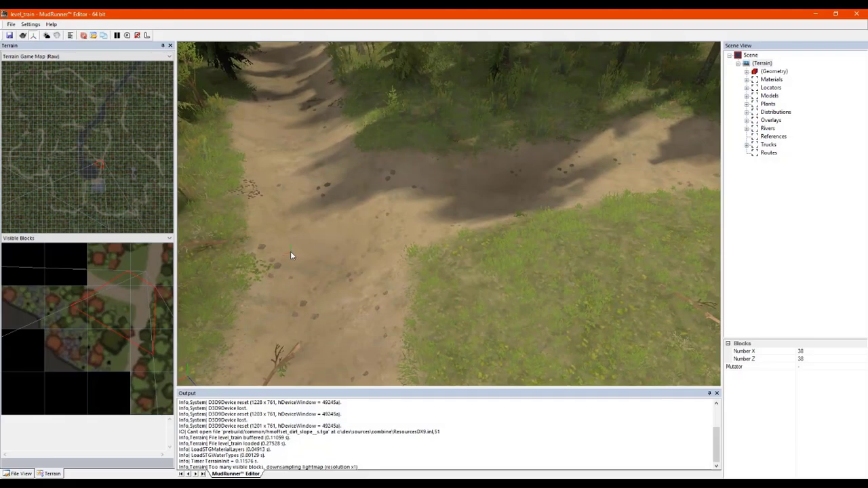
- In the MudRunner Editor, look over the level_train terrain and replace the level with a new empty scene
left_click(290, 251)
scroll(360, 201, "down", 2)
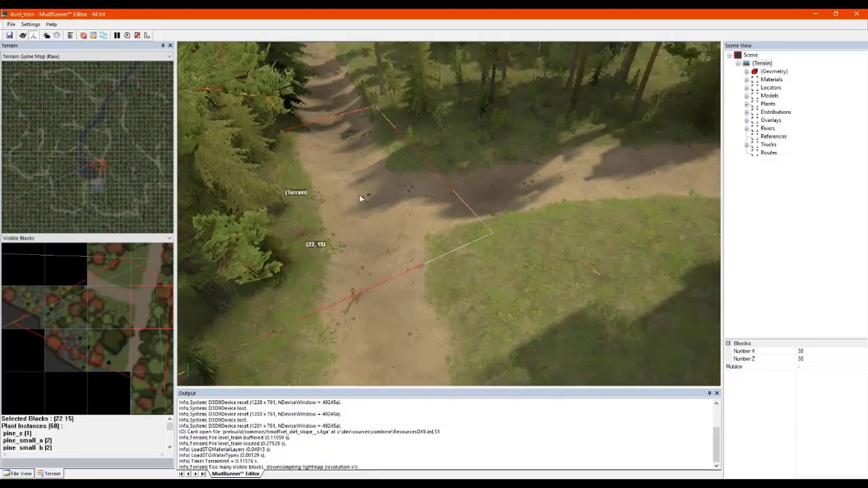
scroll(360, 201, "down", 5)
middle_click_drag(407, 139, 439, 217)
scroll(439, 218, "up", 5)
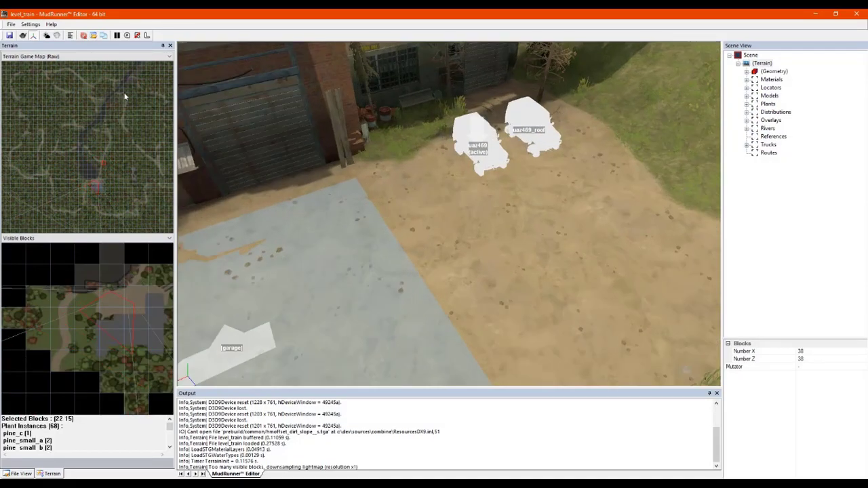
left_click(11, 23)
left_click(21, 31)
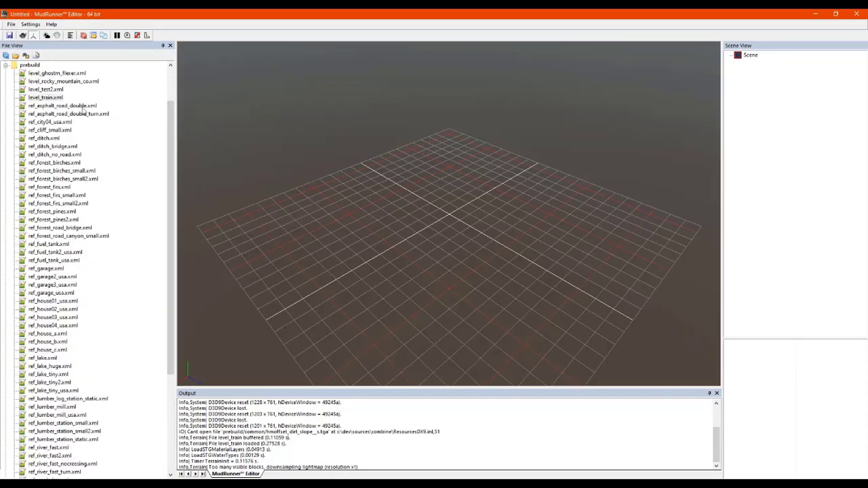
- Collapse the prebuild folder, look at the model files under meshes, and minimize the MudRunner Editor
left_click(5, 65)
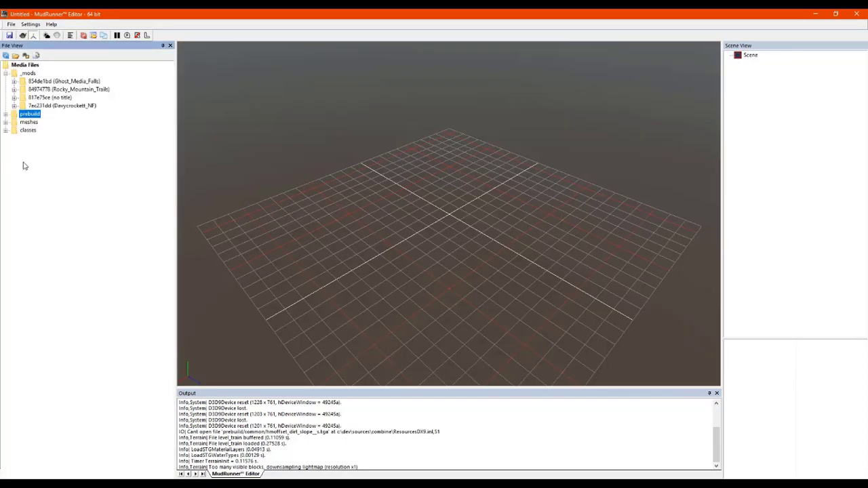
left_click(5, 123)
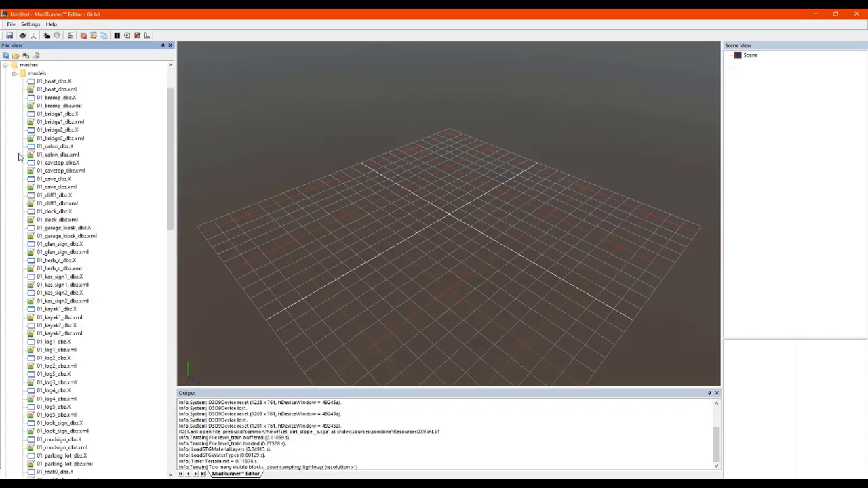
left_click(5, 65)
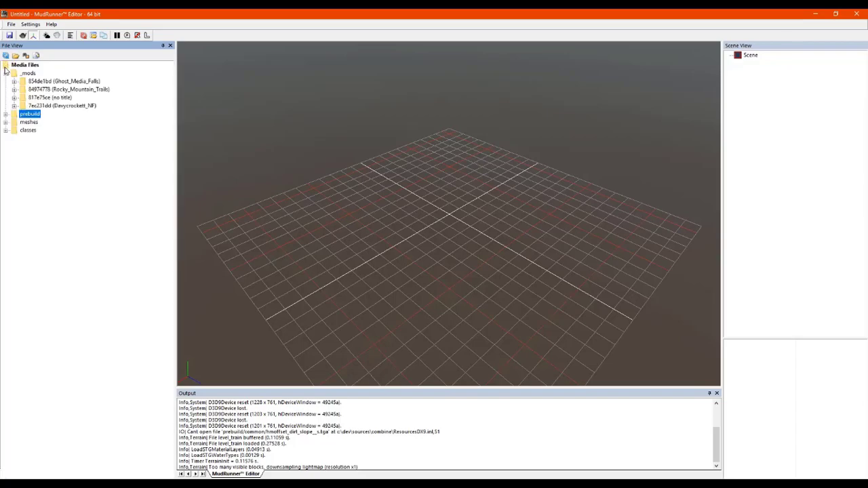
left_click(818, 14)
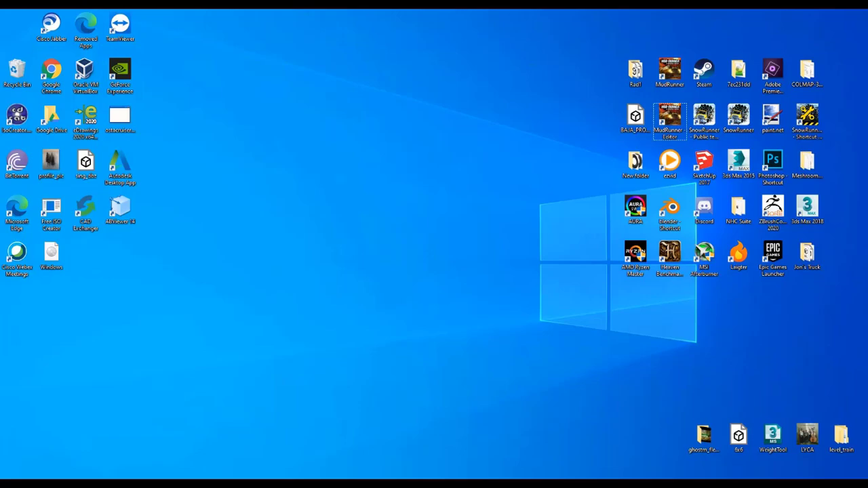
- Open a new File Explorer window and go through MR MODS and Models to the NEW MOD folder
left_click(212, 484)
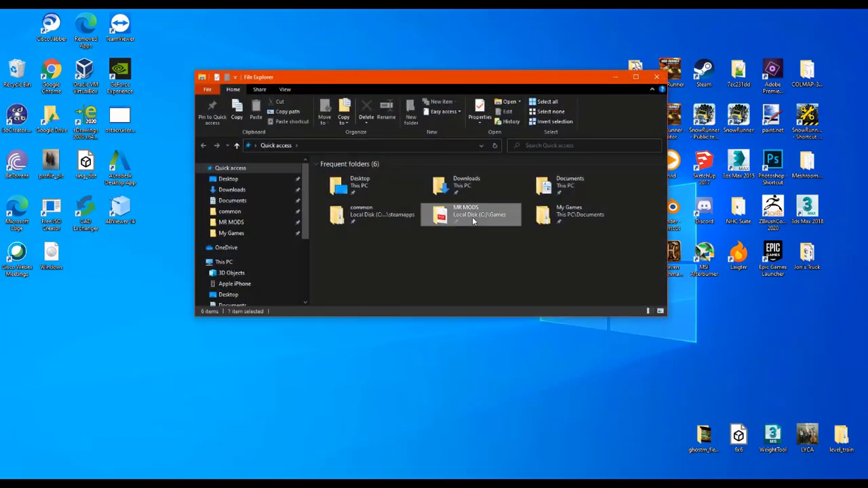
double_click(472, 218)
double_click(349, 193)
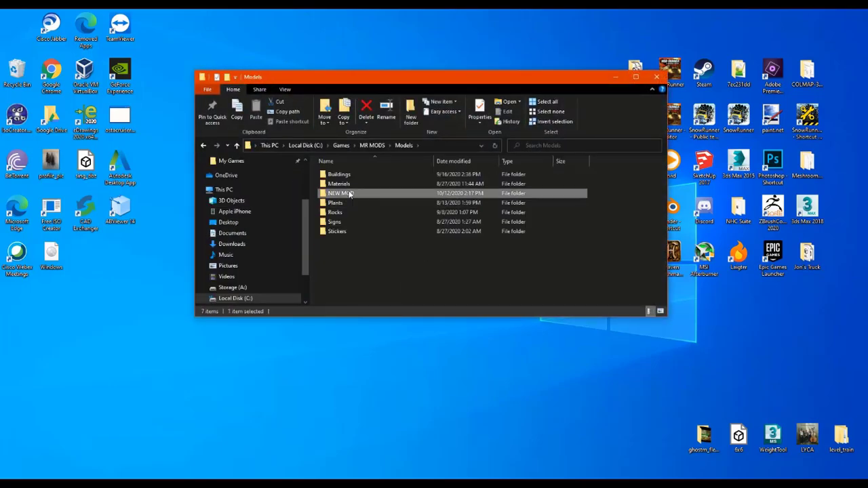
double_click(349, 194)
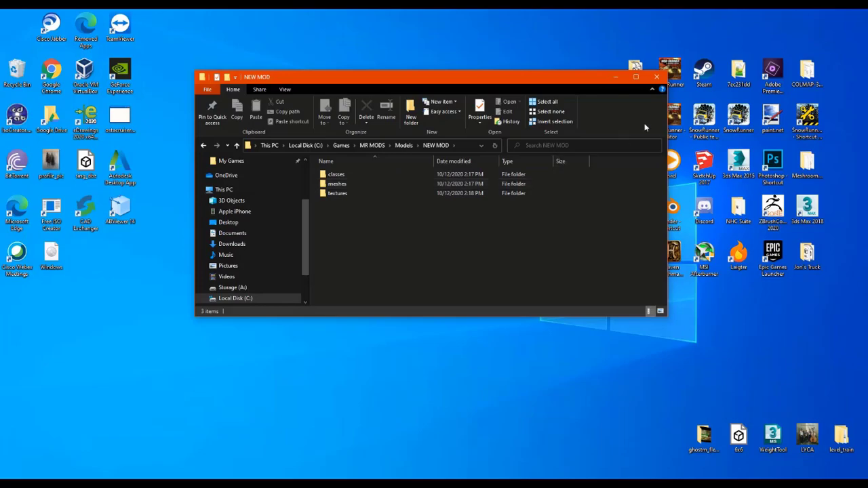
- Look inside NEW MOD's meshes > models folder and close the File Explorer window
double_click(346, 184)
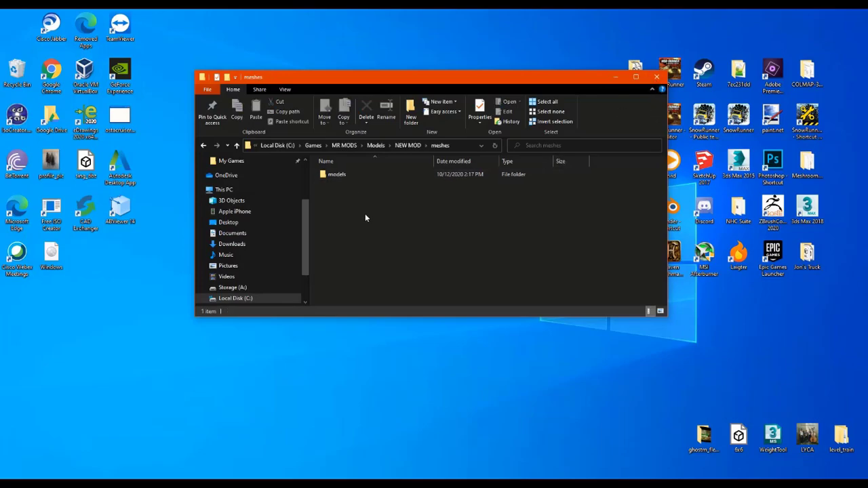
double_click(345, 175)
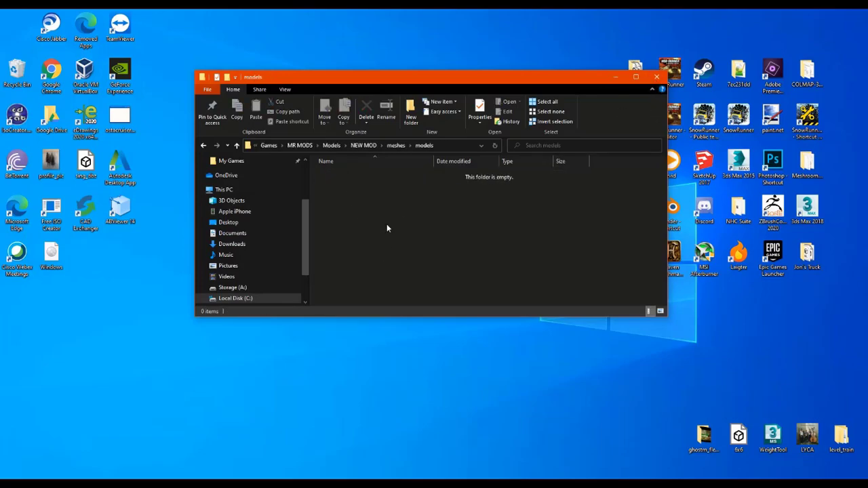
left_click(656, 76)
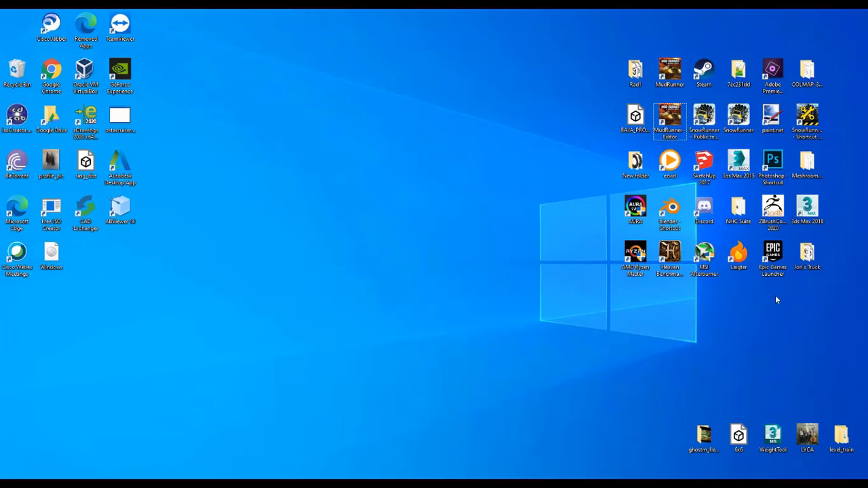
- Start 3ds Max 2018 and look around the empty scene in the Perspective view
left_click(806, 210)
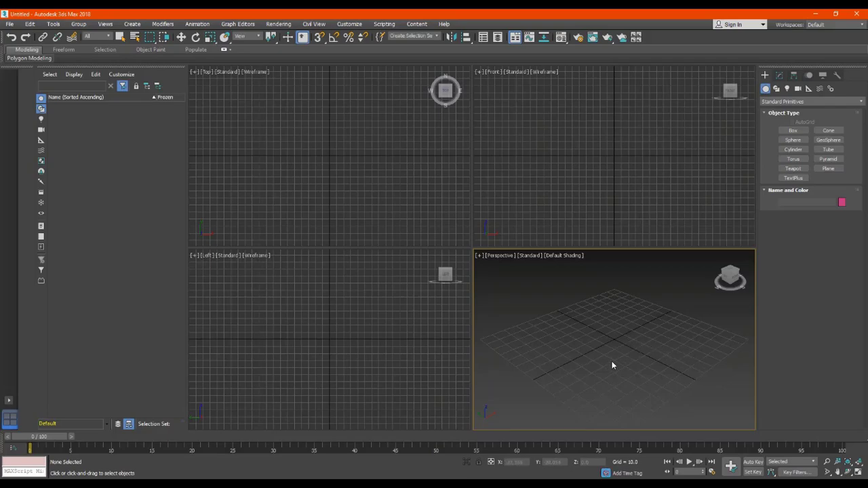
middle_click_drag(614, 359, 592, 362)
scroll(635, 338, "up", 5)
scroll(534, 365, "down", 5)
middle_click_drag(501, 379, 593, 362)
- Look over the Box primitive's options and the Modify, Hierarchy and Utilities commands, and return to the Standard Primitives
left_click(797, 131)
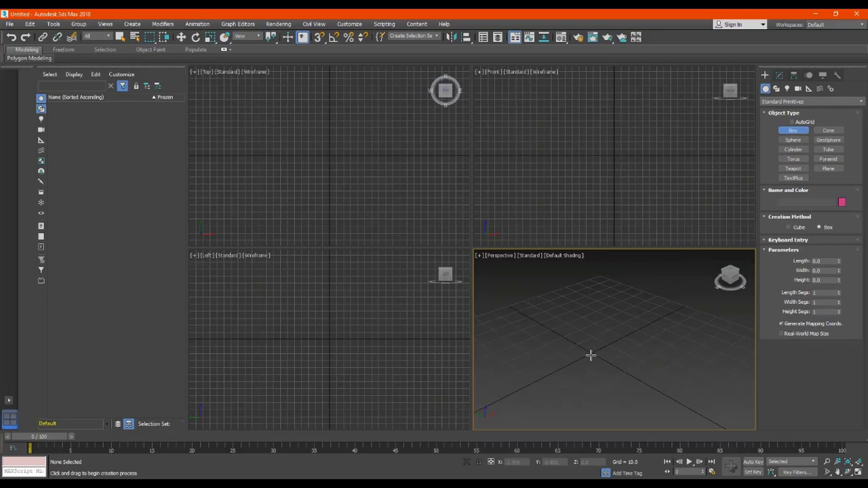
middle_click_drag(591, 356, 583, 354)
middle_click_drag(583, 354, 562, 345)
left_click(804, 131)
left_click(781, 76)
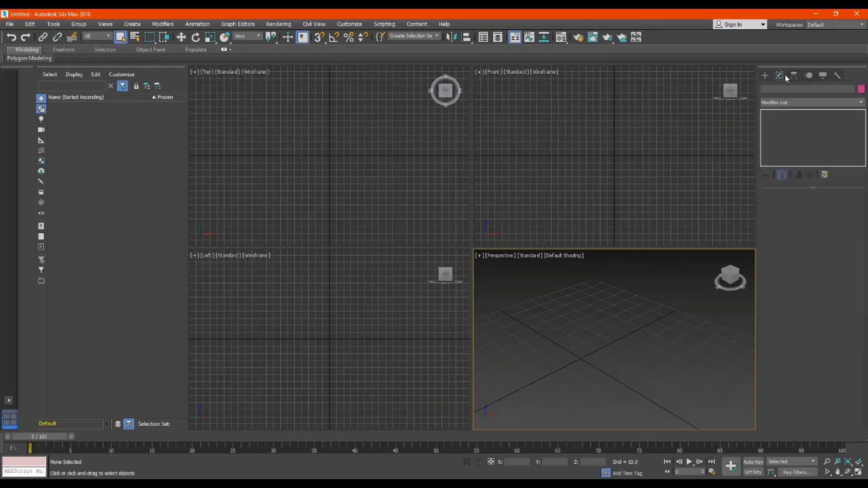
left_click(794, 76)
left_click(780, 76)
left_click(795, 77)
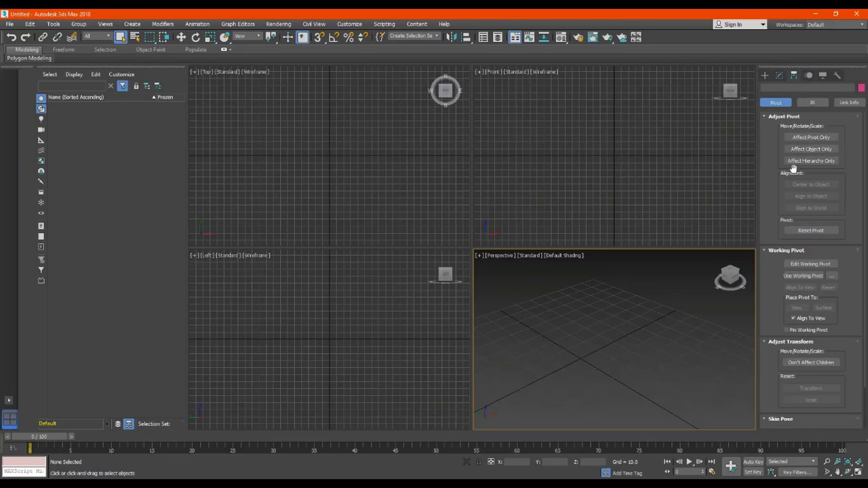
left_click(837, 76)
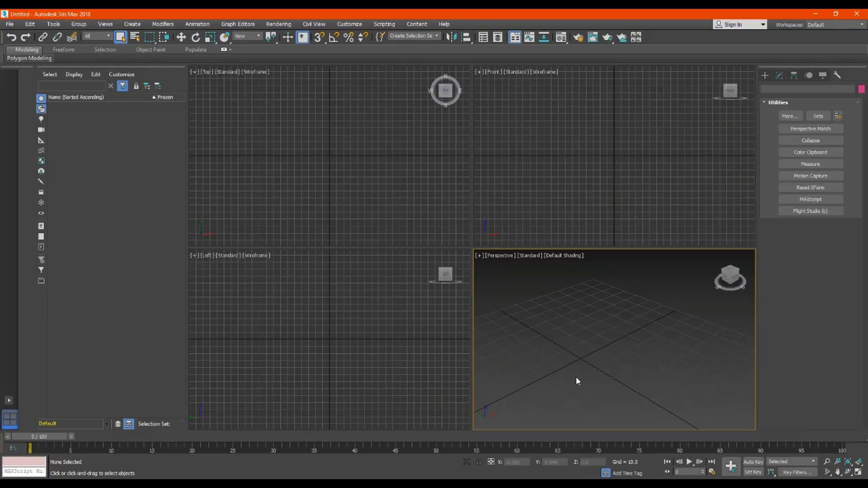
middle_click_drag(577, 357, 568, 356)
left_click(765, 76)
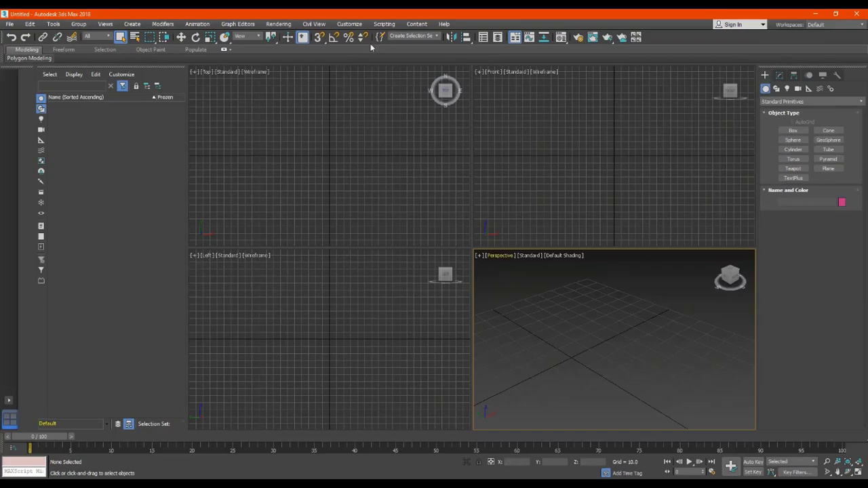
- Set the scene's display unit scale to Metric, Meters
left_click(350, 24)
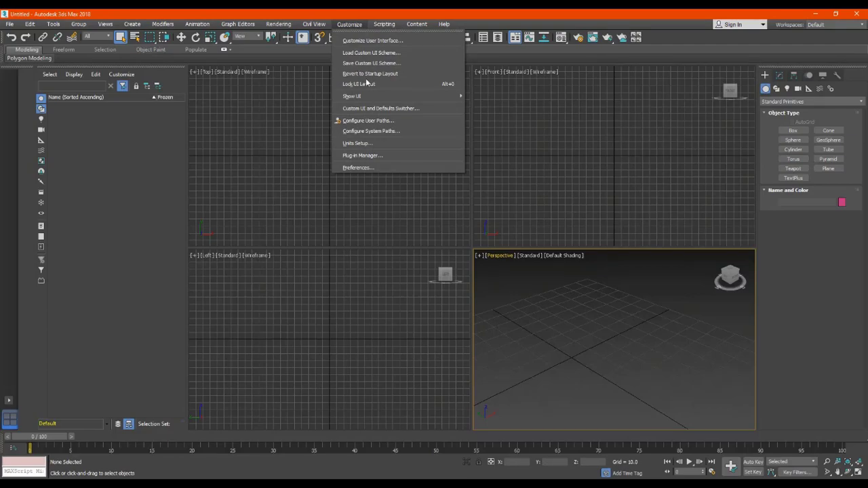
left_click(370, 144)
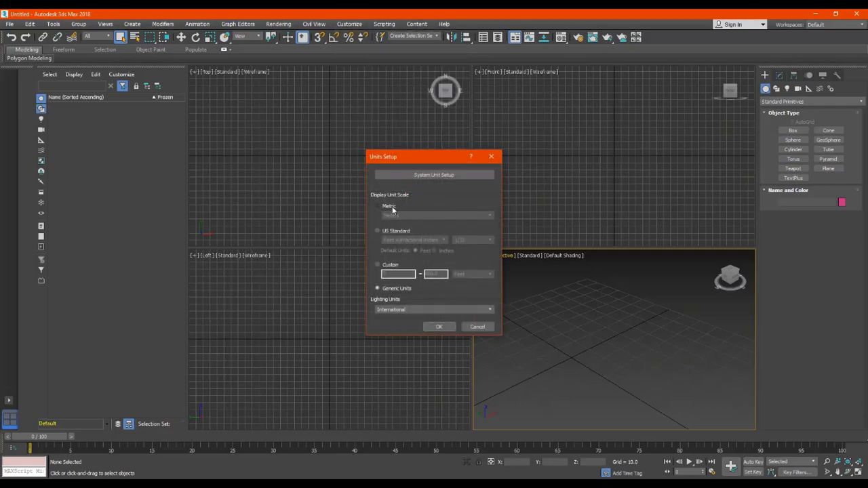
left_click(389, 208)
left_click(440, 216)
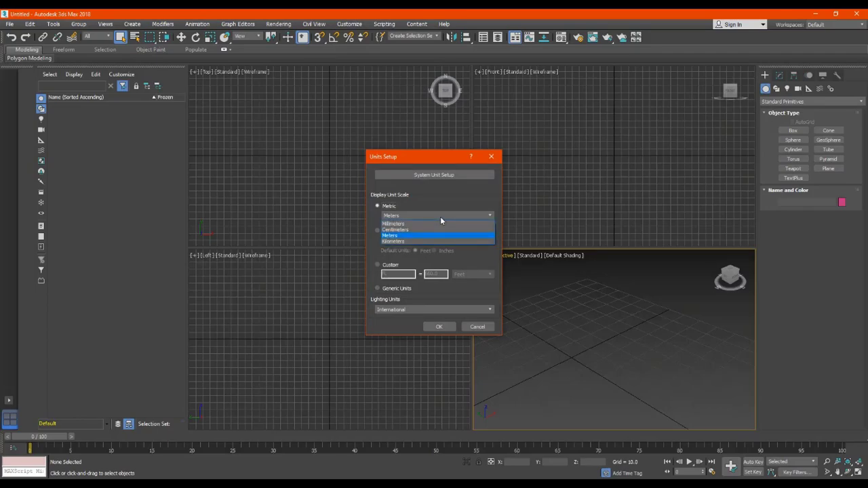
left_click(397, 237)
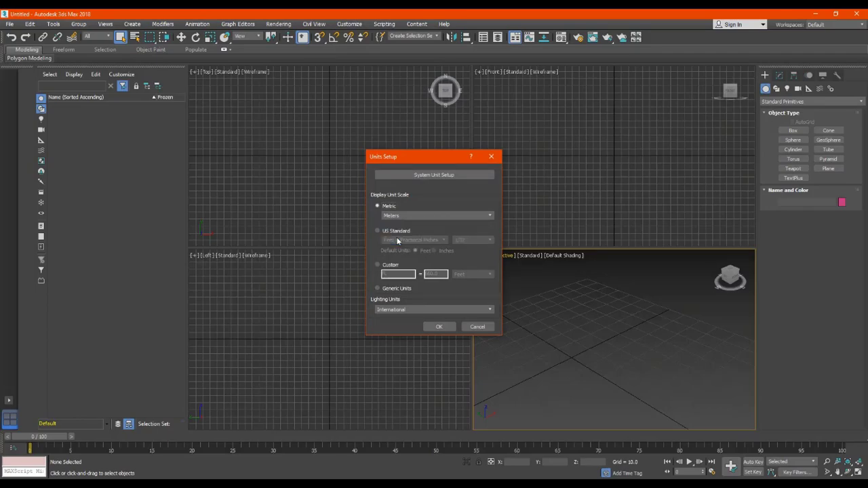
left_click(439, 326)
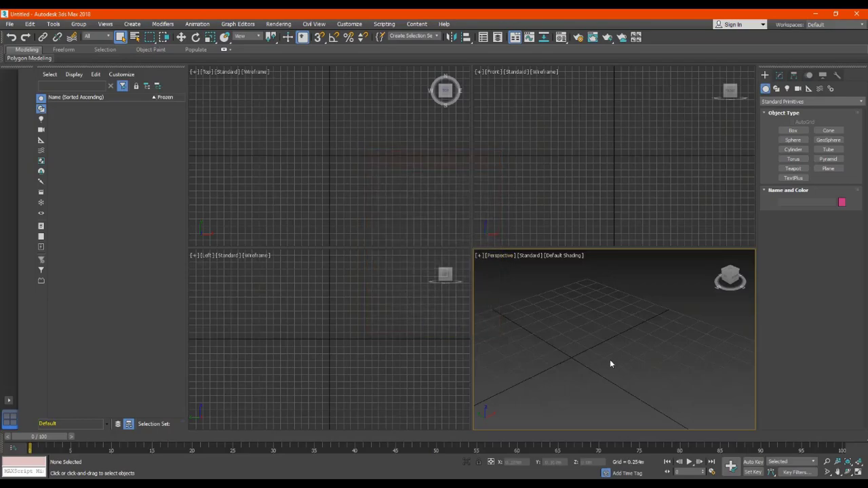
- Draw a box near the origin in the Perspective view, about 0.14 m long, 0.24 m wide and 0.17 m high
left_click(793, 130)
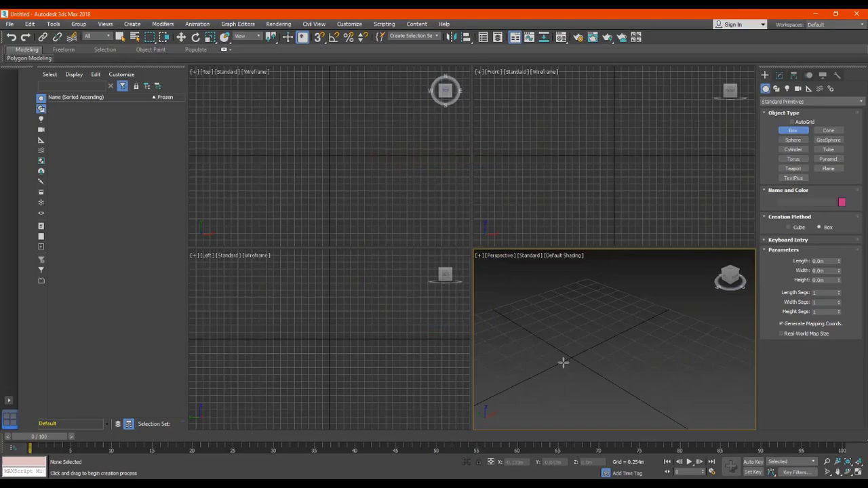
middle_click_drag(563, 362, 570, 360)
scroll(568, 353, "up", 4)
middle_click_drag(583, 362, 581, 360)
left_click_drag(572, 348, 664, 345)
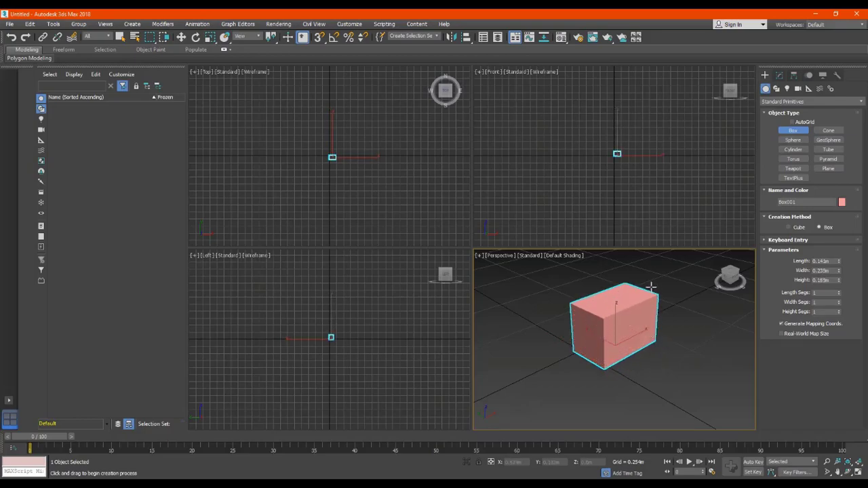
left_click(662, 268)
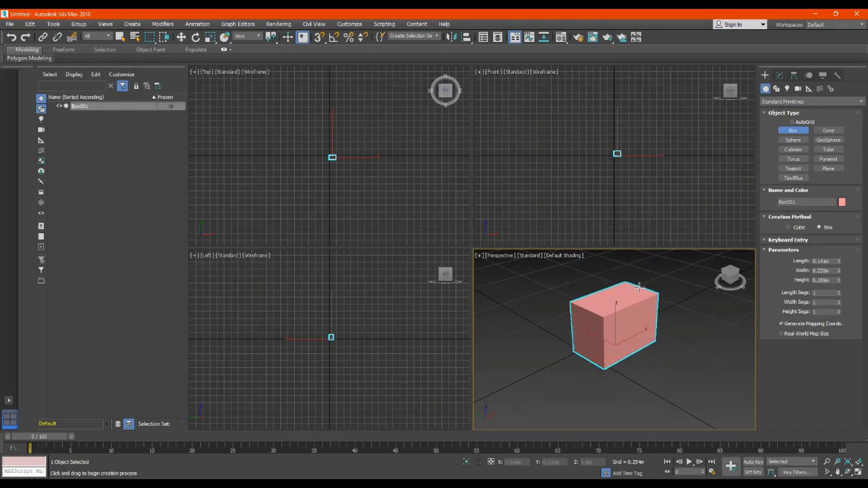
middle_click_drag(660, 305, 632, 309)
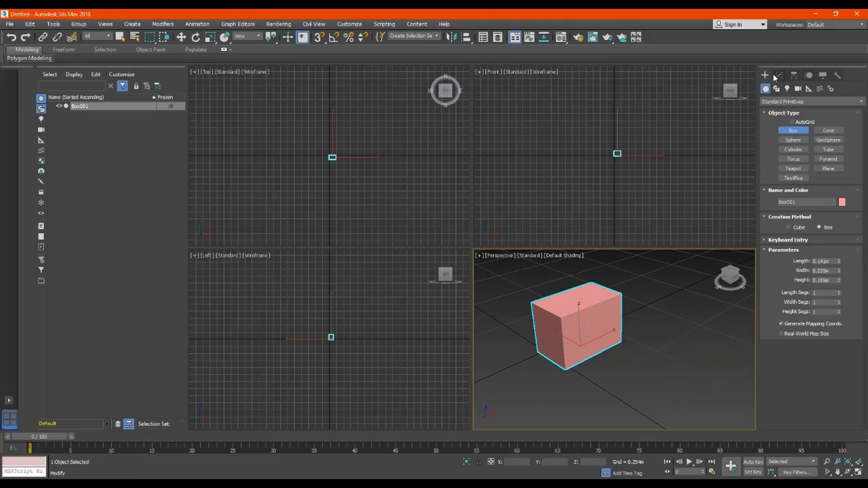
middle_click_drag(584, 328, 574, 323)
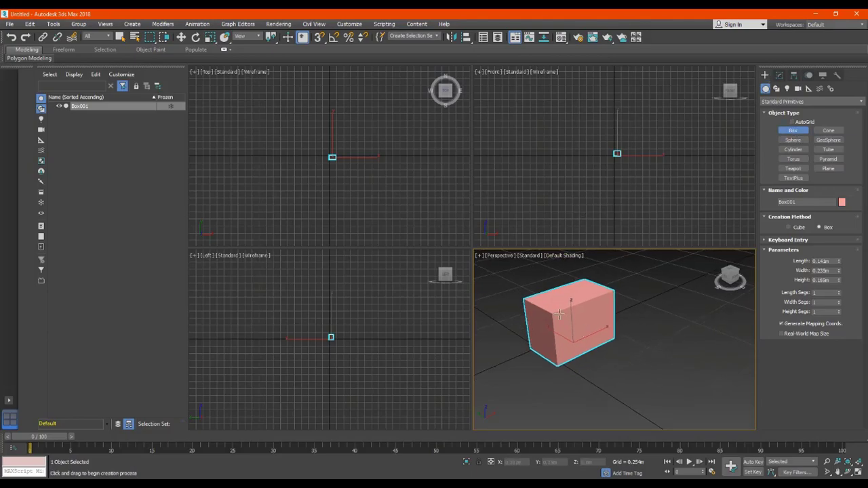
- Maximize the Perspective viewport and bring the box into view with free space beside it
left_click(479, 256)
left_click(501, 265)
middle_click_drag(322, 199, 414, 239)
scroll(498, 295, "down", 3)
middle_click_drag(519, 304, 431, 277)
- Draw a second box beside the first, about 0.15 m long, 0.30 m wide and 0.23 m high, and delete it
left_click_drag(434, 288, 562, 269)
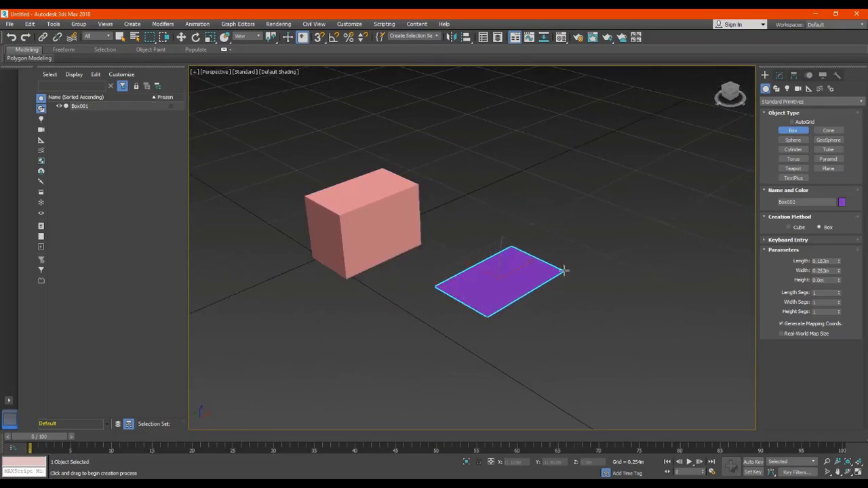
left_click(563, 180)
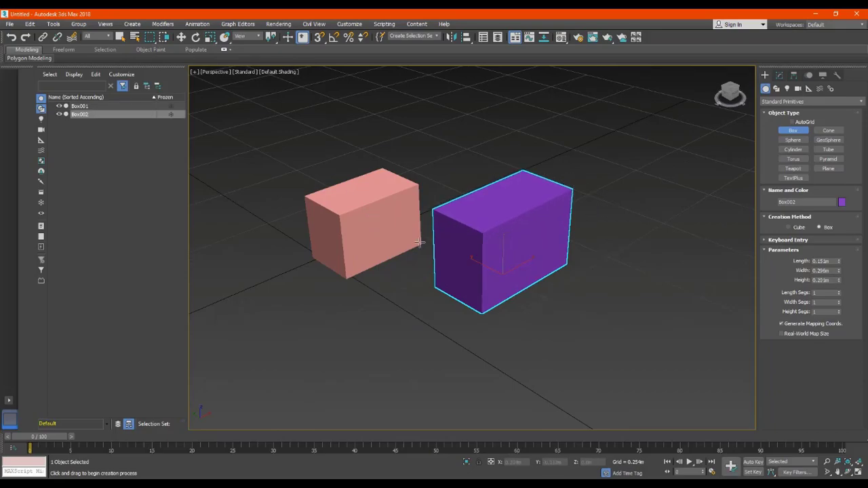
key("Delete")
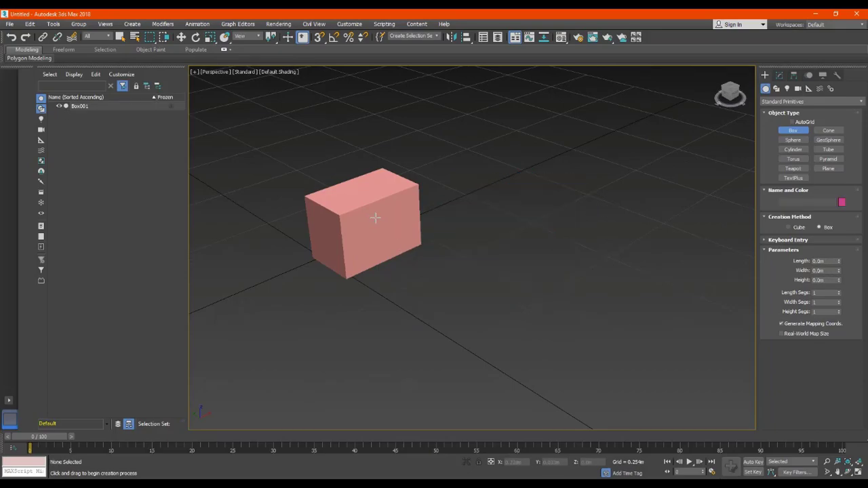
- Leave box creation, select the remaining box and show its modifiable parameters
middle_click_drag(375, 218, 529, 274)
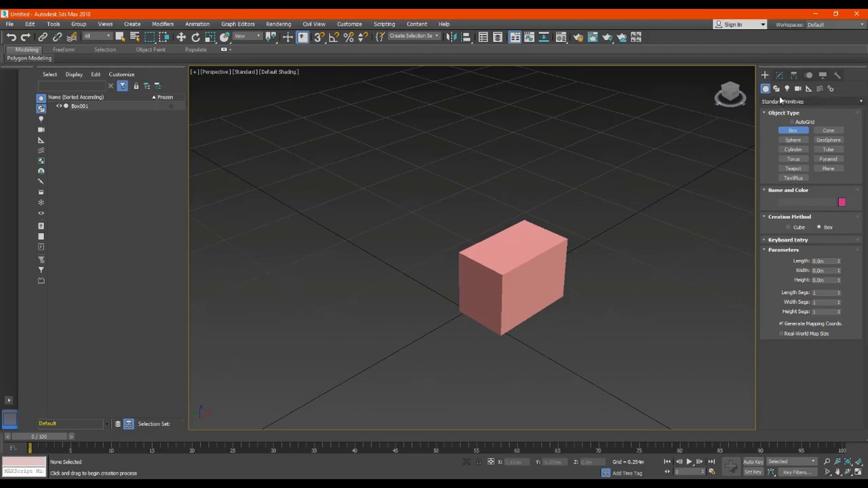
left_click(780, 75)
left_click(765, 74)
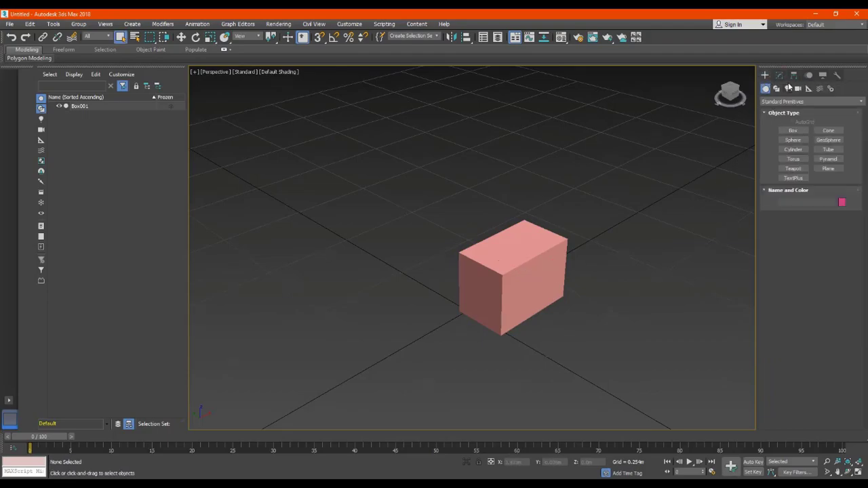
left_click(777, 88)
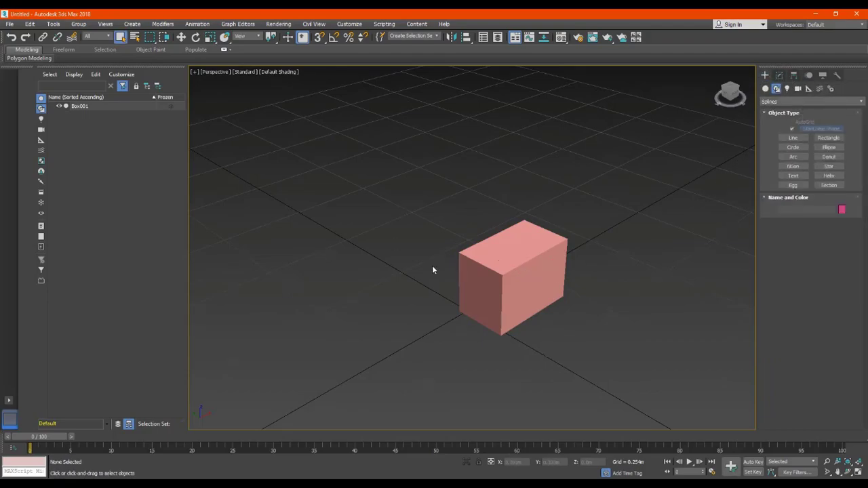
left_click(509, 282)
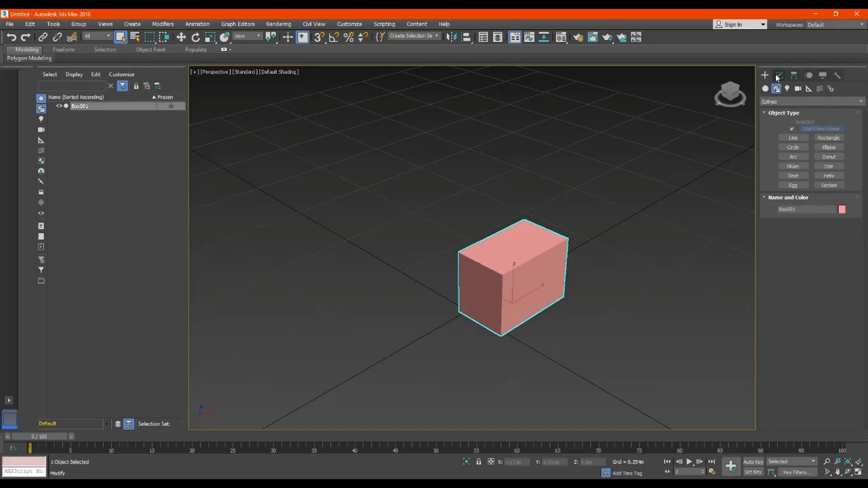
left_click(780, 75)
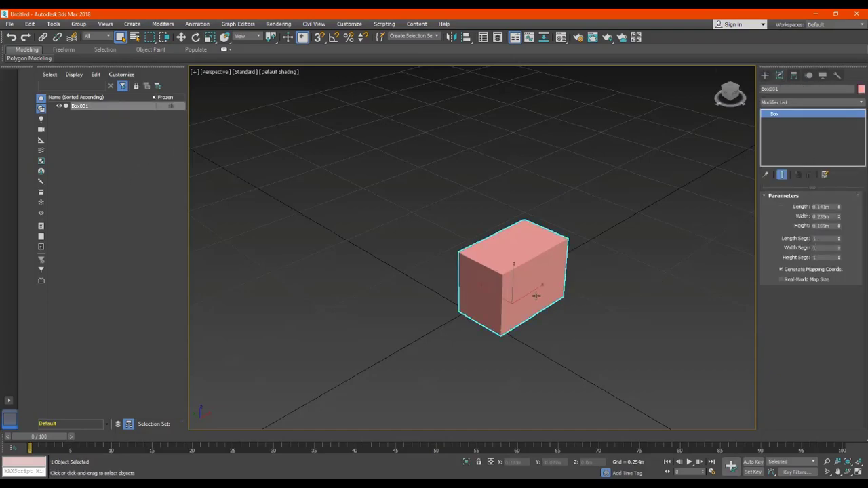
middle_click_drag(514, 287, 492, 285)
- Set the box's length, width and height to 0.14 m each
double_click(834, 207)
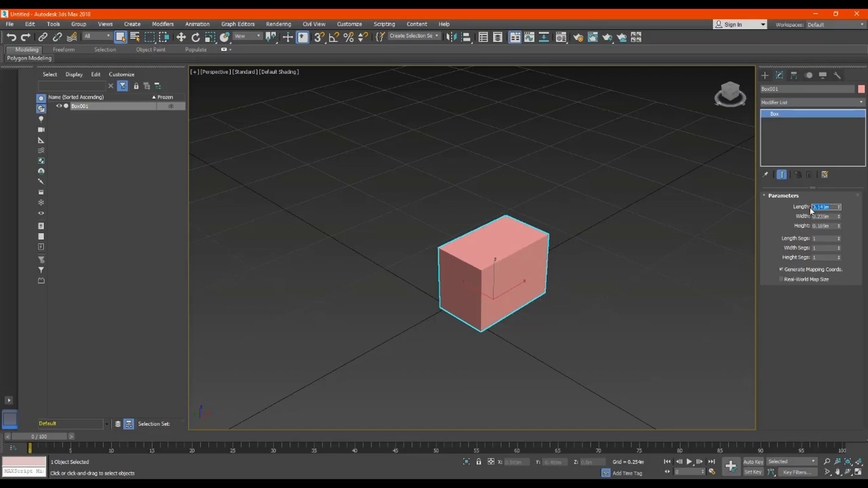
type(".14")
key("Tab")
type(".")
key("Return")
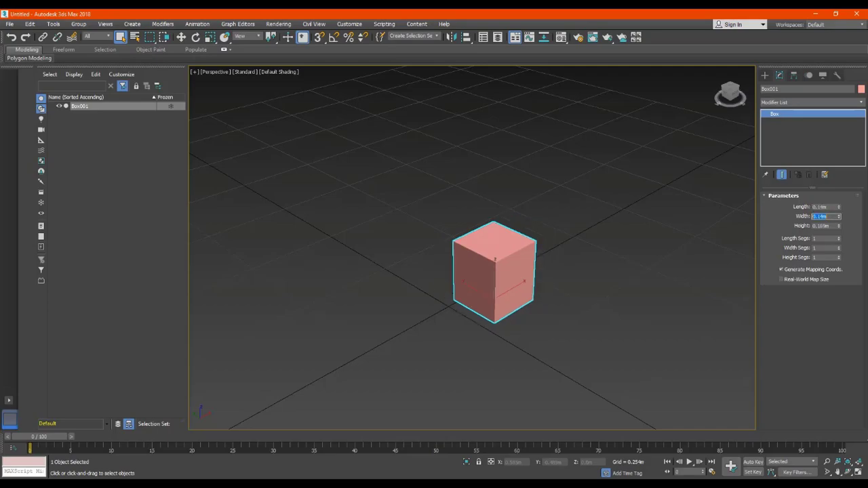
key("Tab")
type(".")
key("Return")
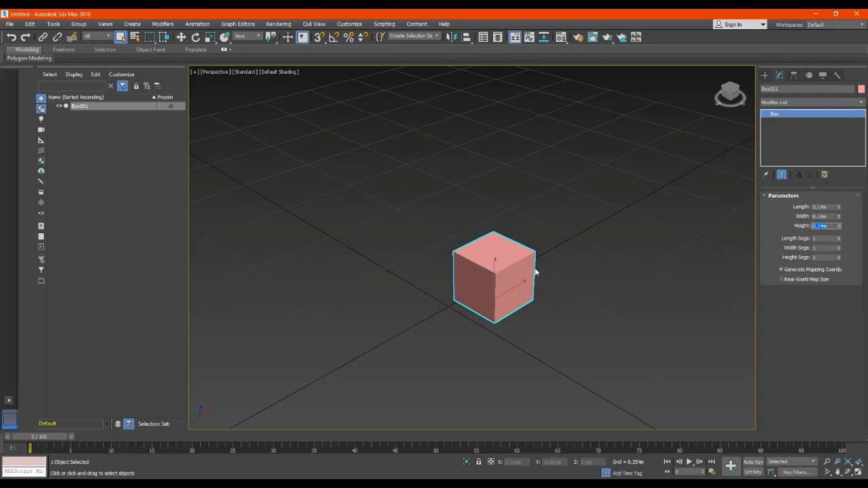
- Inspect the cube up close, convert it to an Editable Mesh and deselect it
middle_click_drag(504, 296, 458, 301)
scroll(458, 301, "up", 5)
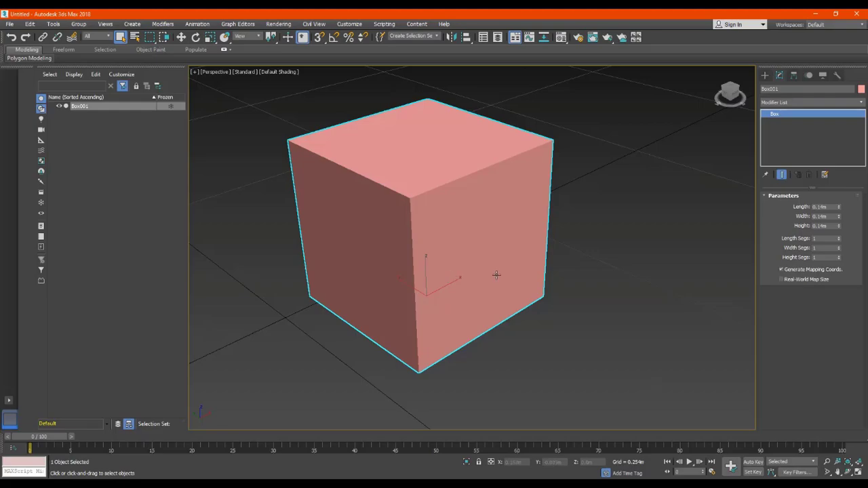
scroll(567, 278, "down", 5)
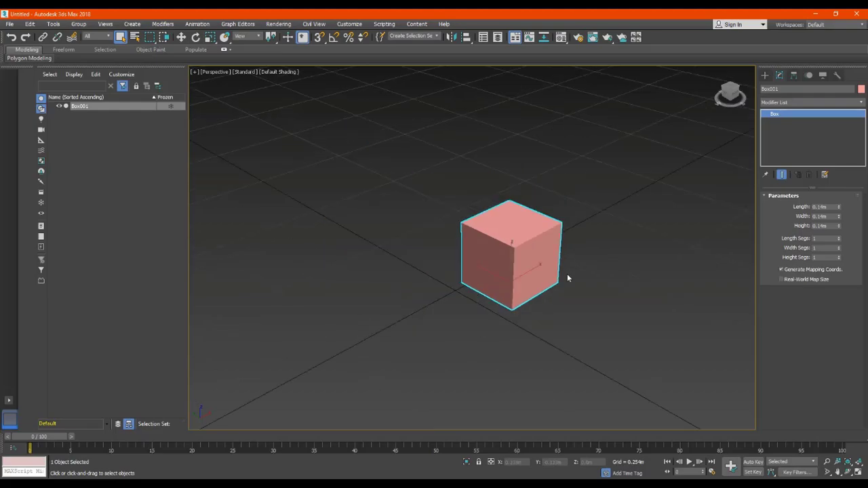
right_click(775, 114)
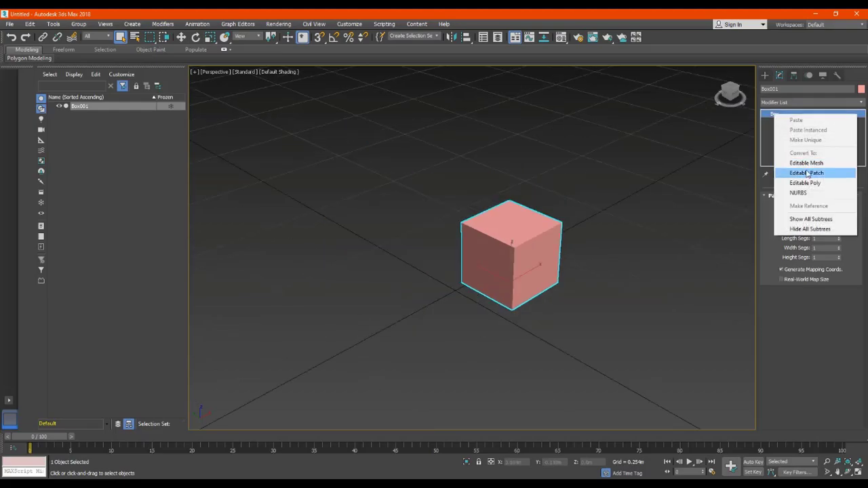
left_click(805, 182)
left_click(628, 244)
middle_click_drag(589, 281, 529, 278)
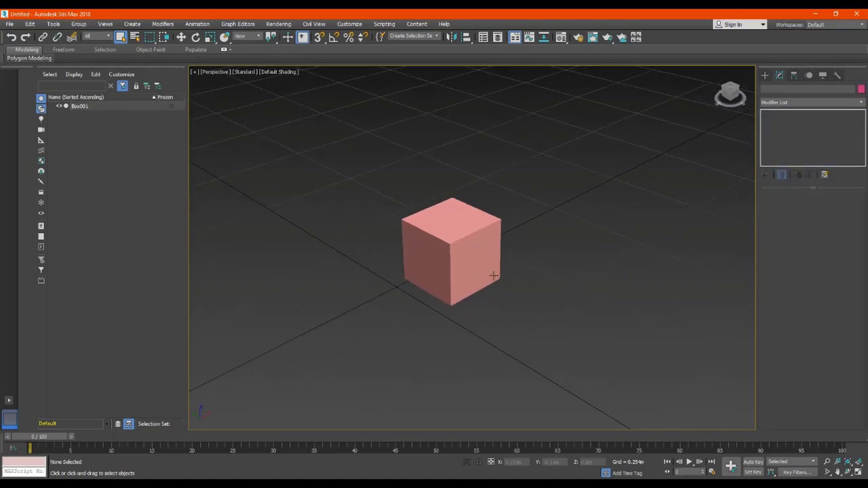
left_click(483, 268)
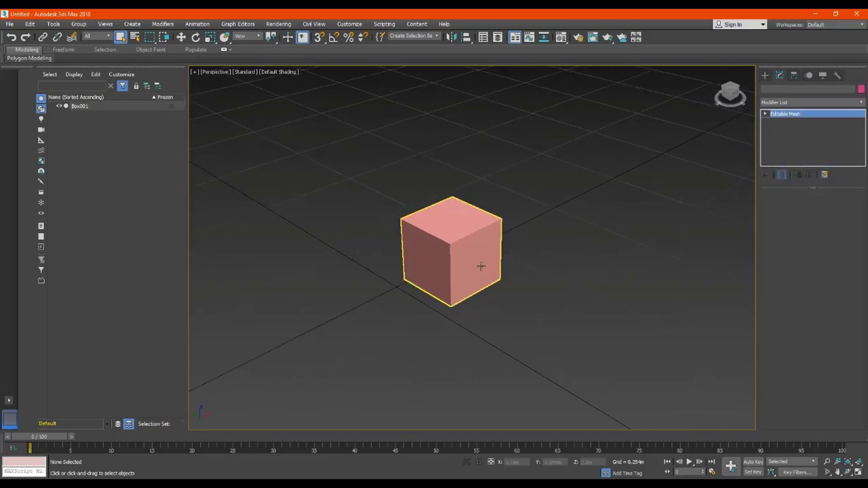
- Convert the cube to an Editable Poly, deselect it and select it again
right_click(788, 115)
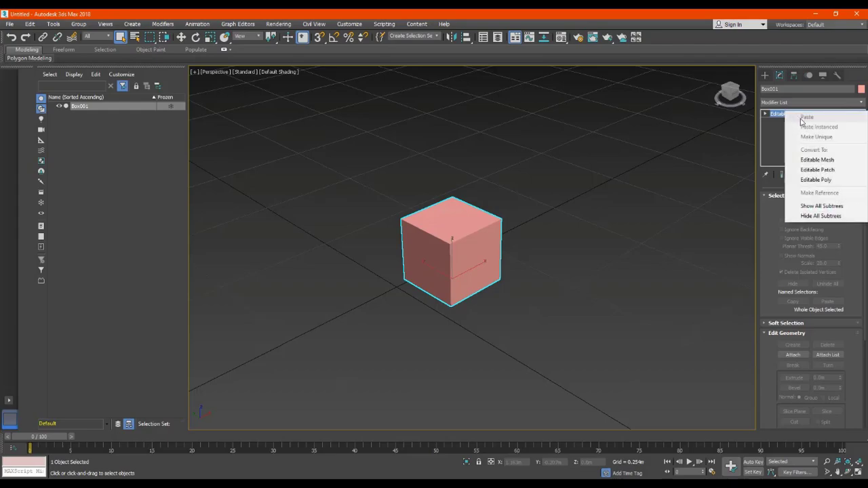
left_click(807, 178)
left_click(666, 236)
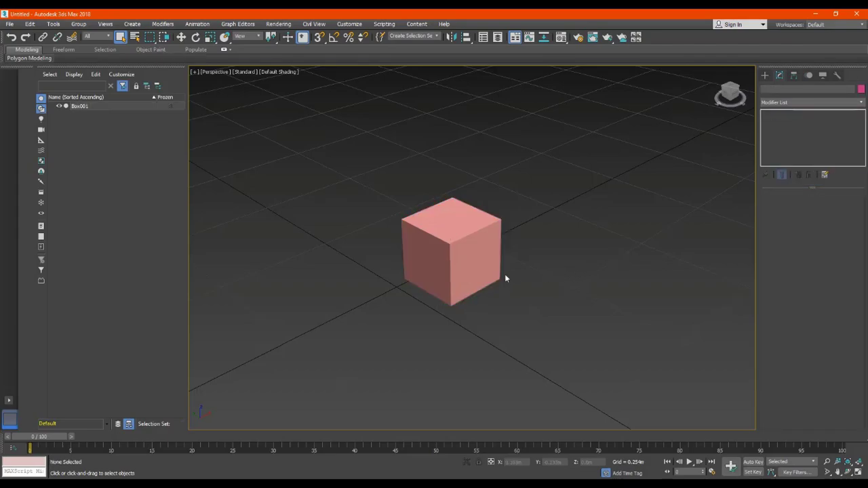
left_click(450, 263)
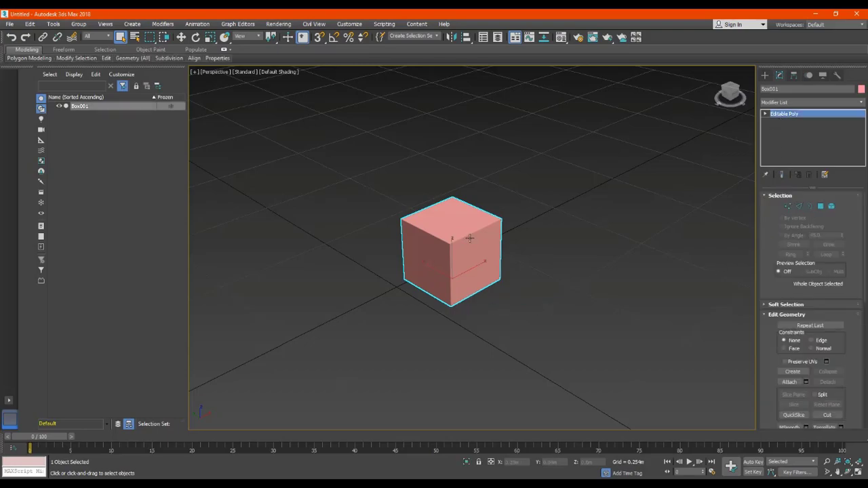
- Examine the cube's faces and edges up close from several sides
scroll(475, 248, "up", 4)
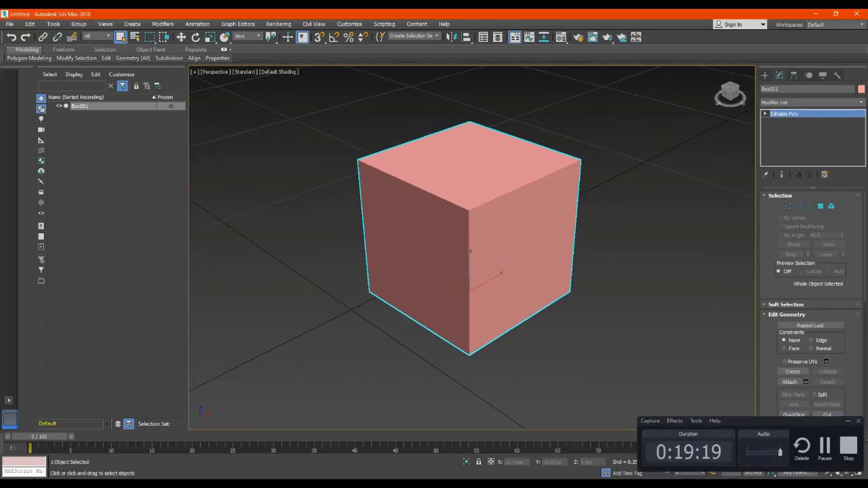
middle_click_drag(454, 284, 490, 286)
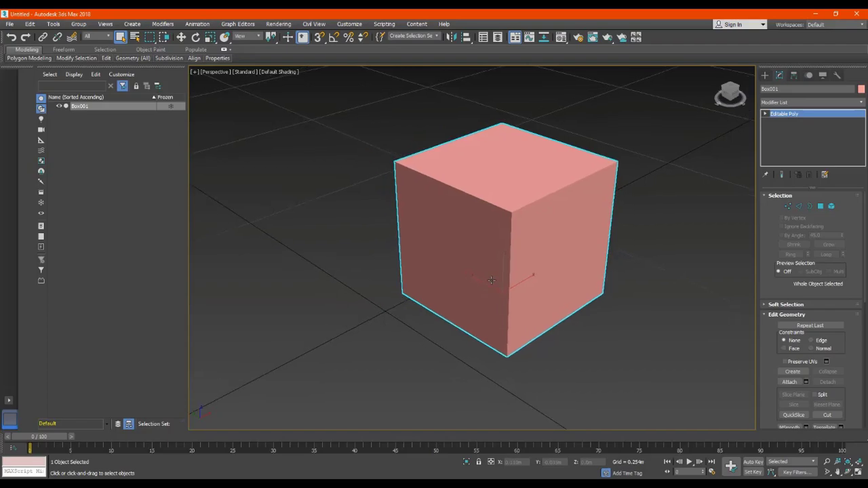
left_click(735, 99)
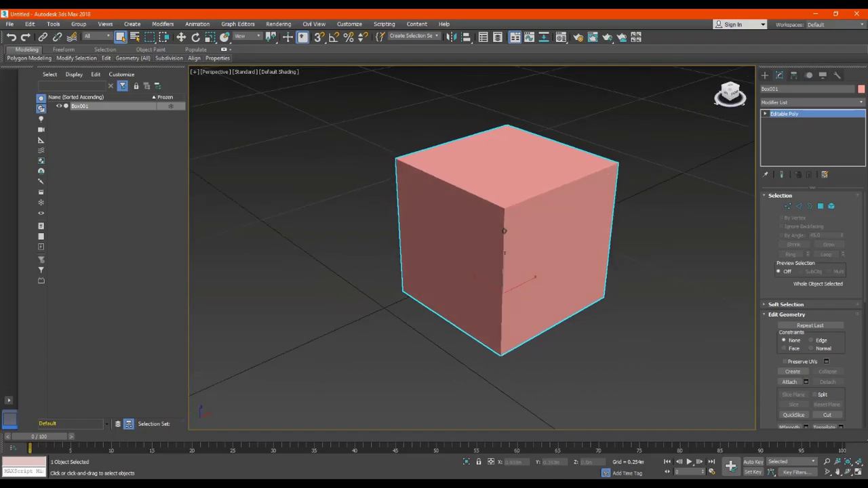
mouse_move(735, 100)
left_mouse_down()
mouse_move(673, 116)
mouse_move(675, 94)
left_mouse_up()
mouse_move(476, 265)
middle_mouse_down()
mouse_move(464, 254)
mouse_move(538, 242)
middle_mouse_up()
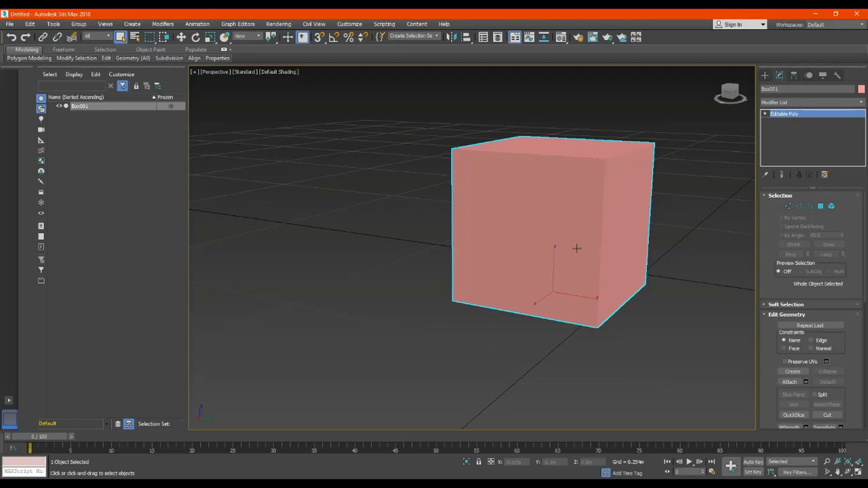
middle_click_drag(593, 248, 591, 249)
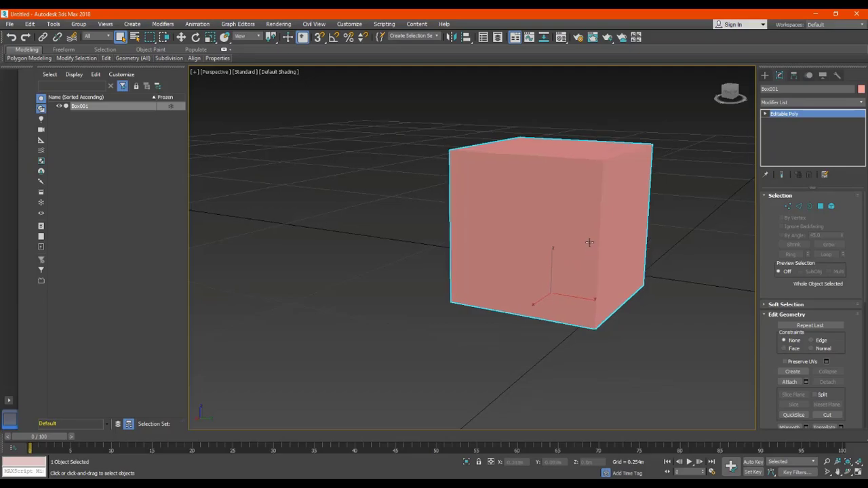
mouse_move(726, 92)
left_mouse_down()
mouse_move(719, 144)
mouse_move(709, 71)
mouse_move(707, 126)
mouse_move(716, 68)
mouse_move(720, 102)
mouse_move(692, 96)
mouse_move(743, 86)
left_mouse_up()
scroll(566, 219, "down", 6)
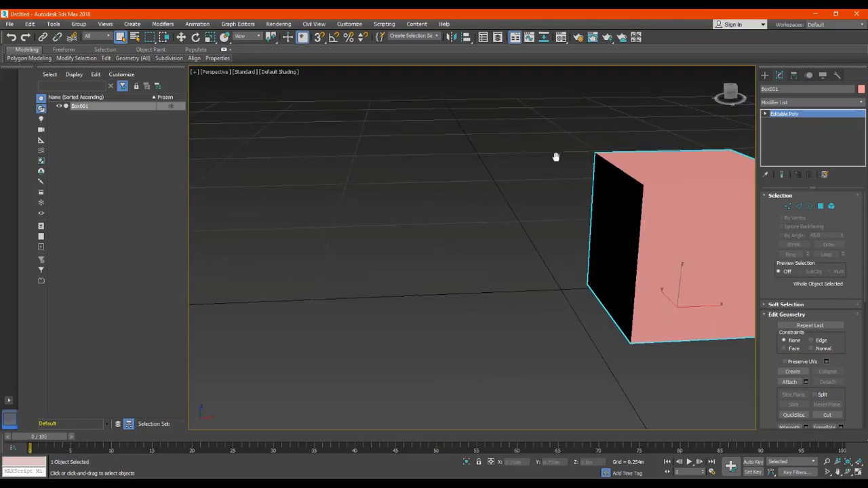
scroll(579, 224, "up", 6)
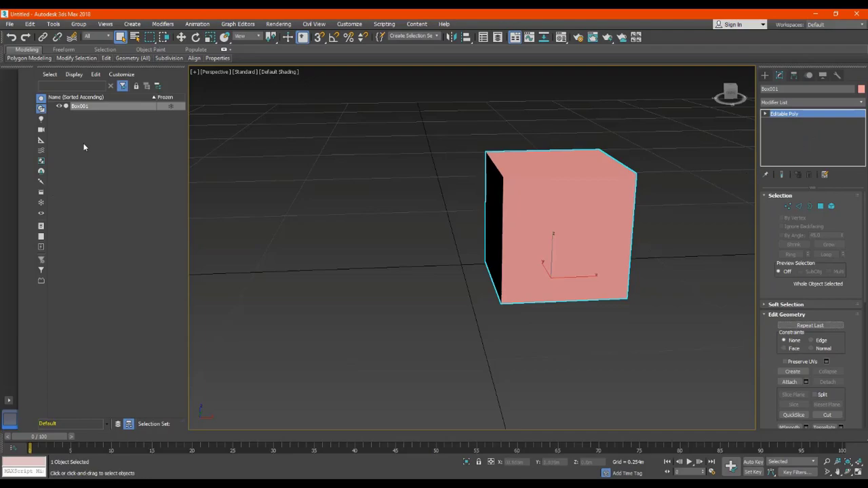
middle_click_drag(536, 253, 475, 253)
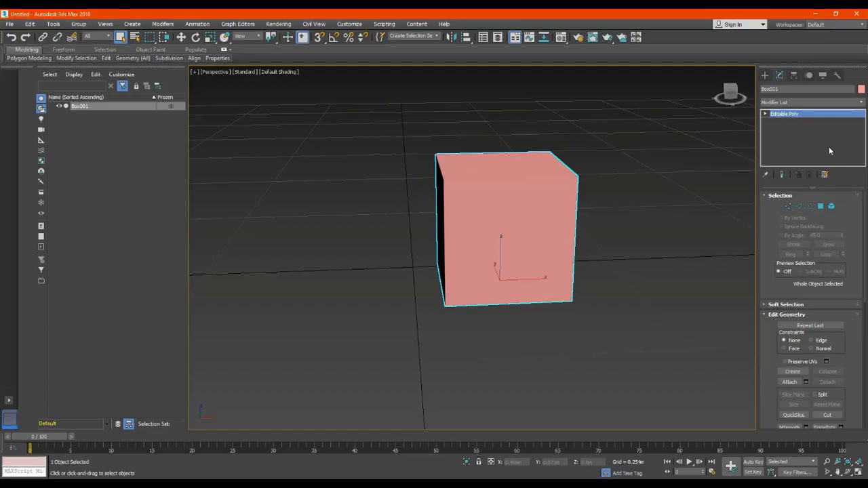
middle_click_drag(550, 255, 495, 252)
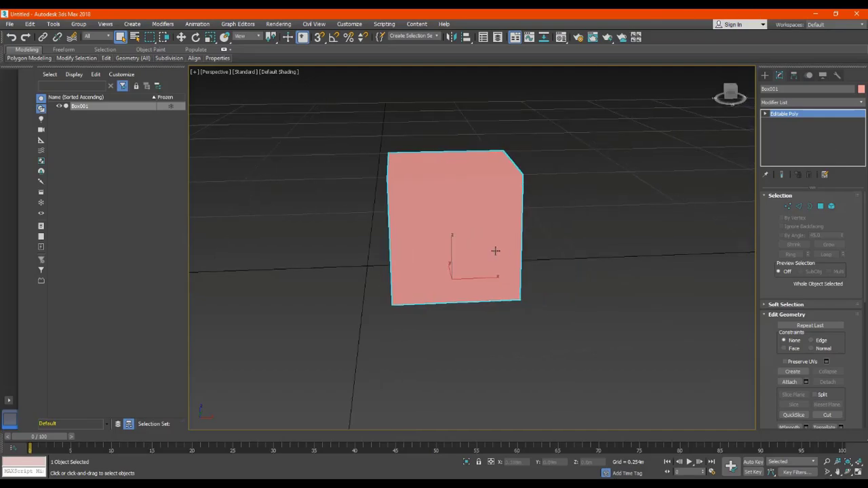
left_click_drag(738, 94, 731, 89)
middle_click_drag(504, 277, 503, 304)
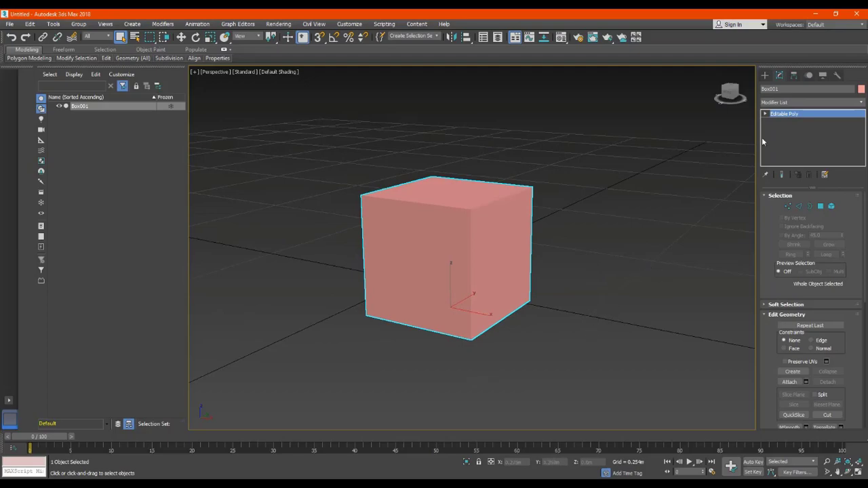
- Draw a second box beside the cube, about 0.125 m long, 0.08 m wide and 0.09 m high
left_click(764, 75)
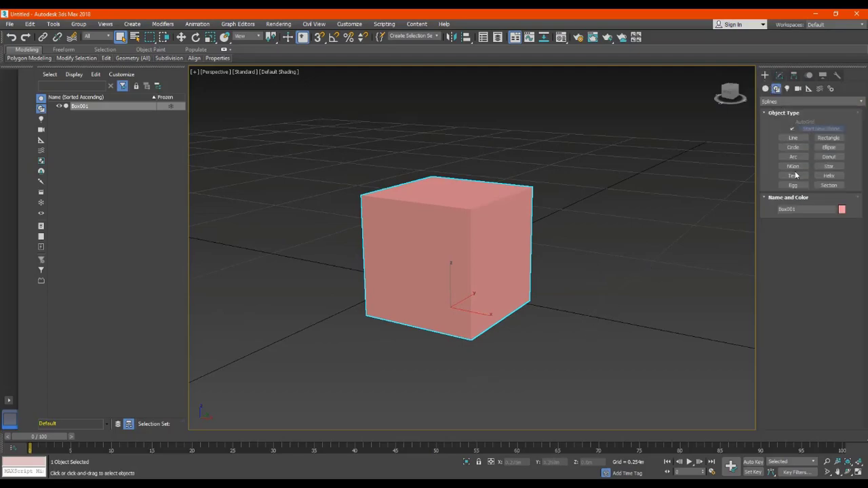
left_click(779, 75)
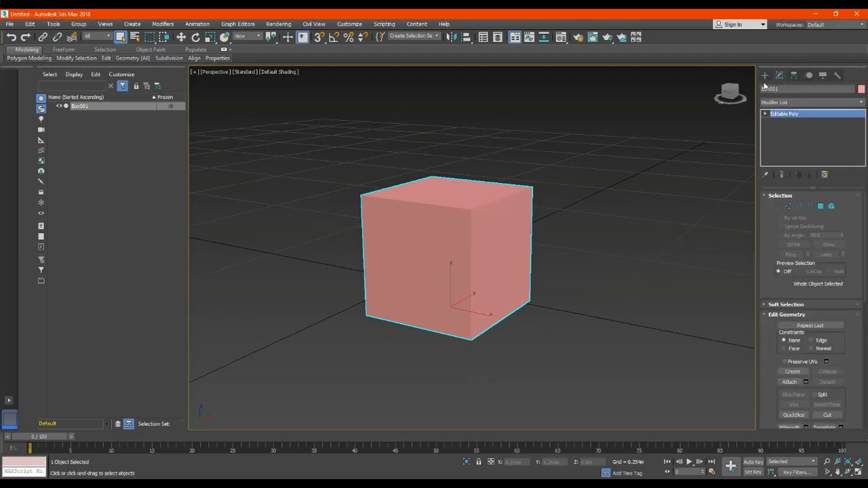
left_click(765, 75)
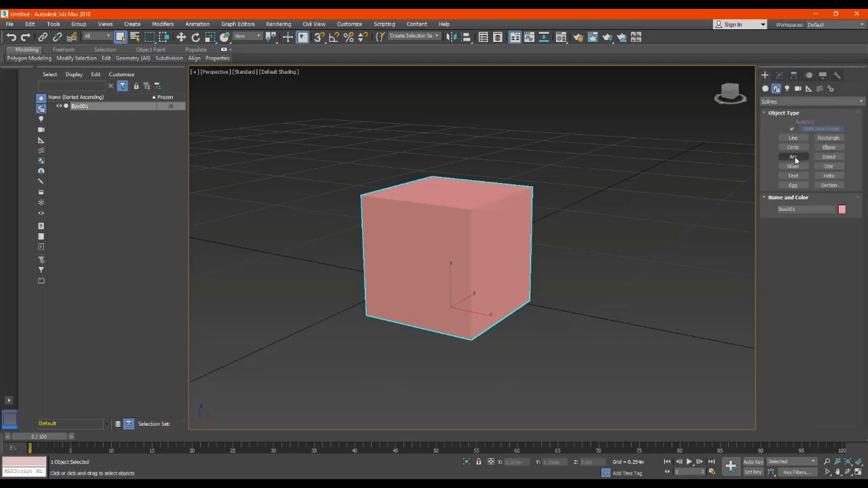
left_click(766, 90)
left_click(794, 133)
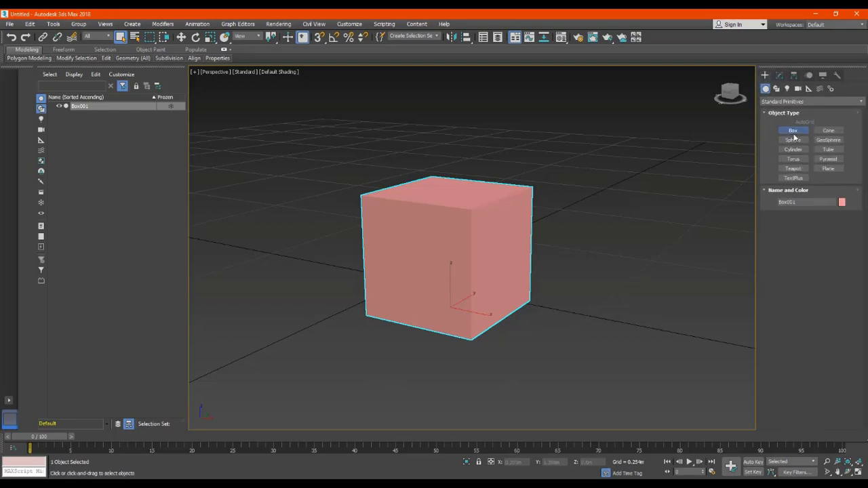
left_click_drag(541, 340, 649, 316)
left_click(648, 236)
middle_click_drag(535, 287, 611, 273)
- Draw a third box in front of the cube, about 0.08 m long, 0.10 m wide and 0.09 m high
middle_click_drag(545, 329, 434, 326)
left_click_drag(405, 330, 456, 383)
left_click(450, 301)
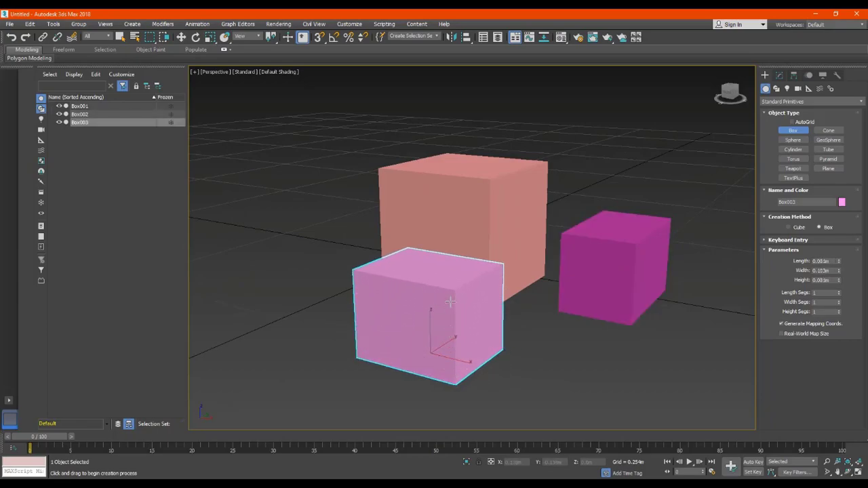
left_click(450, 291)
middle_click_drag(582, 258, 510, 253)
- Check each of the three boxes in the scene list against the viewport, clear the selection and view them from another side
left_click(97, 135)
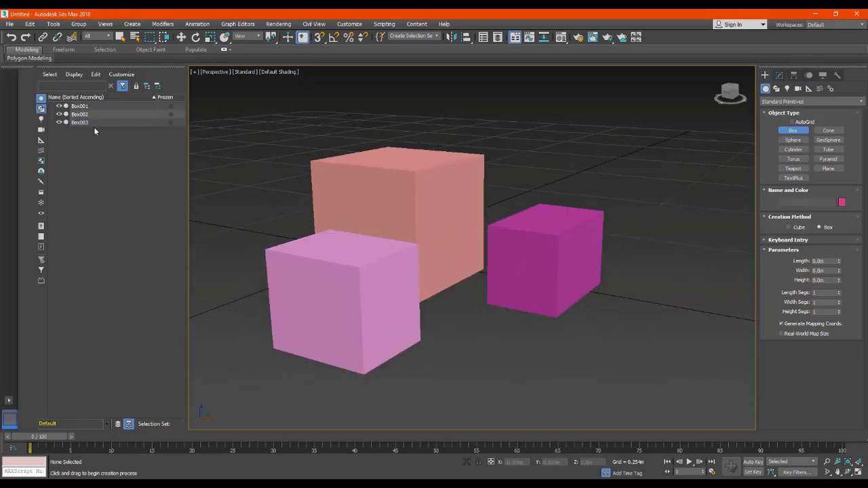
left_click(88, 122)
left_click(88, 115)
left_click(89, 106)
left_click(88, 114)
left_click(88, 121)
left_click(89, 114)
left_click(89, 106)
left_click(84, 132)
middle_click_drag(567, 192, 586, 191)
left_click_drag(731, 93, 671, 85)
middle_click_drag(353, 223, 453, 226)
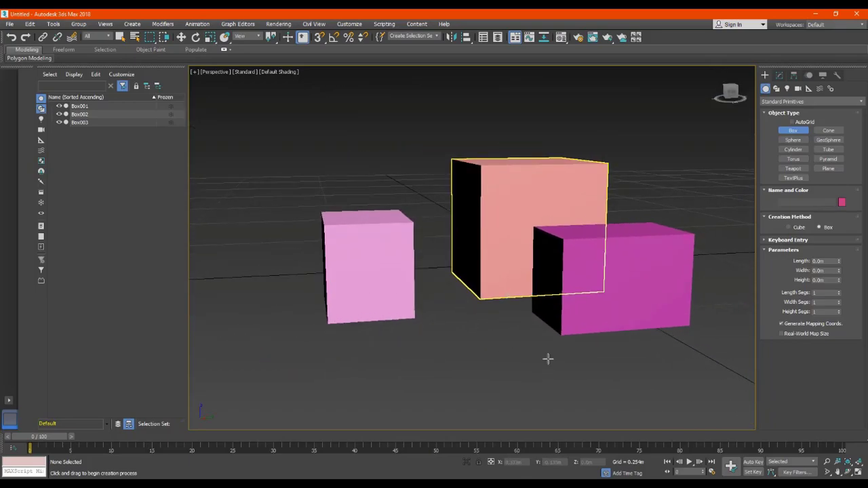
middle_click_drag(677, 190, 612, 157)
- Leave box creation and review the modifier stack and parameters of each of the three boxes
left_click(779, 76)
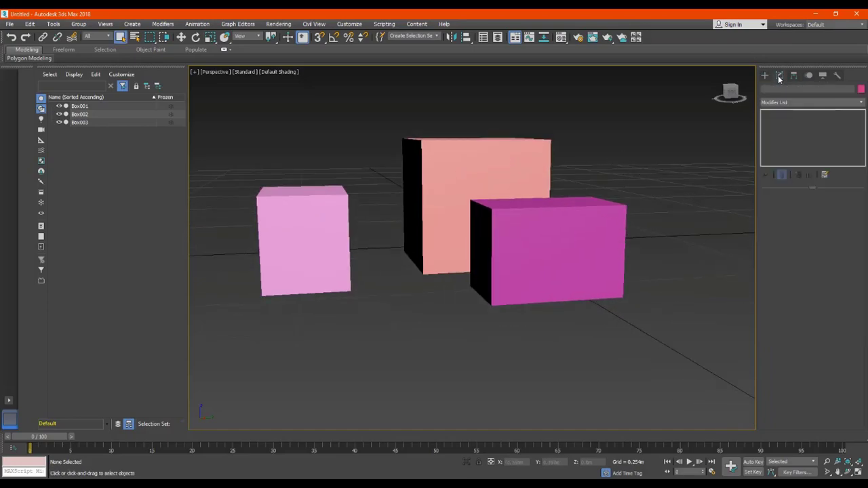
left_click(764, 76)
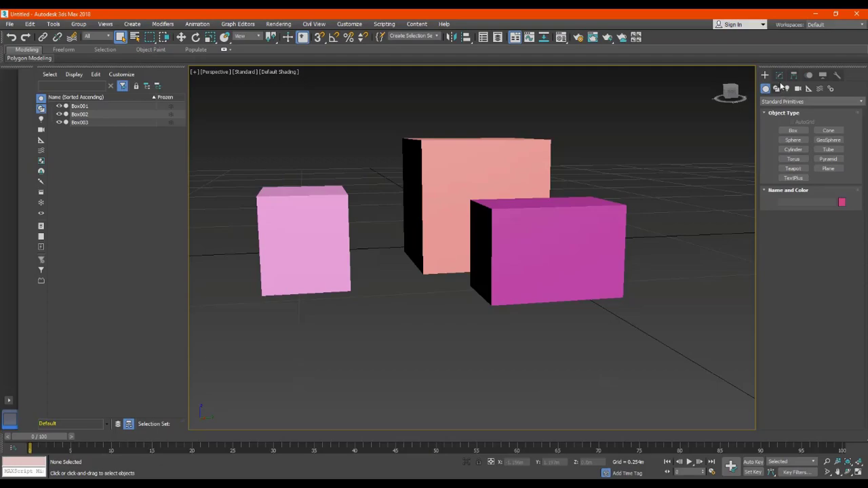
left_click(780, 77)
left_click(87, 123)
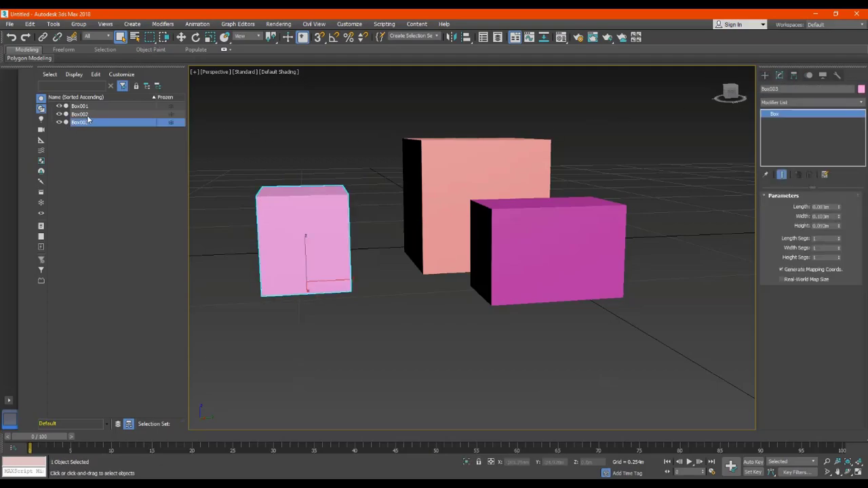
left_click(88, 115)
right_click(750, 120)
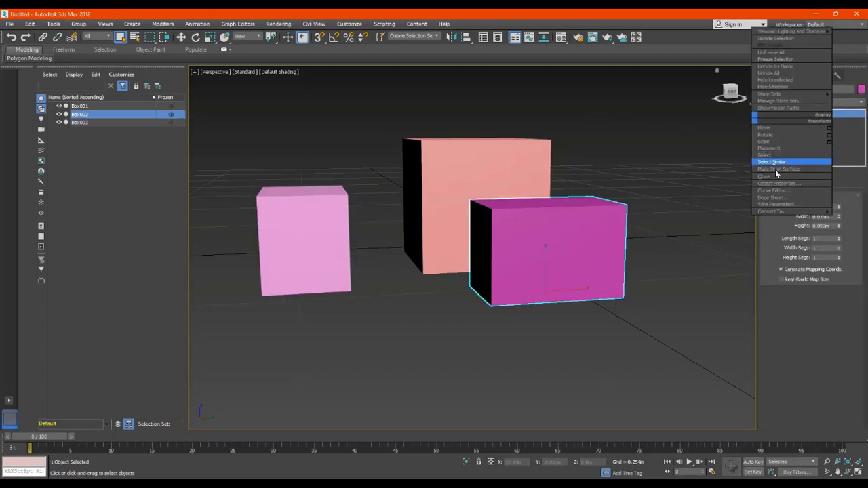
left_click(706, 145)
left_click(97, 114)
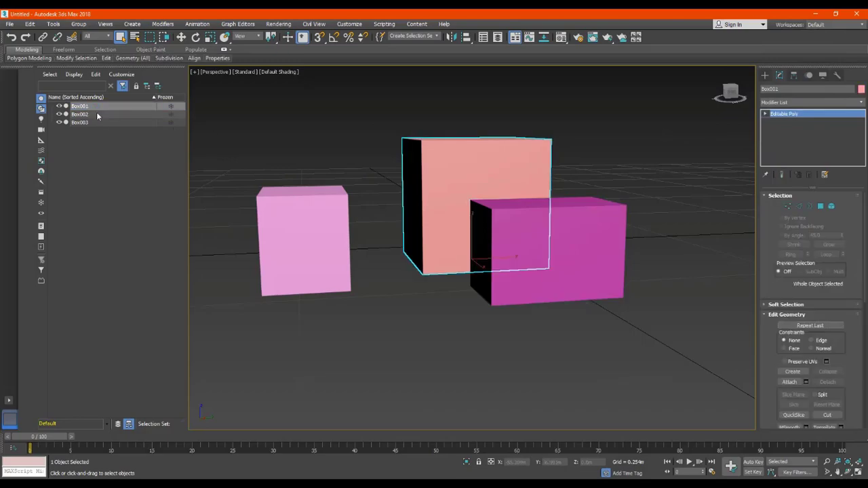
left_click(88, 106)
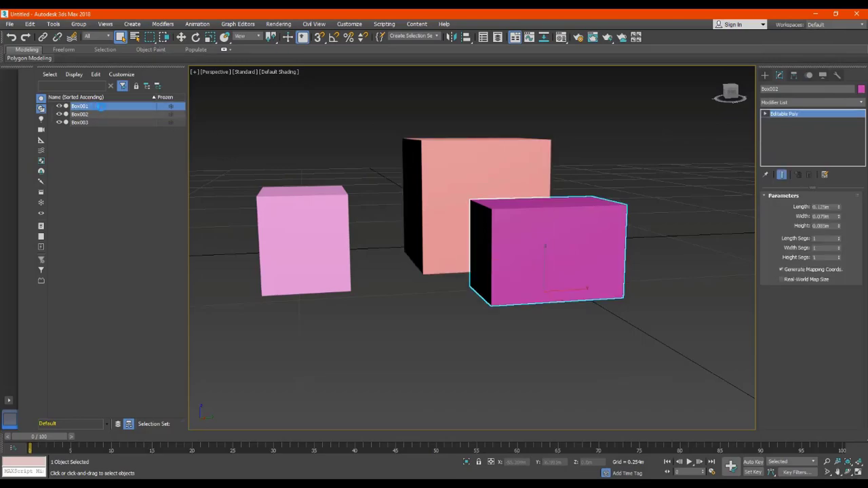
- Convert the three boxes one after another to editable geometry, making Box002 an Editable Mesh, and clear the selection
right_click(775, 115)
left_click(804, 173)
left_click(162, 114)
left_click(814, 186)
left_click(135, 122)
right_click(775, 114)
left_click(808, 178)
left_click(192, 208)
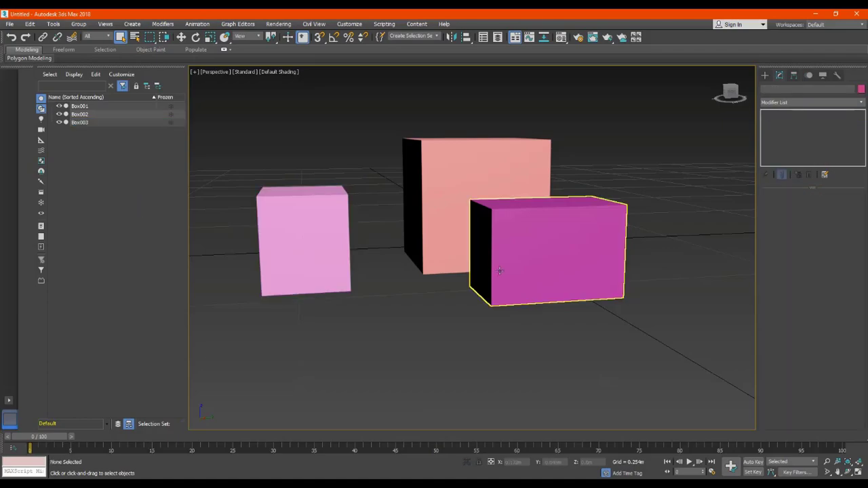
- Select the magenta box and examine the three boxes from a higher angle
left_click(520, 264)
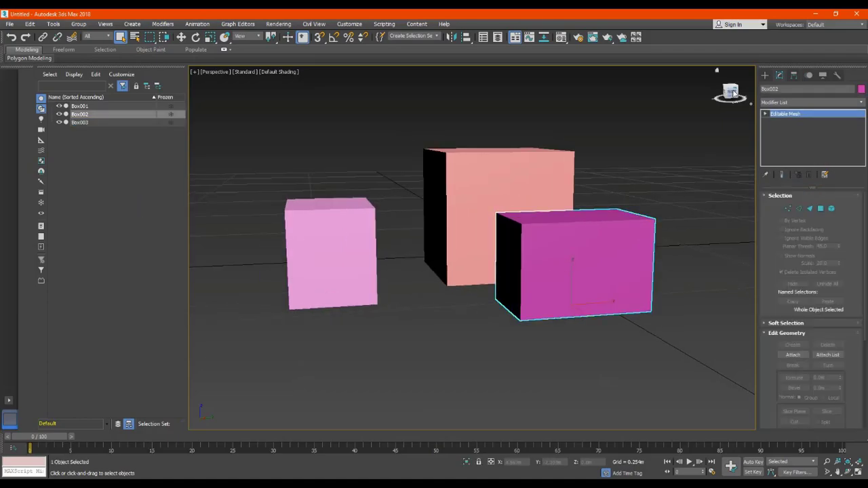
left_click_drag(736, 94, 732, 95)
middle_click_drag(572, 261, 572, 262, "alt")
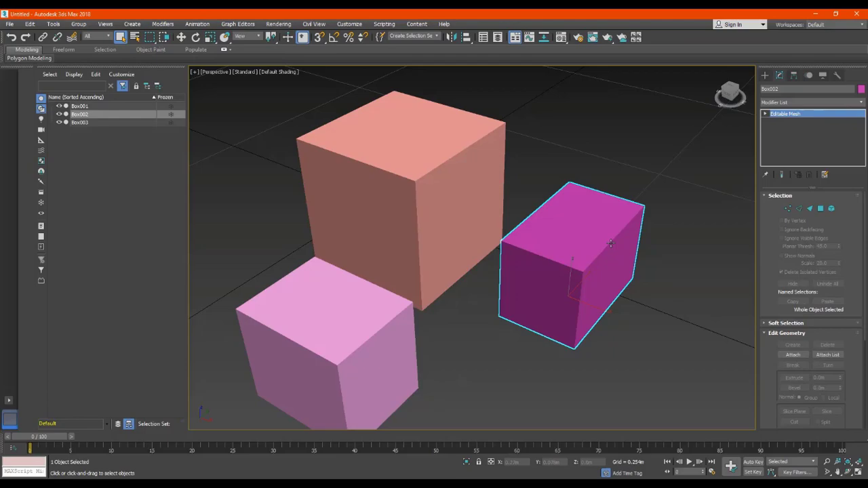
- Undo the recent selection changes and the conversion of the pale pink box
left_click(9, 39)
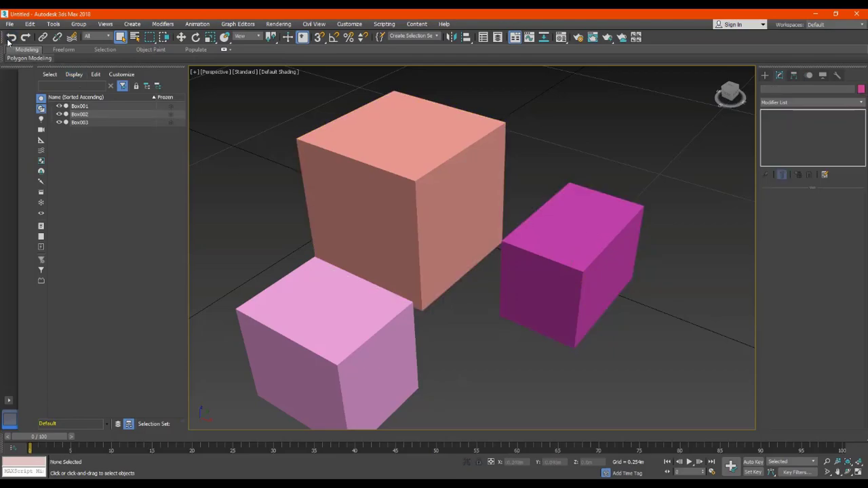
left_click(9, 39)
left_click(9, 39)
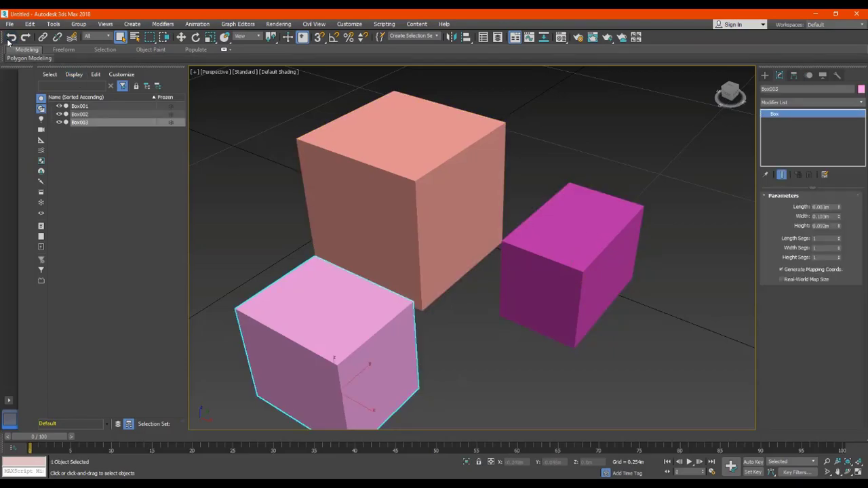
- Set the pale pink box's length, width and height to 0.08 m each
left_click(831, 206)
left_click(825, 216)
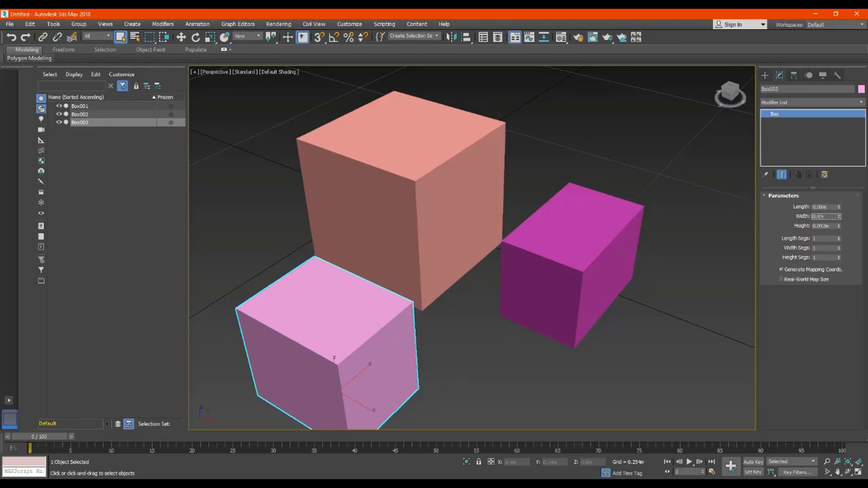
key("Return")
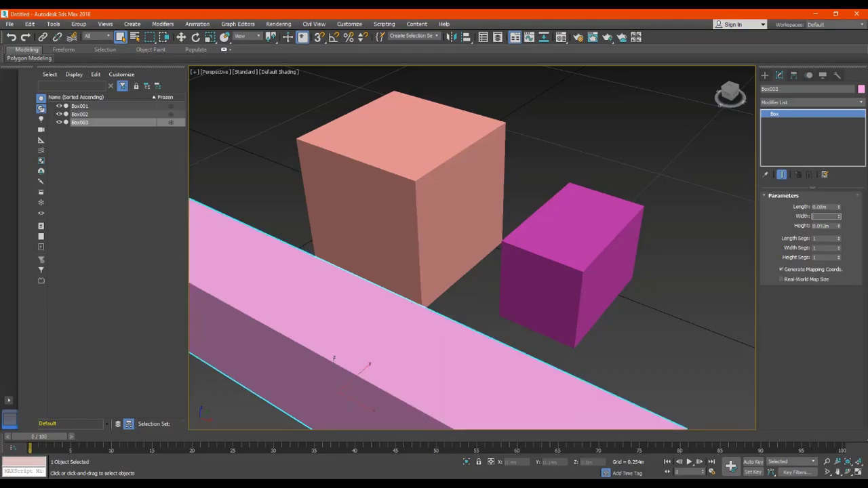
key("Return")
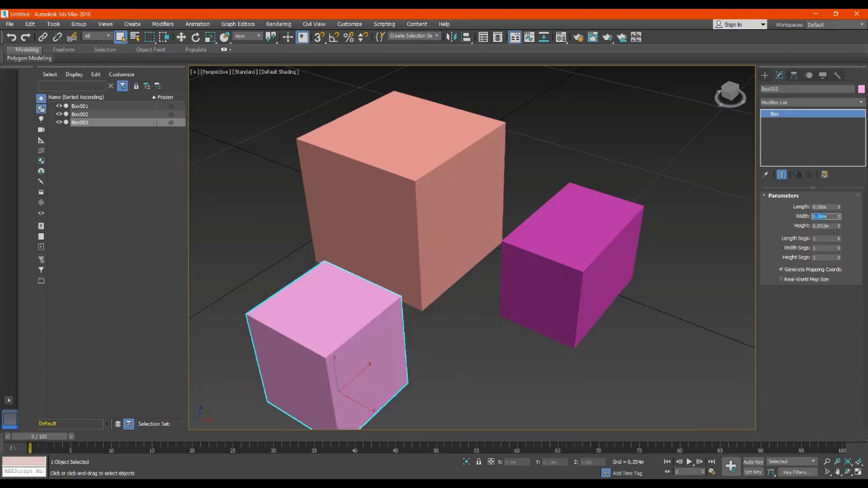
key("Tab")
type("0.08")
key("Return")
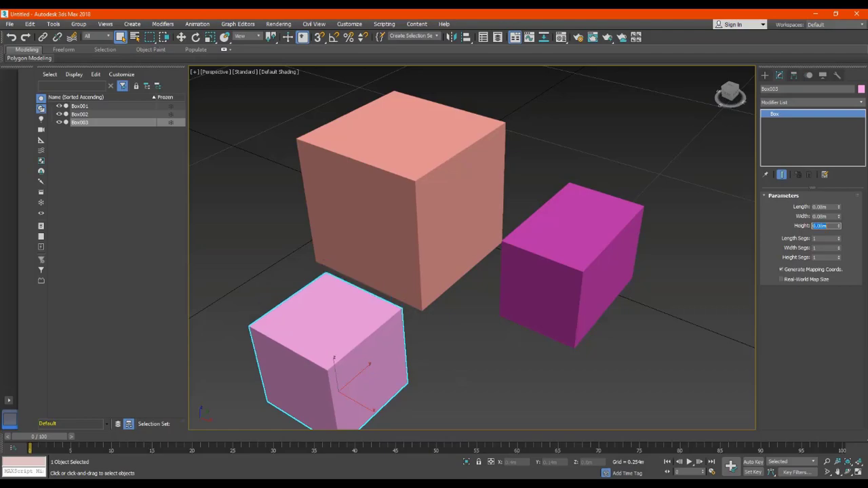
- Delete the magenta box, Box002, from the scene
left_click(103, 115)
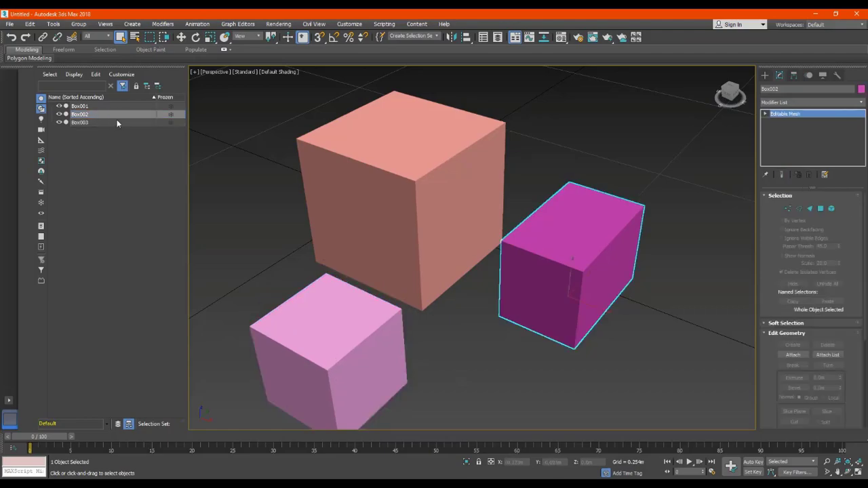
left_click(832, 208)
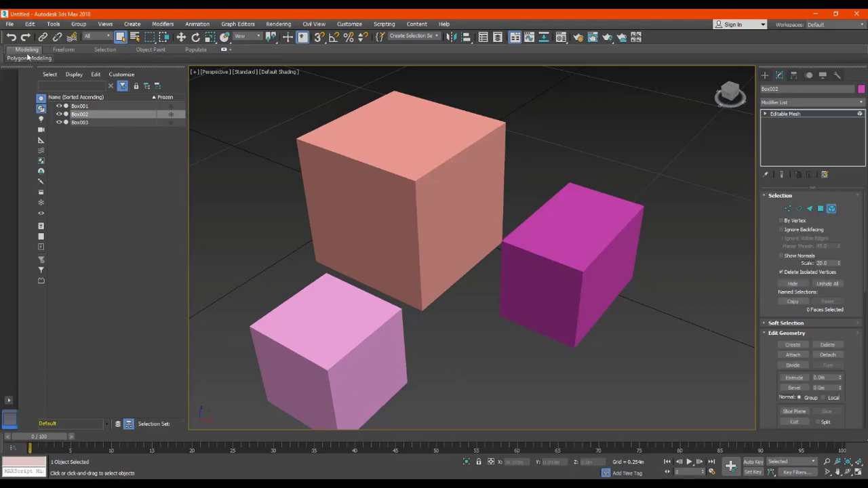
left_click(114, 165)
left_click(85, 115)
right_click(89, 114)
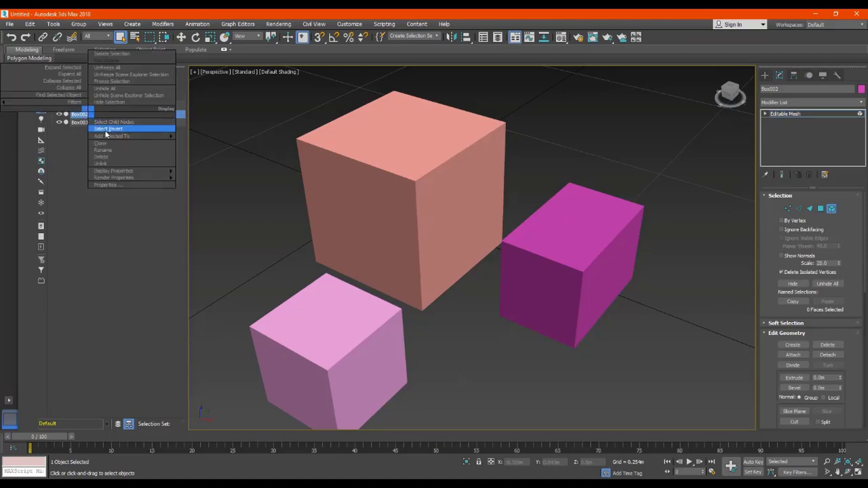
left_click(102, 157)
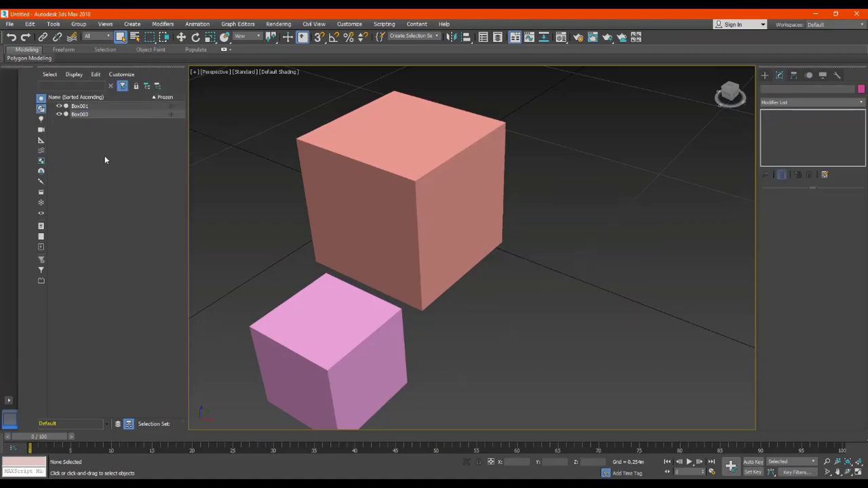
- Move the pale pink box at ground level beside the salmon box, to about X 0.24 m and Y -0.06 m, and clear the selection
left_click(92, 115)
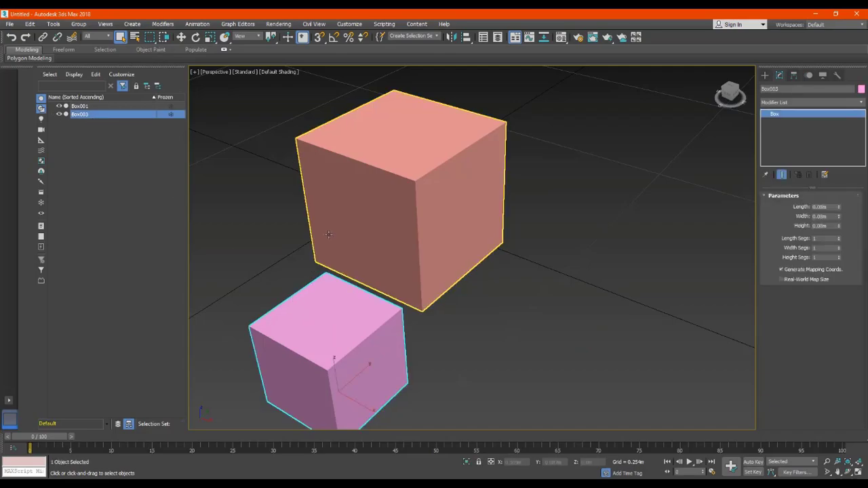
middle_click_drag(426, 222, 449, 294)
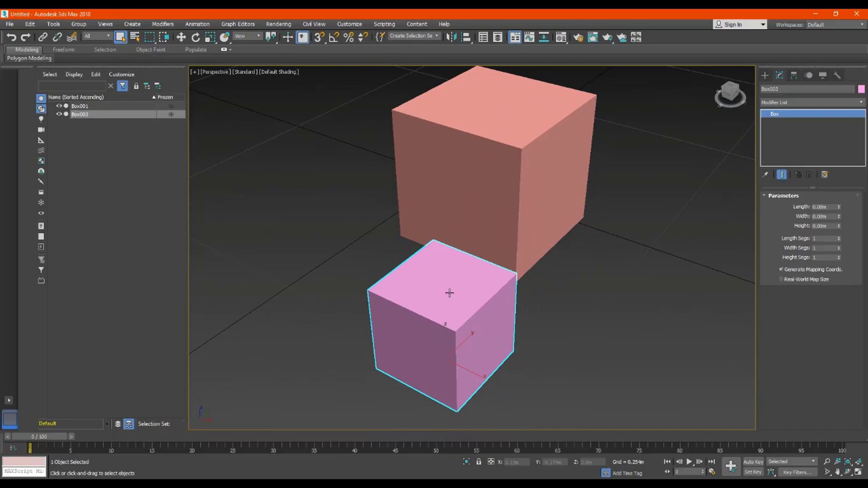
left_click(181, 37)
left_click_drag(469, 337, 652, 261)
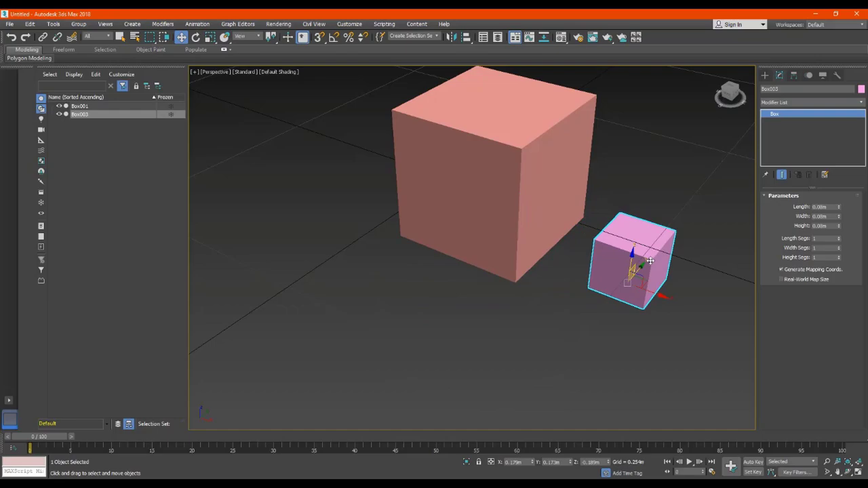
left_click(11, 36)
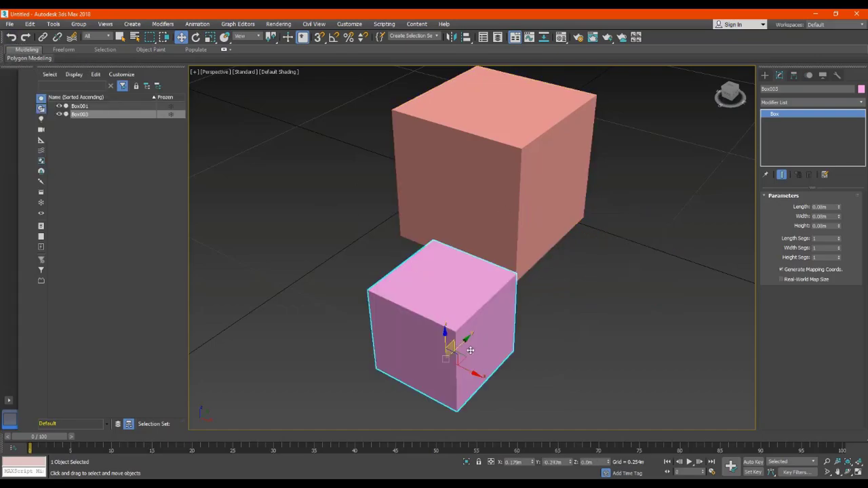
left_click_drag(466, 339, 643, 280)
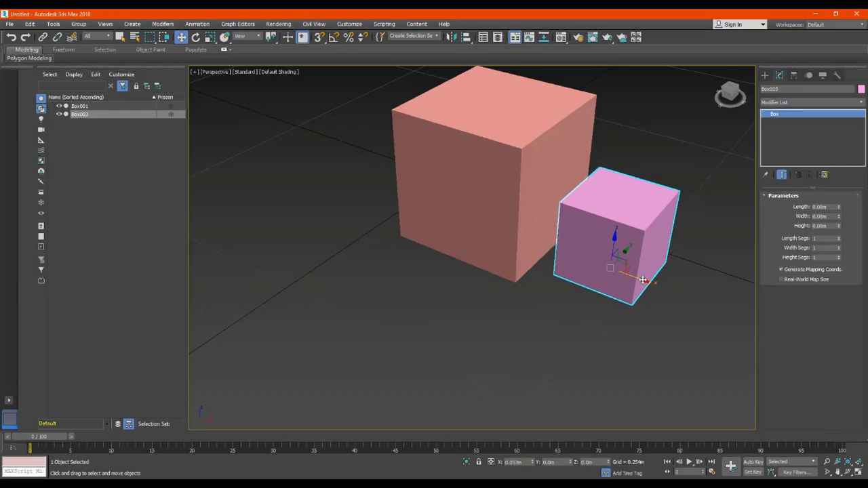
left_click(671, 180)
- Examine the placement of the two remaining boxes from several angles and distances
left_click_drag(726, 98, 702, 97)
middle_click_drag(540, 247, 494, 200)
scroll(264, 189, "down", 5)
scroll(428, 200, "up", 4)
scroll(444, 195, "down", 5)
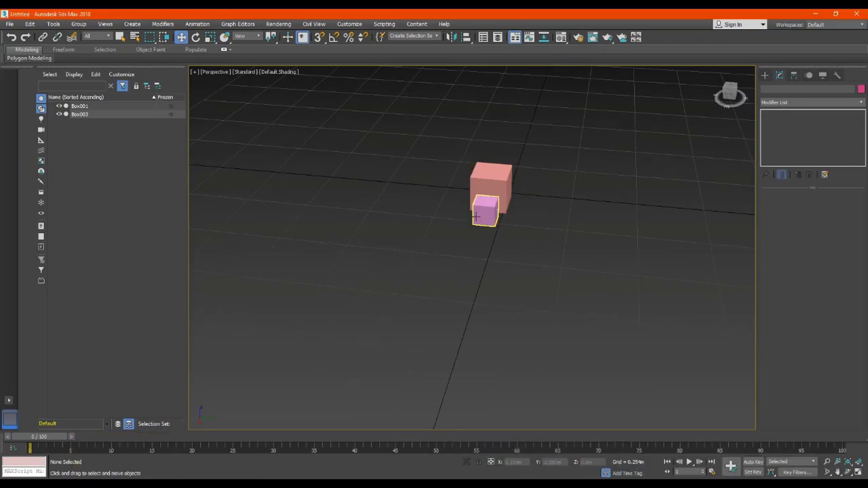
scroll(476, 216, "up", 5)
middle_click_drag(471, 207, 490, 223)
scroll(531, 212, "down", 3)
left_click_drag(730, 90, 686, 74)
- Apply Reset XForm to the salmon box and collapse its whole modifier stack
left_click(484, 239)
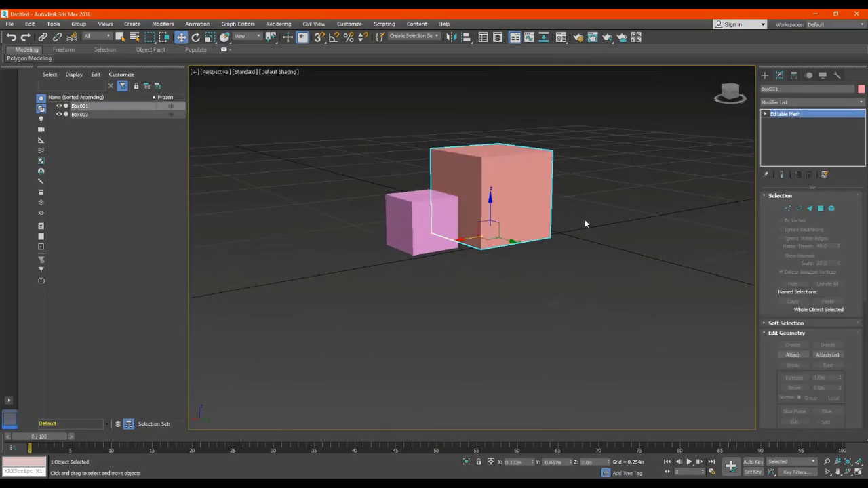
left_click(837, 75)
left_click(812, 188)
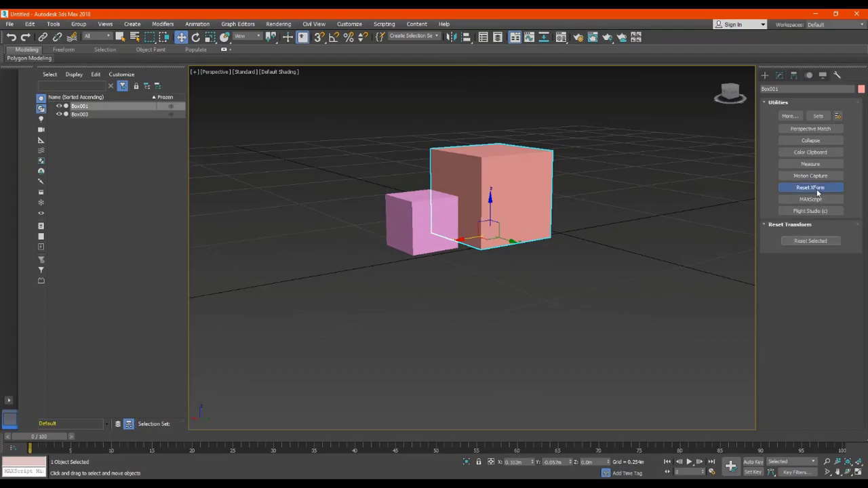
left_click(801, 242)
left_click(765, 76)
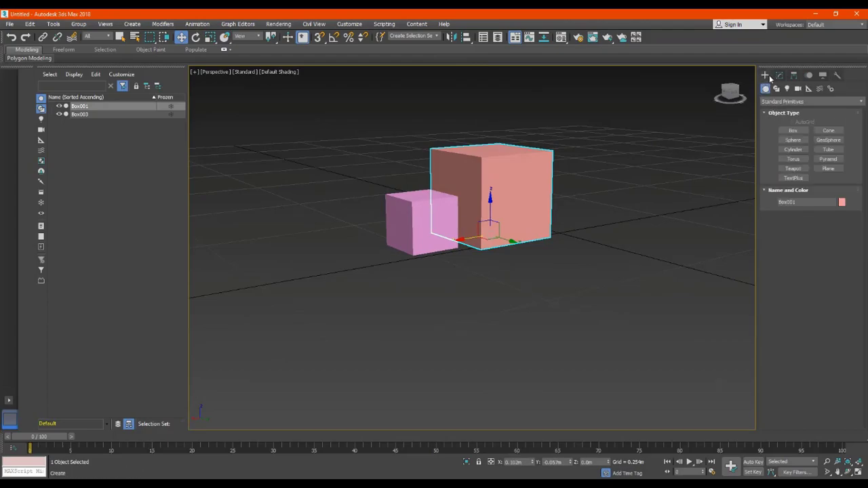
left_click(780, 76)
right_click(790, 139)
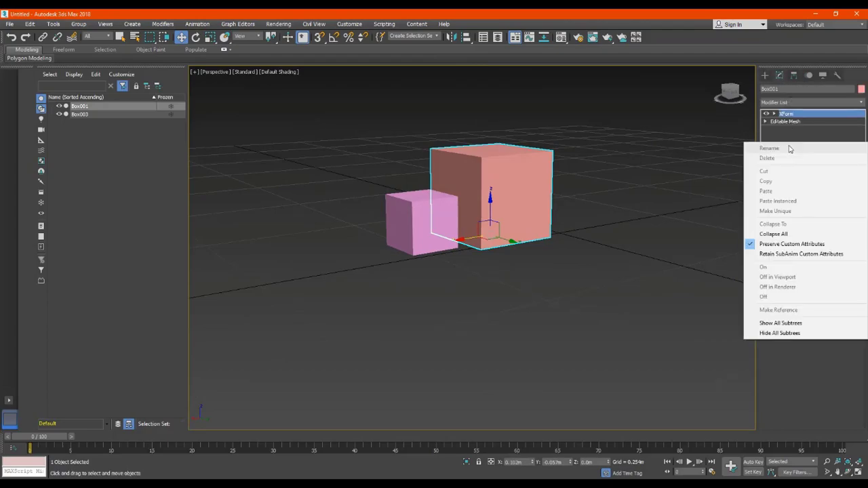
left_click(774, 234)
- Apply Reset XForm to the pale pink box, collapse its modifier stack and clear the selection
left_click(102, 114)
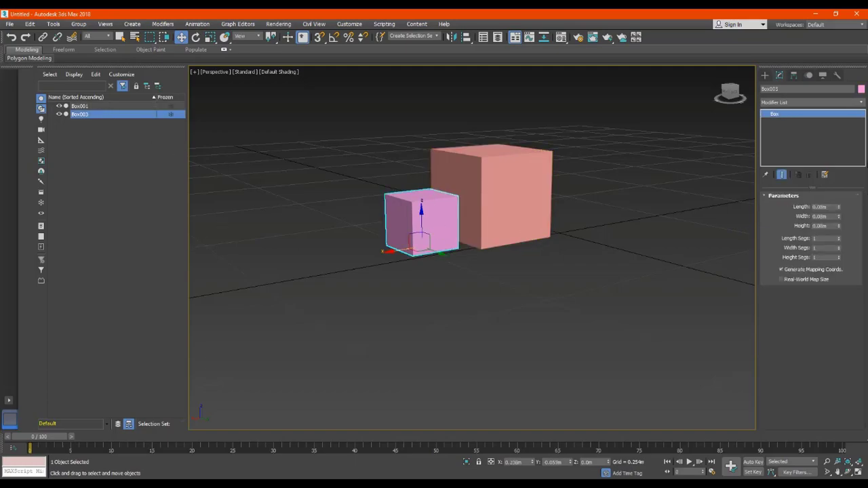
left_click(837, 75)
left_click(816, 242)
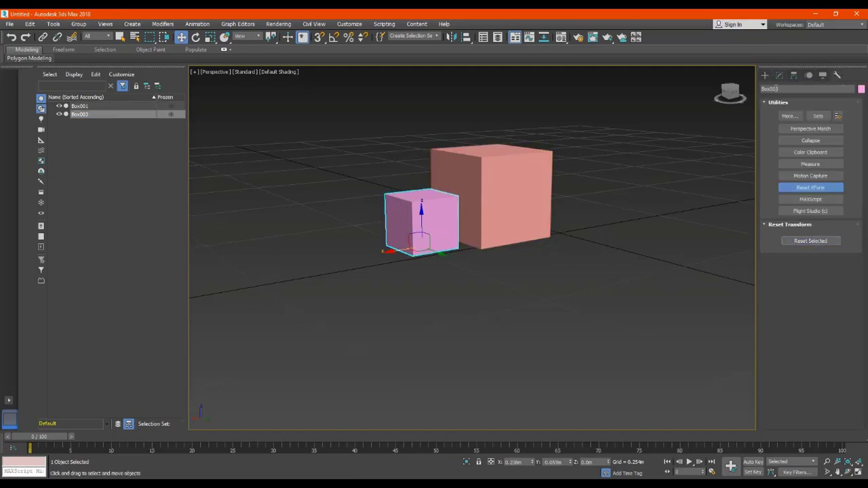
left_click(779, 75)
right_click(787, 132)
left_click(776, 227)
left_click(668, 238)
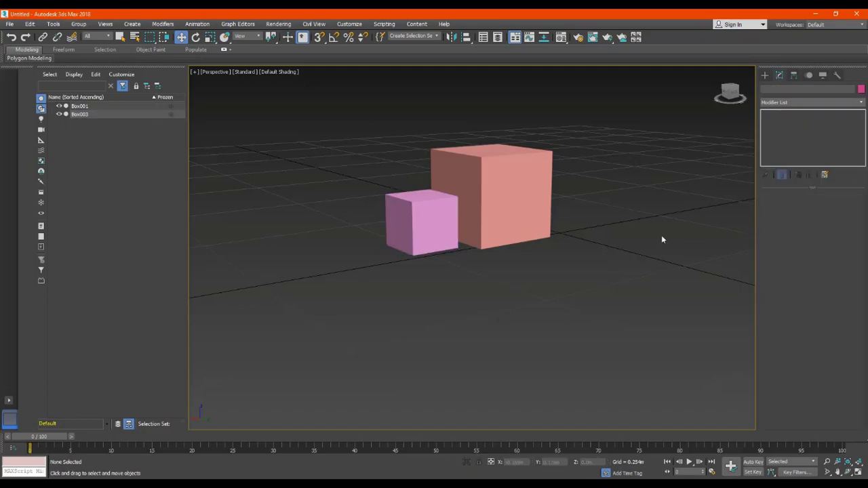
middle_click_drag(496, 220, 466, 219)
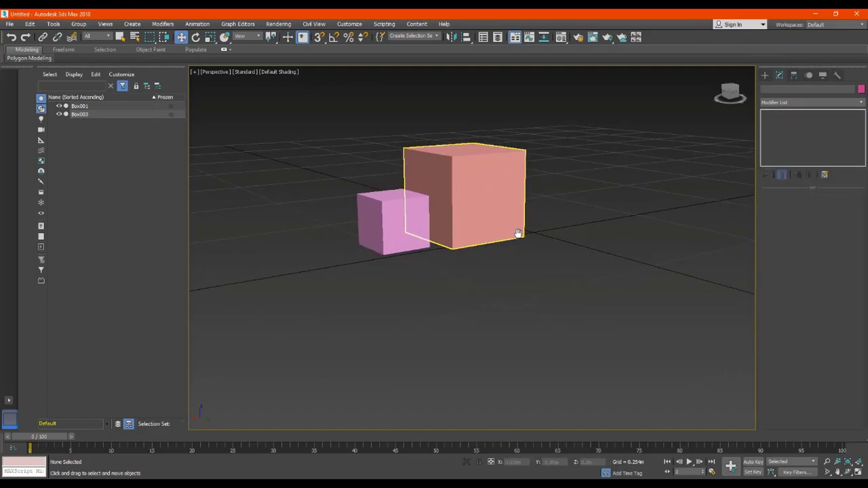
left_click(421, 252)
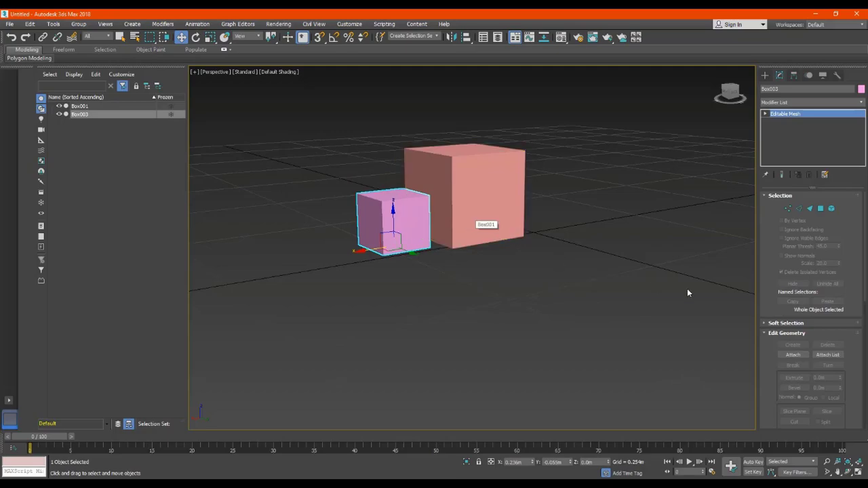
left_click(488, 209)
left_click(793, 356)
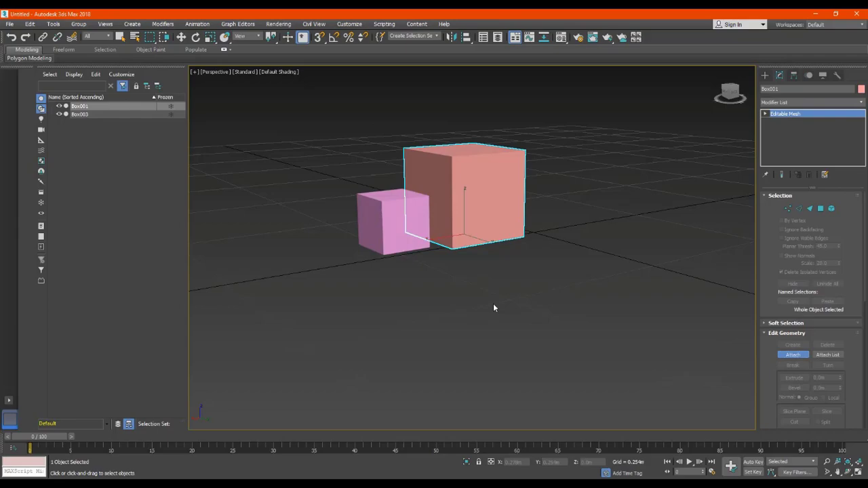
middle_click_drag(449, 232, 454, 218)
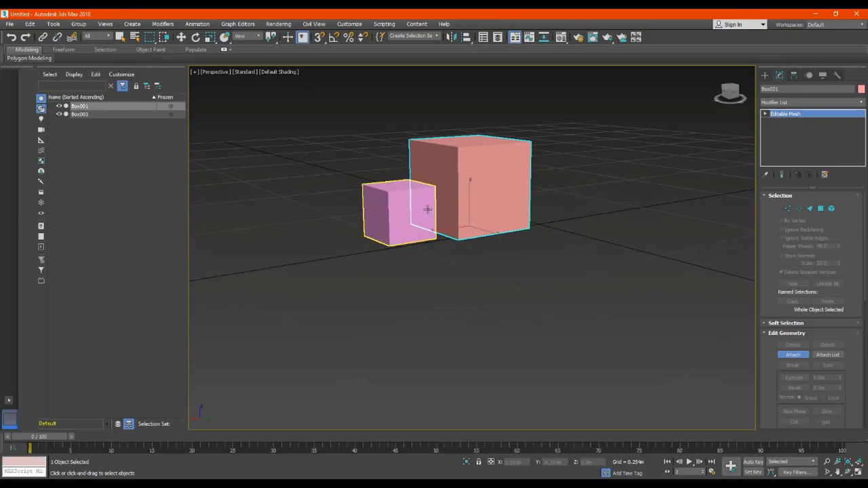
left_click(788, 352)
left_click(830, 157)
- Examine both boxes at closer range and from a different angle, with the pale pink box selected to check its modifier stack
scroll(578, 259, "up", 3)
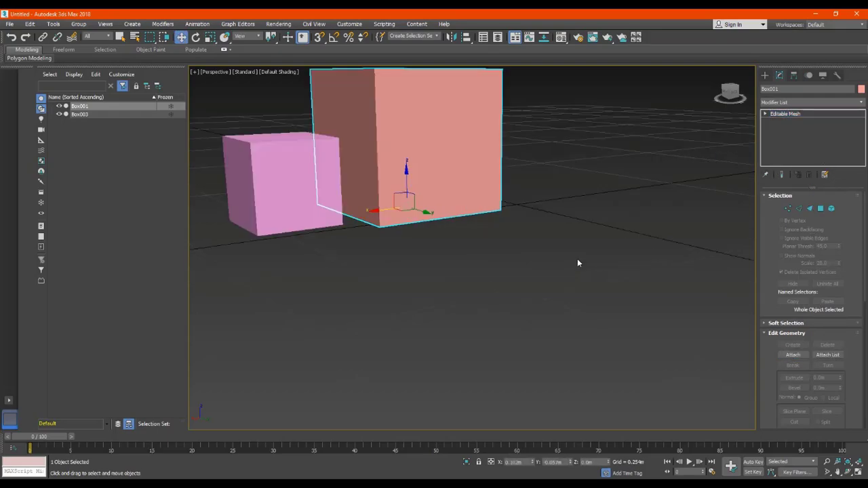
middle_click_drag(578, 259, 630, 308)
middle_click_drag(486, 297, 510, 281)
middle_click_drag(520, 221, 534, 215)
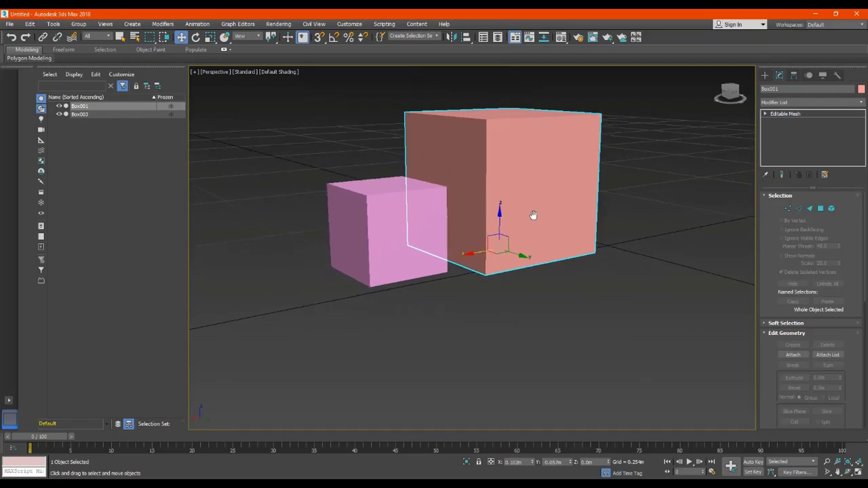
left_click(114, 202)
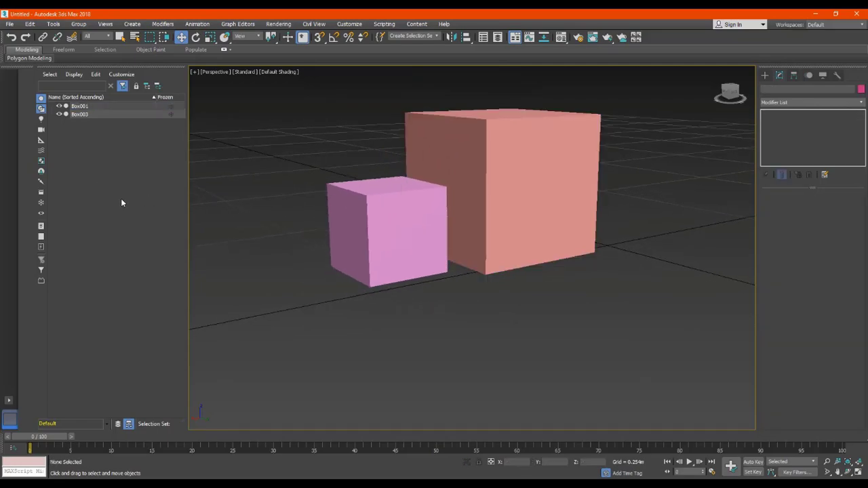
middle_click_drag(475, 188, 488, 220)
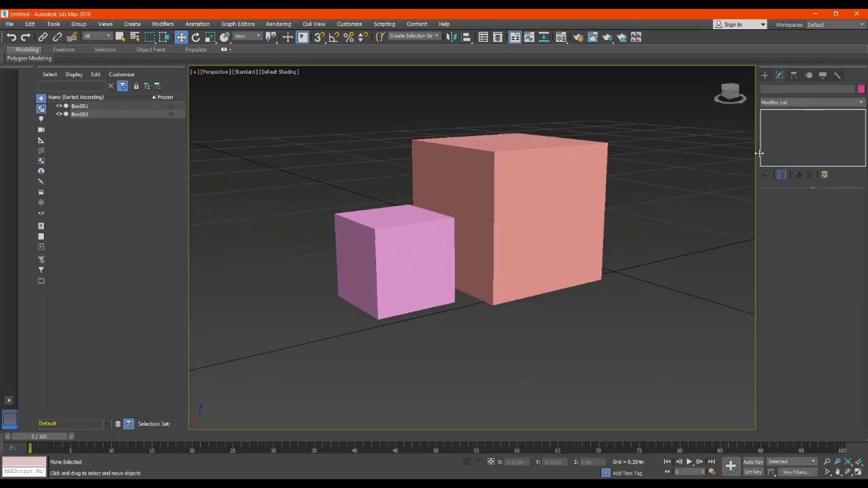
left_click(105, 114)
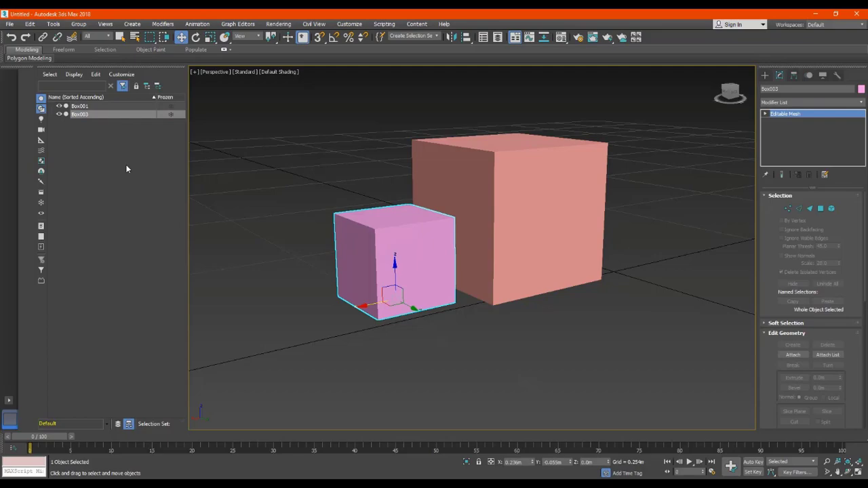
left_click(823, 134)
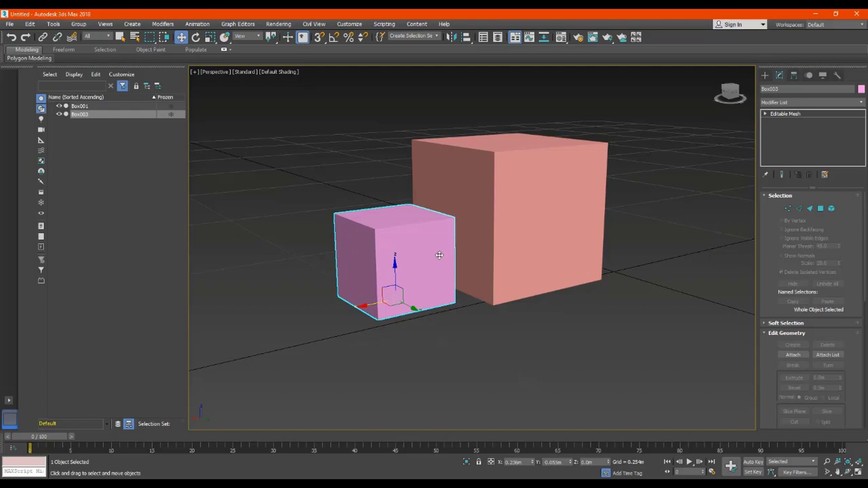
mouse_move(727, 92)
left_mouse_down()
mouse_move(747, 102)
mouse_move(726, 86)
left_mouse_up()
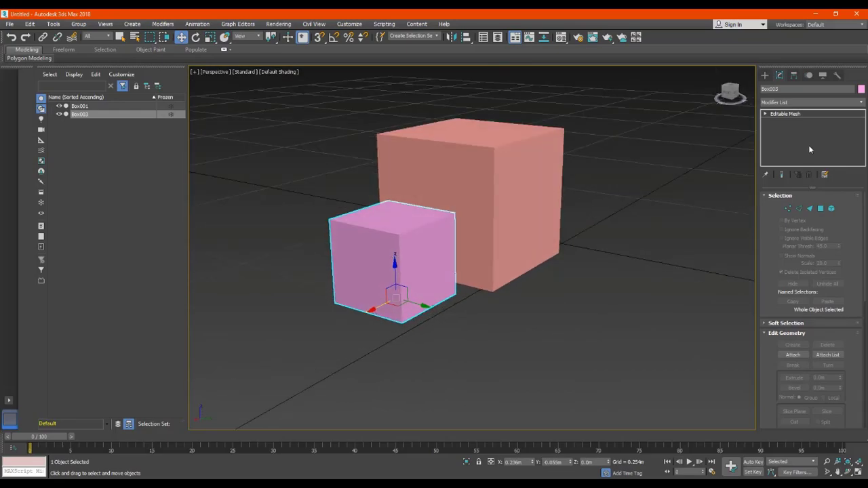
scroll(458, 211, "down", 2)
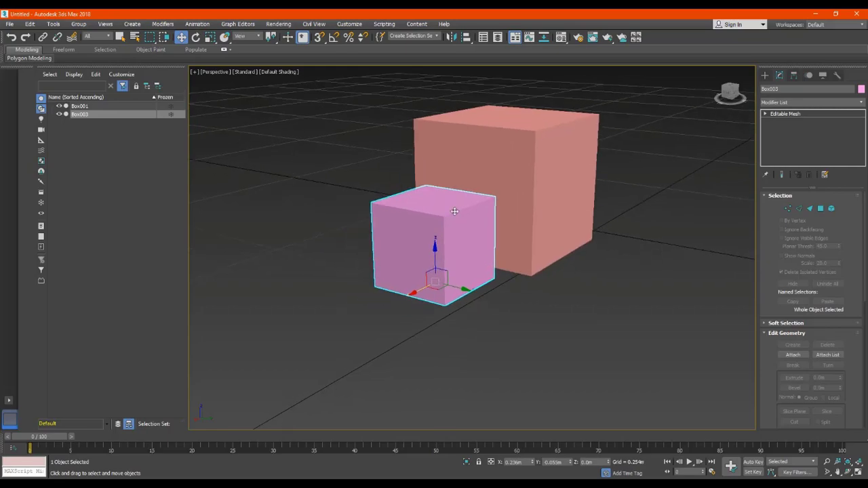
middle_click_drag(464, 207, 449, 213)
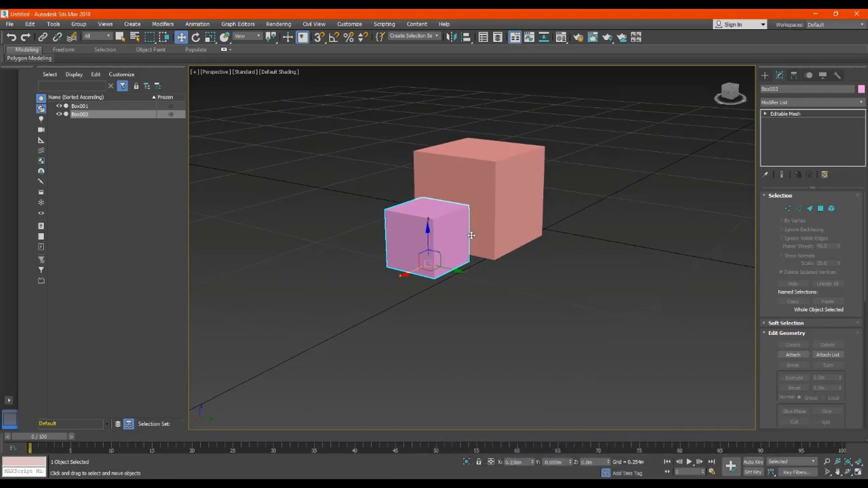
- Select the salmon box's Editable Mesh and look through the available modifiers for UV mapping options
left_click(506, 193)
left_click(794, 114)
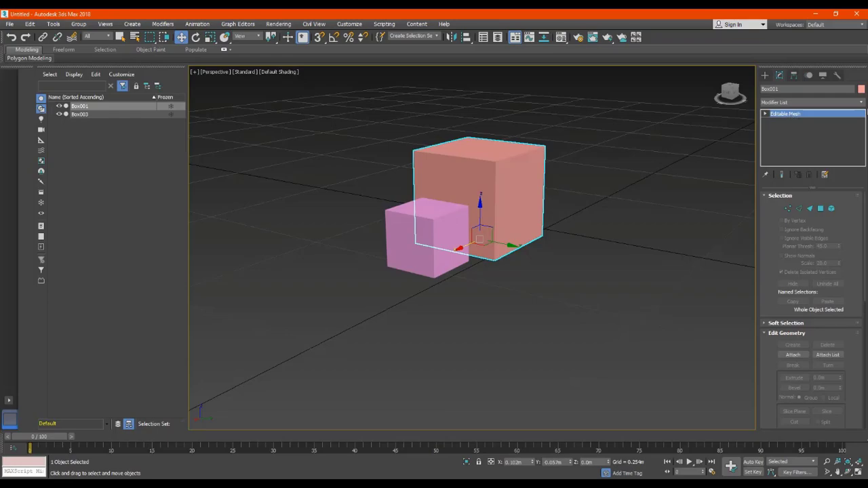
left_click(863, 103)
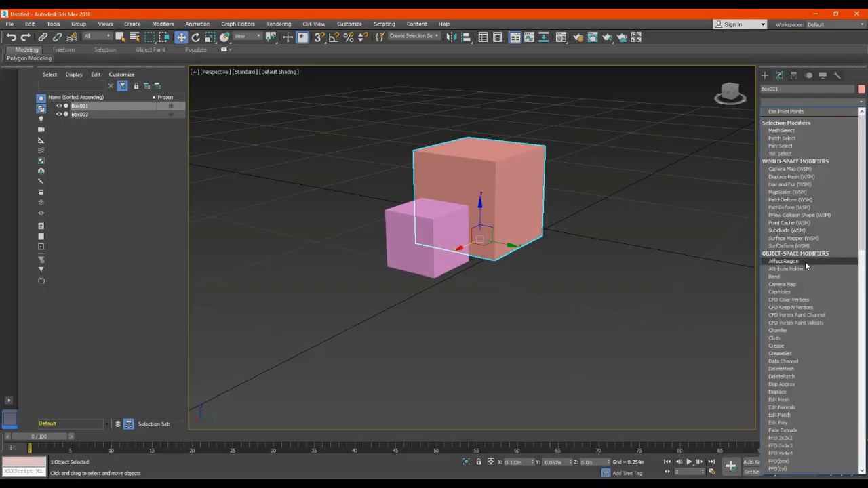
scroll(805, 272, "down", 3)
scroll(803, 275, "down", 3)
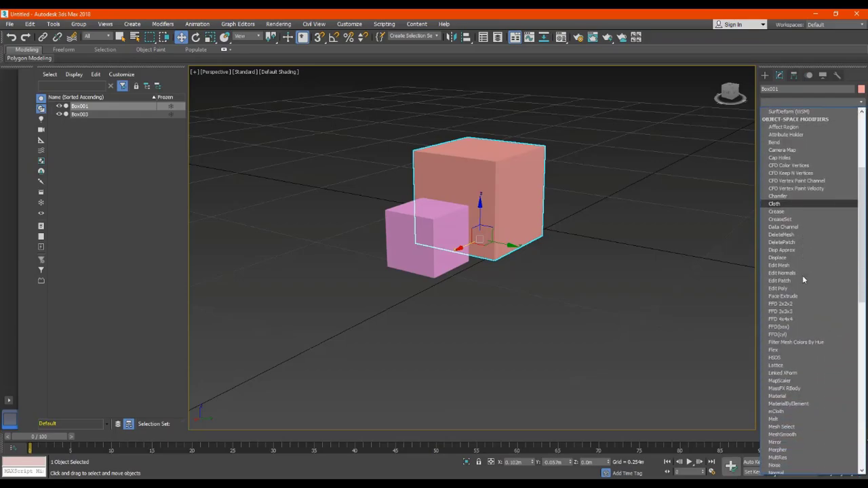
scroll(803, 276, "down", 9)
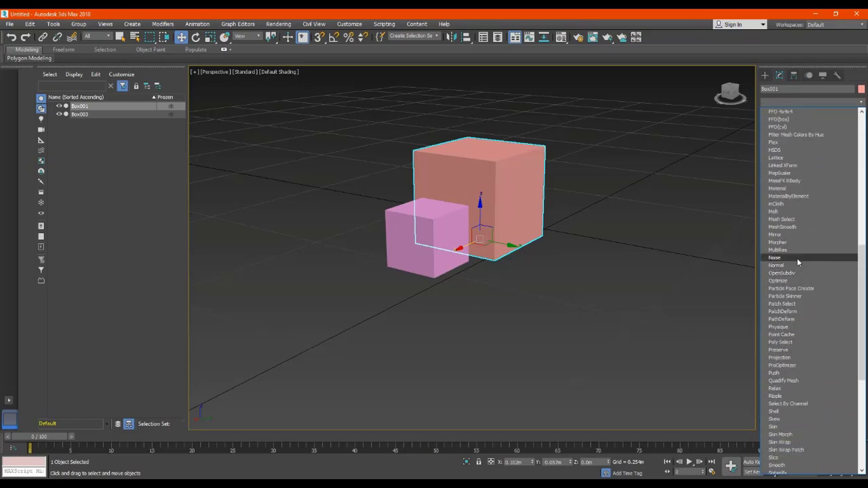
scroll(791, 231, "up", 15)
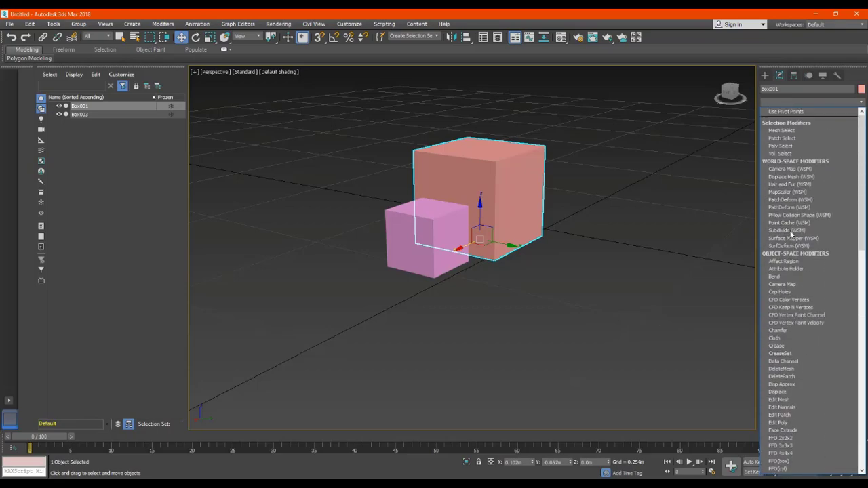
scroll(780, 278, "down", 4)
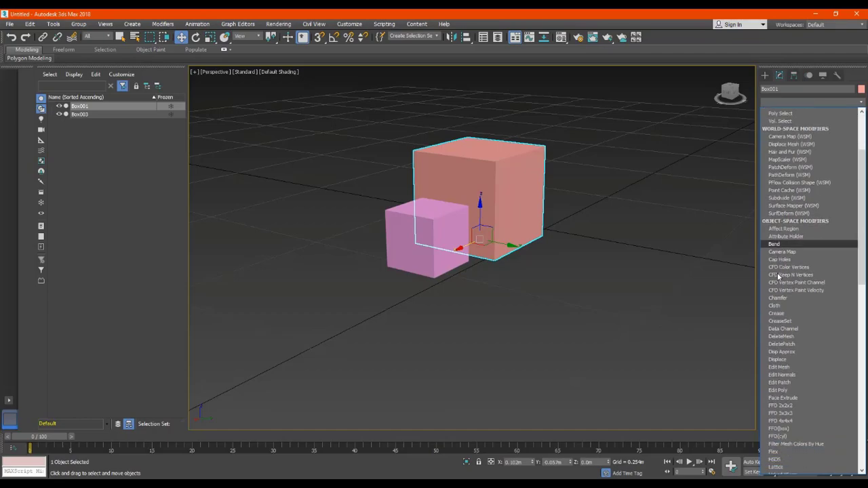
scroll(784, 258, "down", 3)
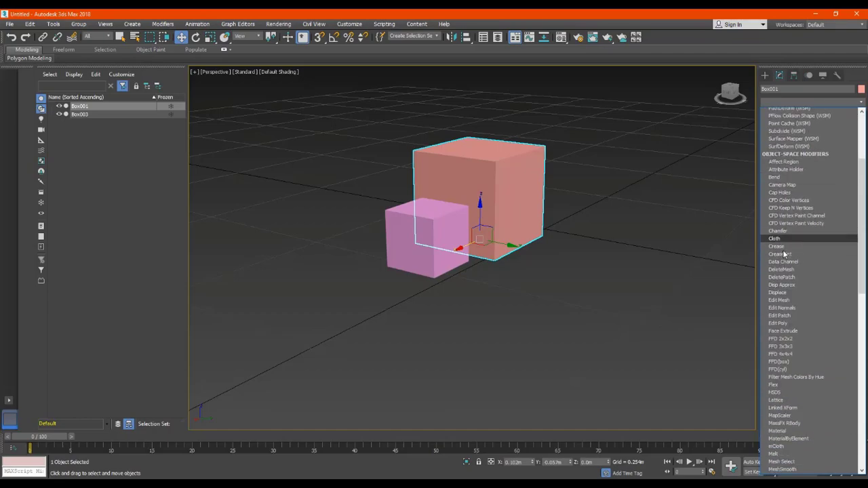
scroll(783, 253, "down", 11)
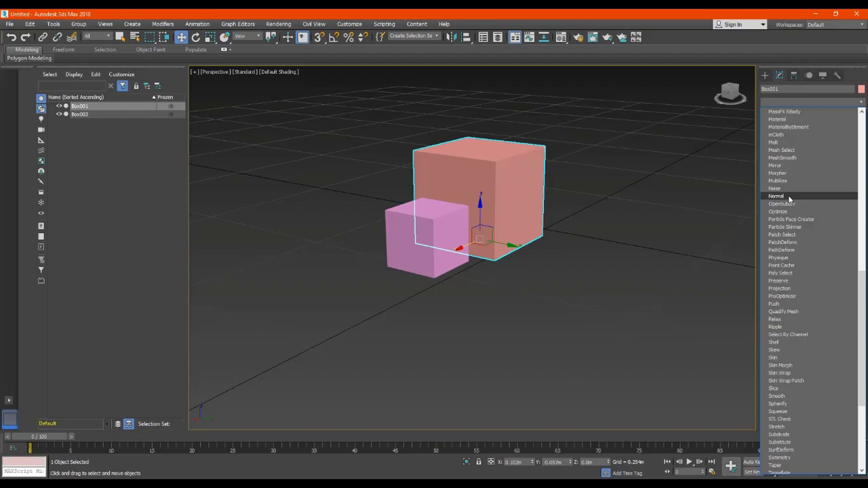
scroll(792, 252, "down", 1)
scroll(792, 252, "down", 6)
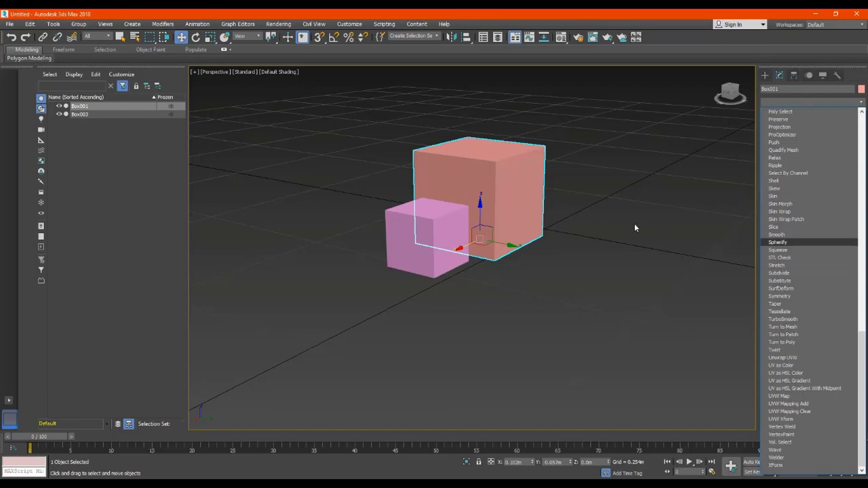
- Try a UVW Map modifier with Box mapping on the salmon box and delete that modifier
left_click(780, 396)
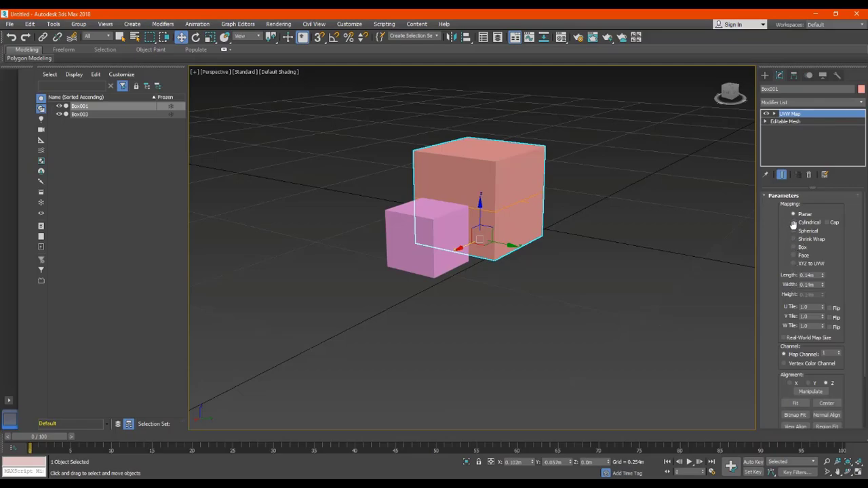
left_click(795, 248)
mouse_move(733, 99)
left_mouse_down()
mouse_move(733, 122)
mouse_move(722, 80)
mouse_move(733, 89)
mouse_move(729, 113)
mouse_move(734, 97)
mouse_move(723, 99)
mouse_move(731, 99)
left_mouse_up()
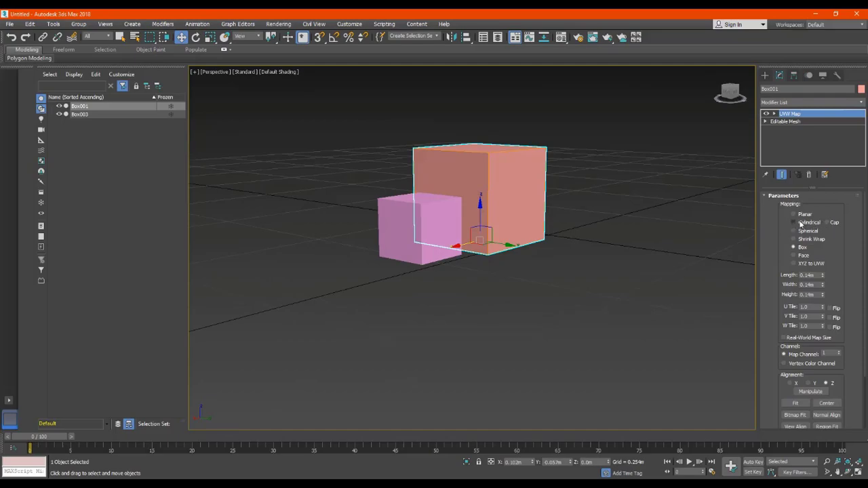
right_click(793, 114)
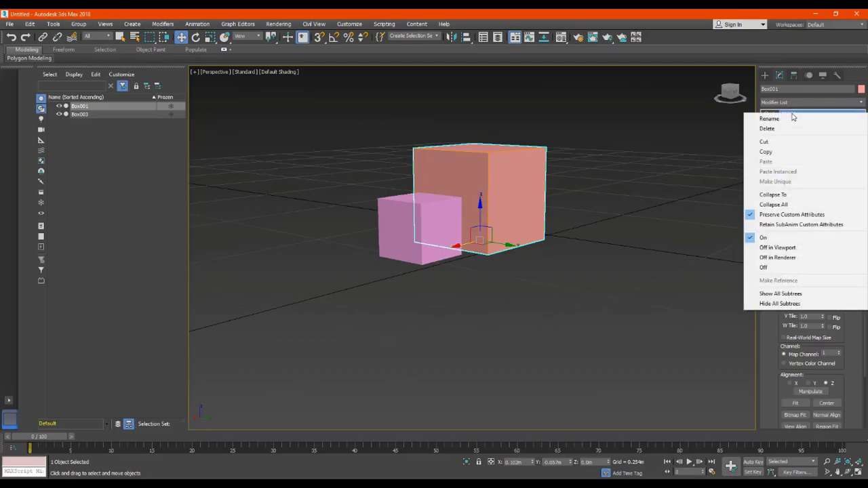
left_click(788, 129)
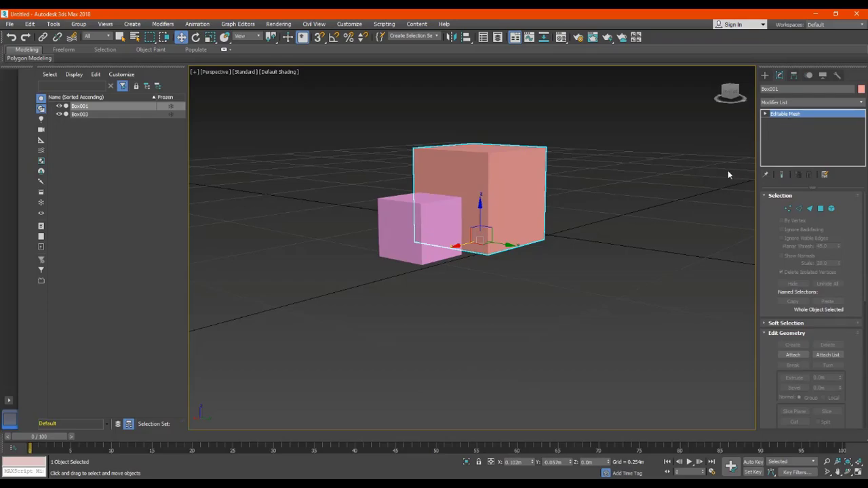
right_click(783, 116)
left_click(784, 115)
left_click(784, 115)
left_click(833, 116)
- Add an Unwrap UVW modifier to the salmon box and open its UV editor
left_click(860, 102)
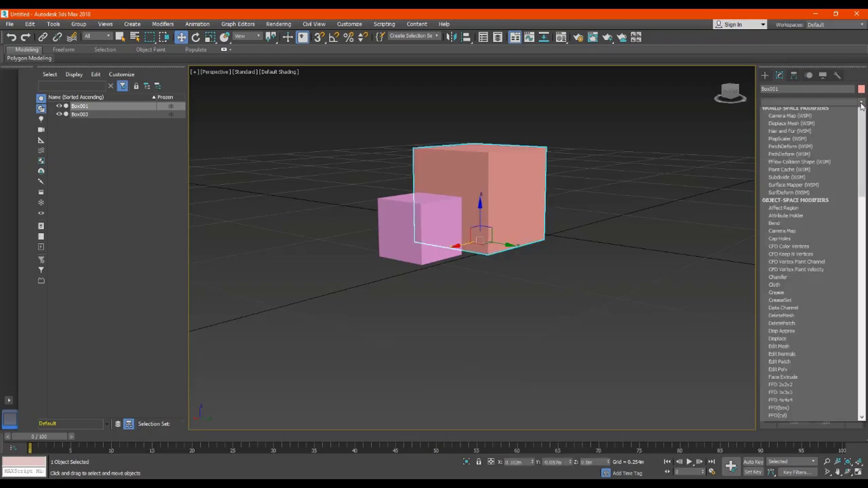
scroll(804, 306, "down", 19)
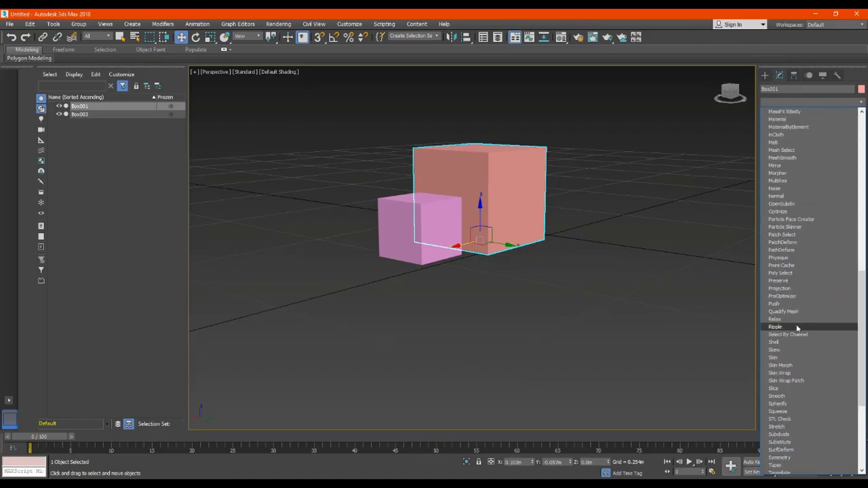
scroll(785, 355, "down", 5)
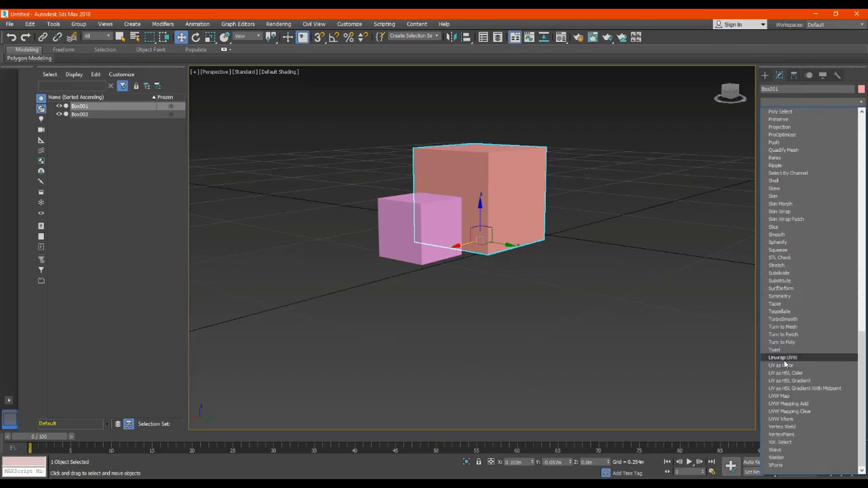
left_click(787, 357)
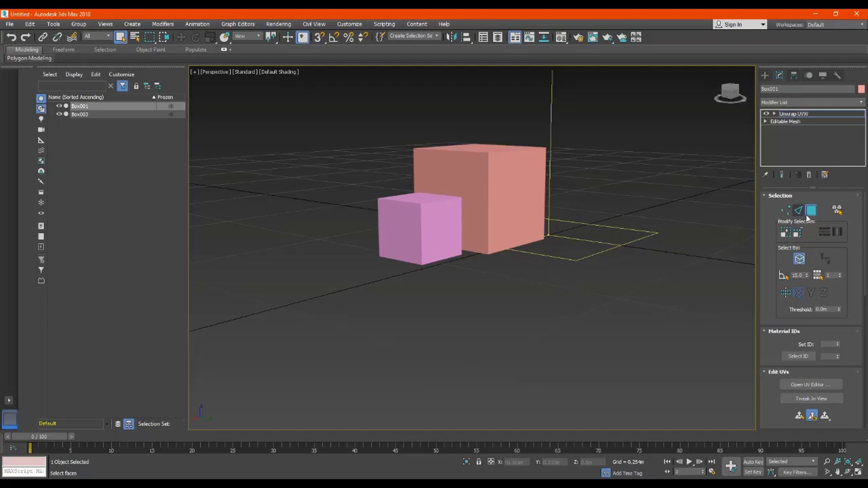
left_click(807, 385)
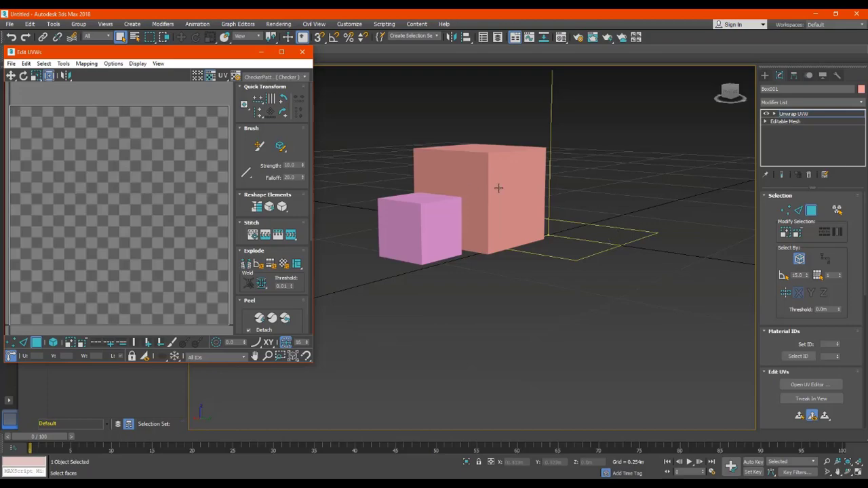
- Select the salmon box's top and side faces together for unwrapping, including those on its far side
middle_click_drag(489, 186, 518, 213)
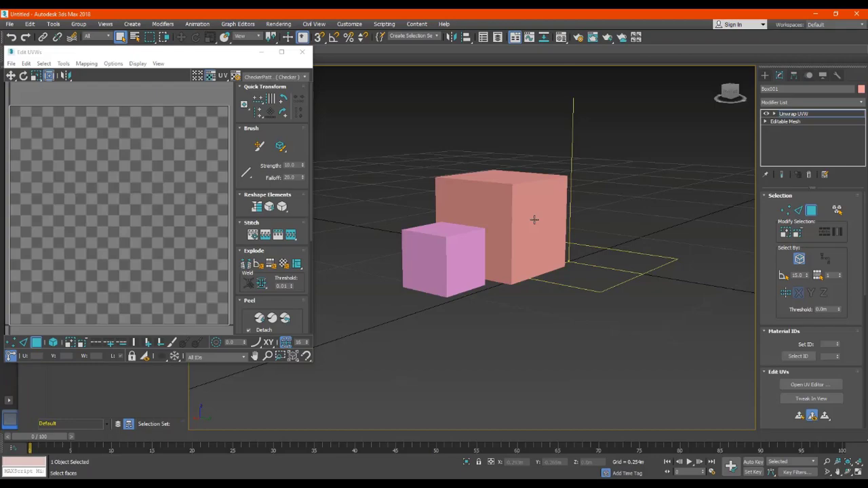
left_click(535, 219)
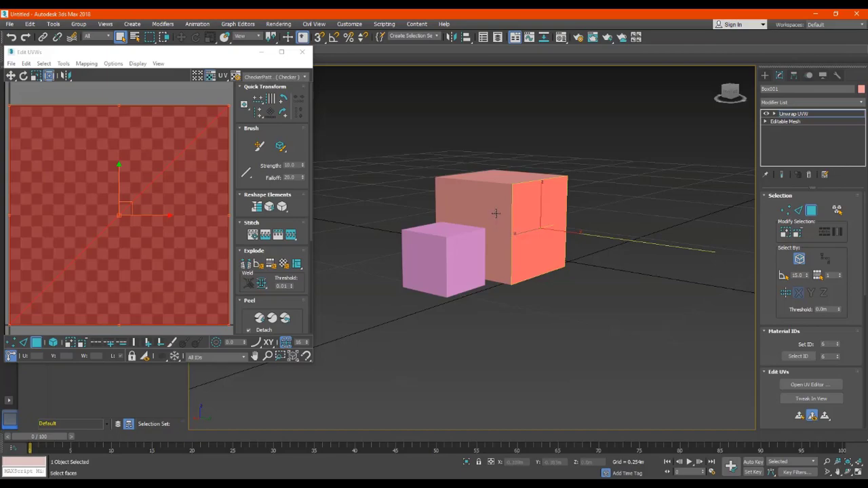
left_click(511, 181, "ctrl")
left_click(502, 211, "ctrl")
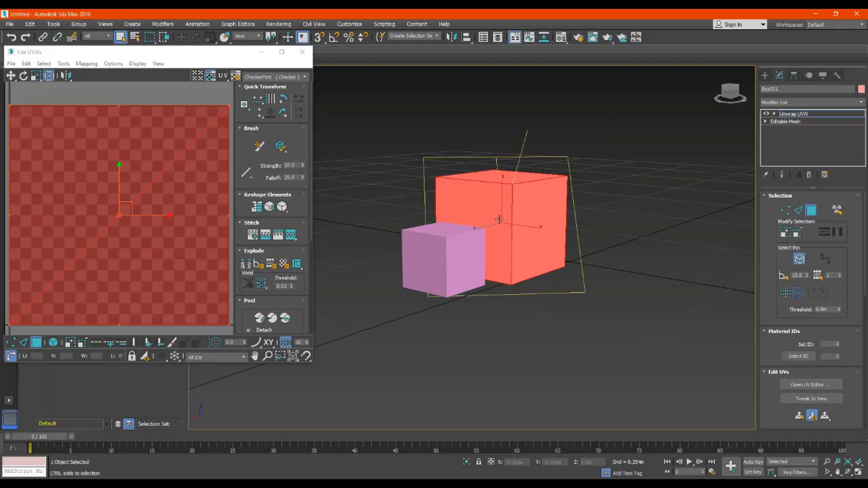
mouse_move(737, 99)
left_mouse_down()
mouse_move(733, 70)
mouse_move(715, 108)
mouse_move(696, 108)
mouse_move(729, 86)
mouse_move(718, 72)
mouse_move(730, 95)
mouse_move(706, 81)
mouse_move(725, 92)
left_mouse_up()
left_click(499, 264, "ctrl")
left_click(556, 220, "ctrl")
left_click(555, 218, "ctrl")
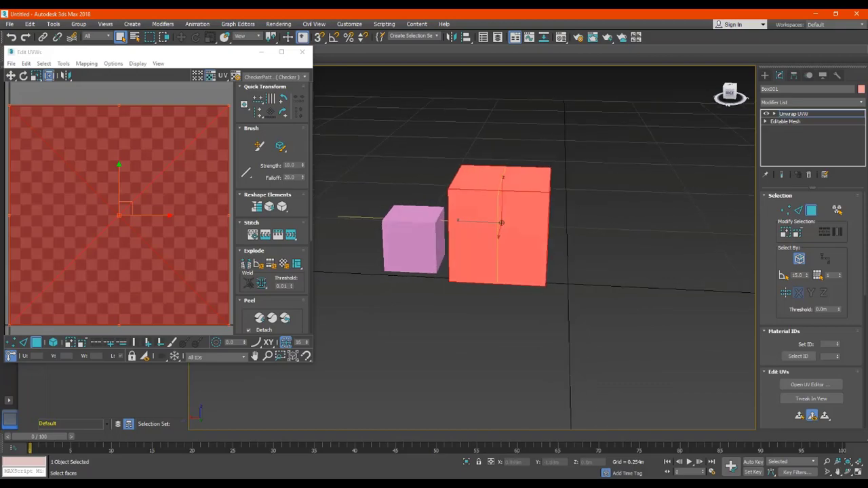
- Examine the overlapping UV layout of the selected faces at a smaller scale and reposition the Edit UVWs window
mouse_move(152, 203)
middle_mouse_down()
mouse_move(197, 203)
mouse_move(145, 200)
middle_mouse_up()
scroll(142, 204, "down", 4)
scroll(145, 200, "up", 1)
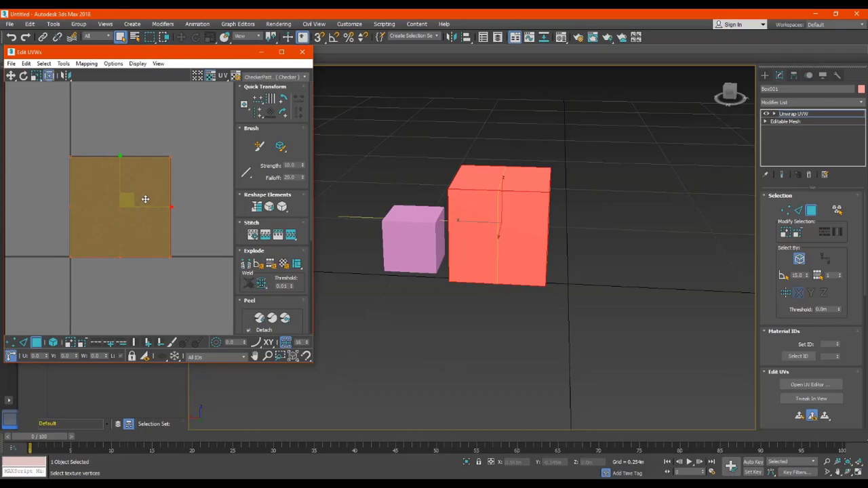
left_click(144, 201)
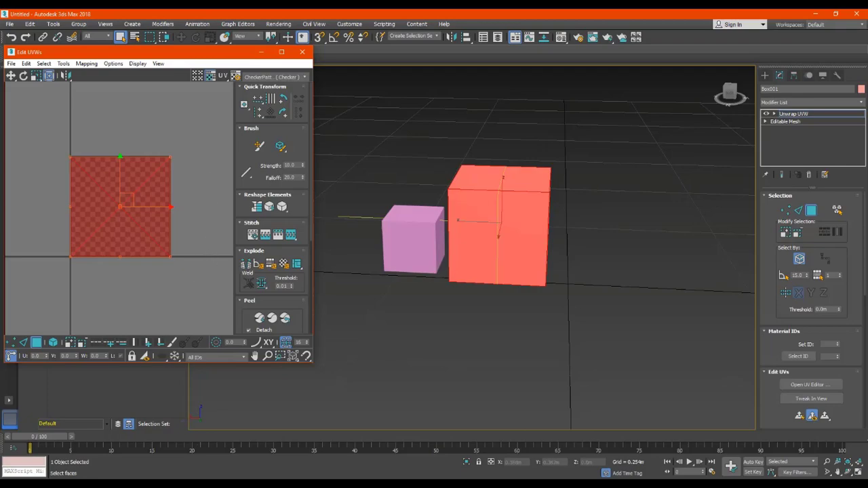
left_click(193, 484)
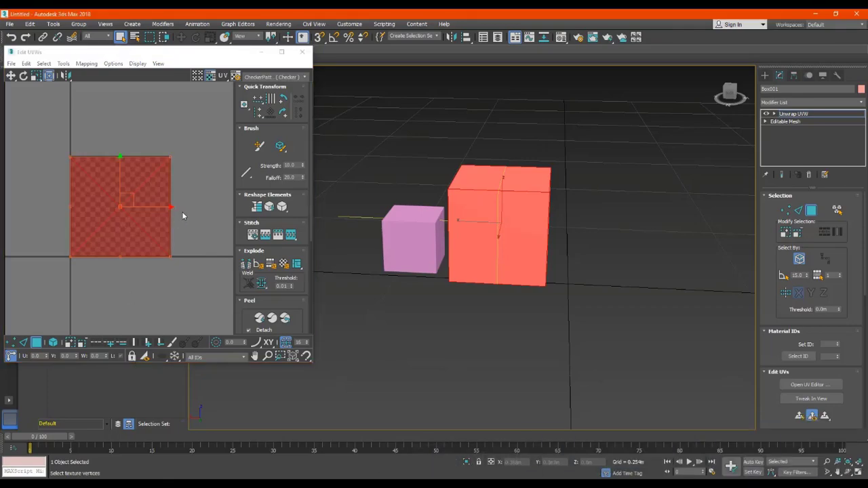
left_click(193, 58)
left_click_drag(193, 58, 218, 86)
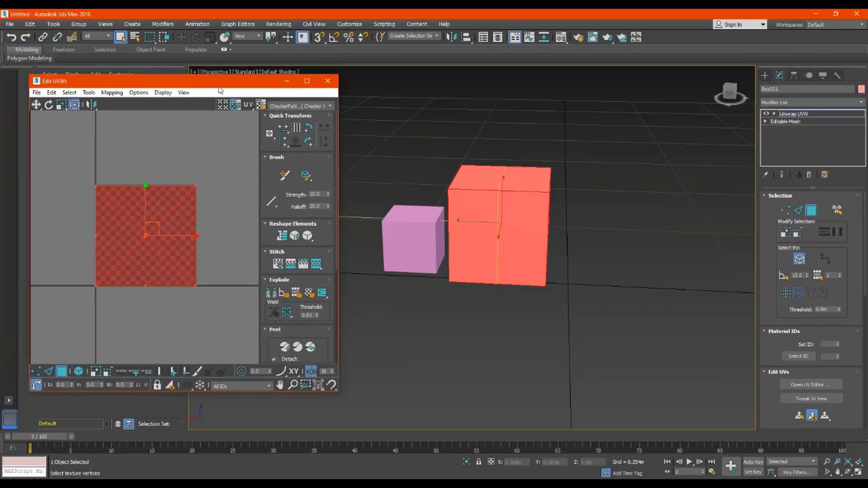
mouse_move(233, 484)
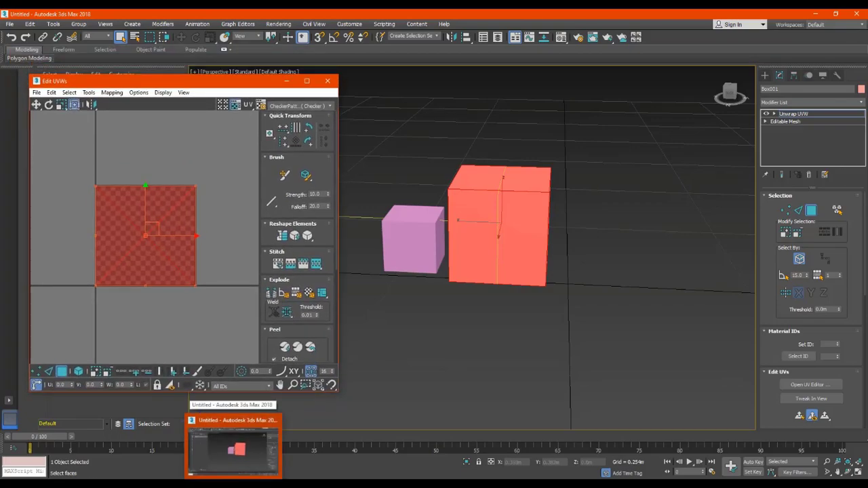
middle_click_drag(484, 308, 533, 315)
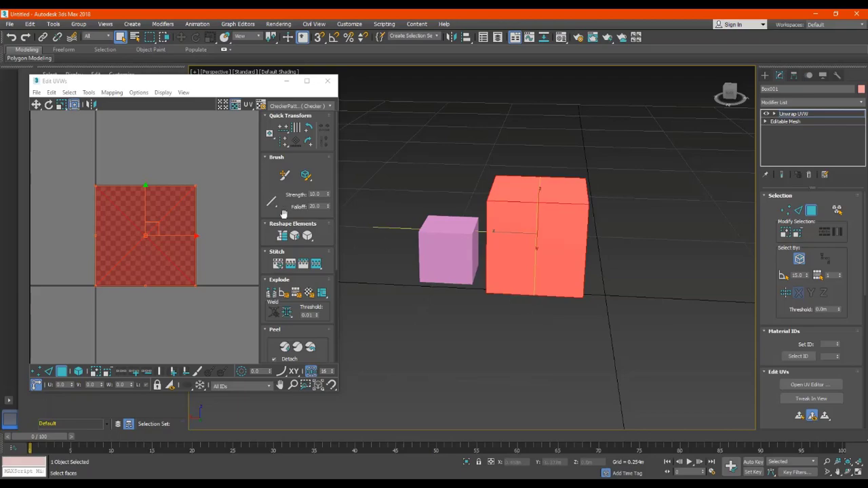
mouse_move(544, 233)
middle_mouse_down()
mouse_move(553, 248)
mouse_move(538, 225)
middle_mouse_up()
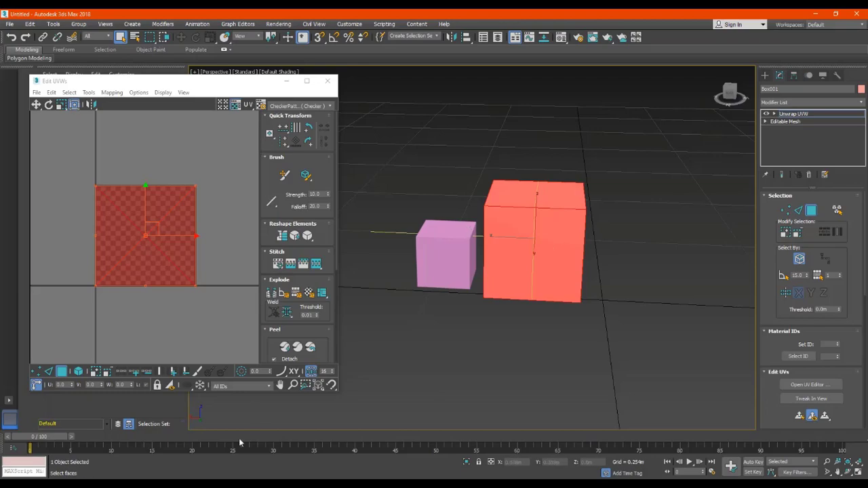
left_click(161, 483)
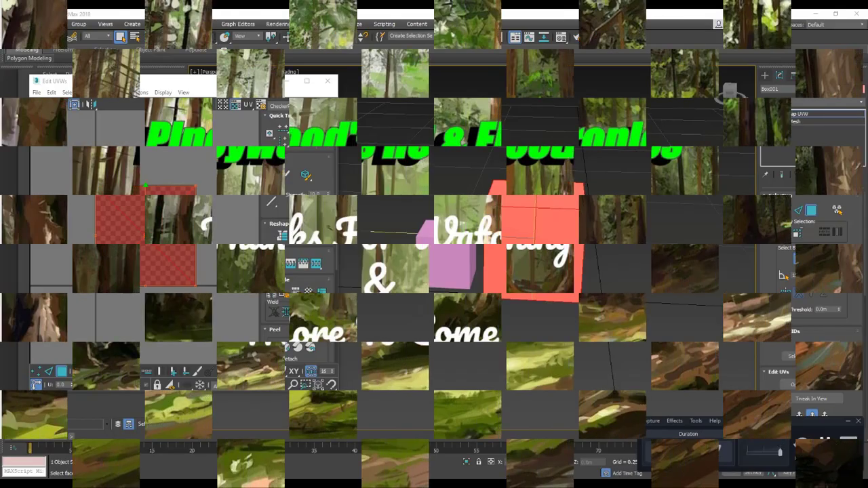